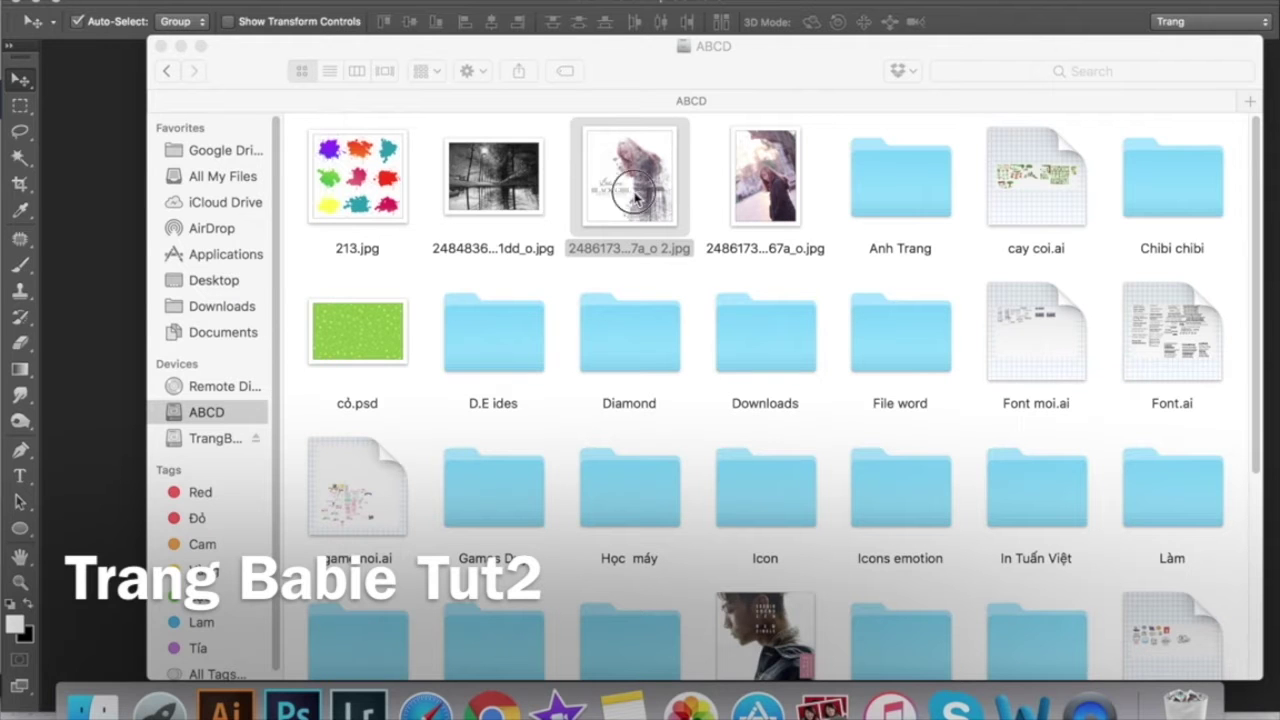
- Preview the finished double-exposure design from the ABCD folder in Quick Look
left_click(649, 203)
key("space")
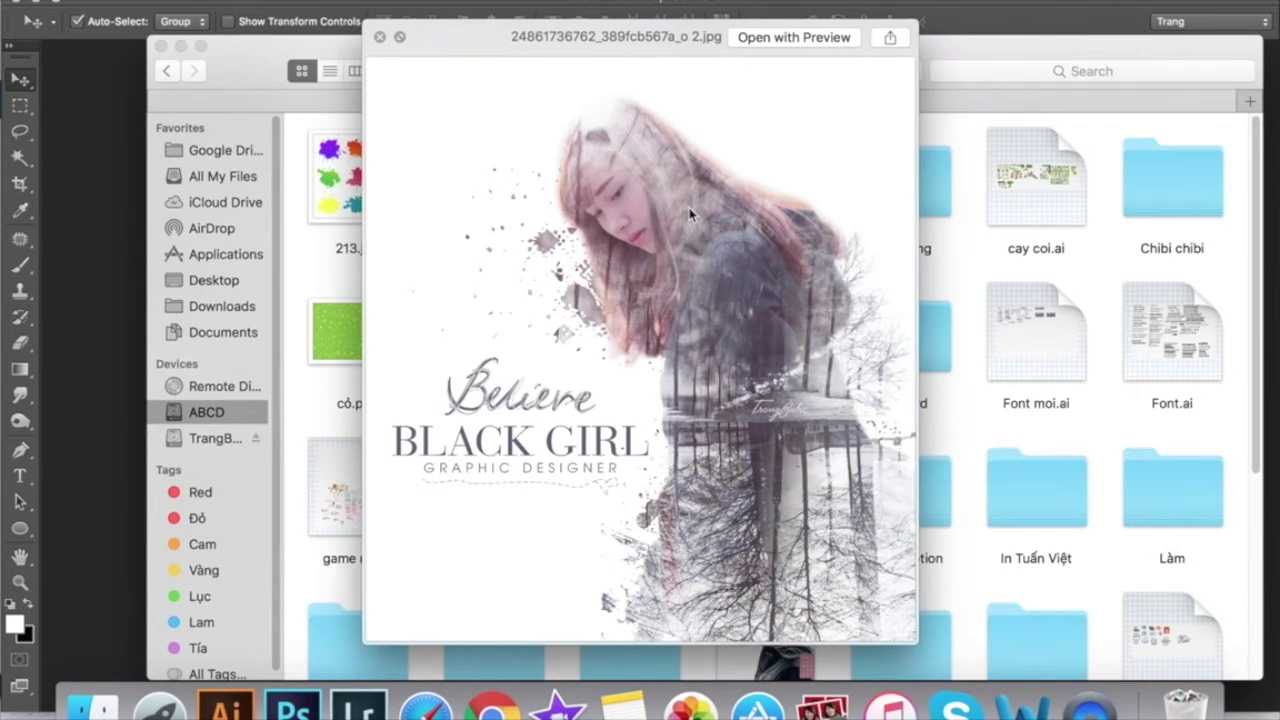
key("space")
left_click(755, 182)
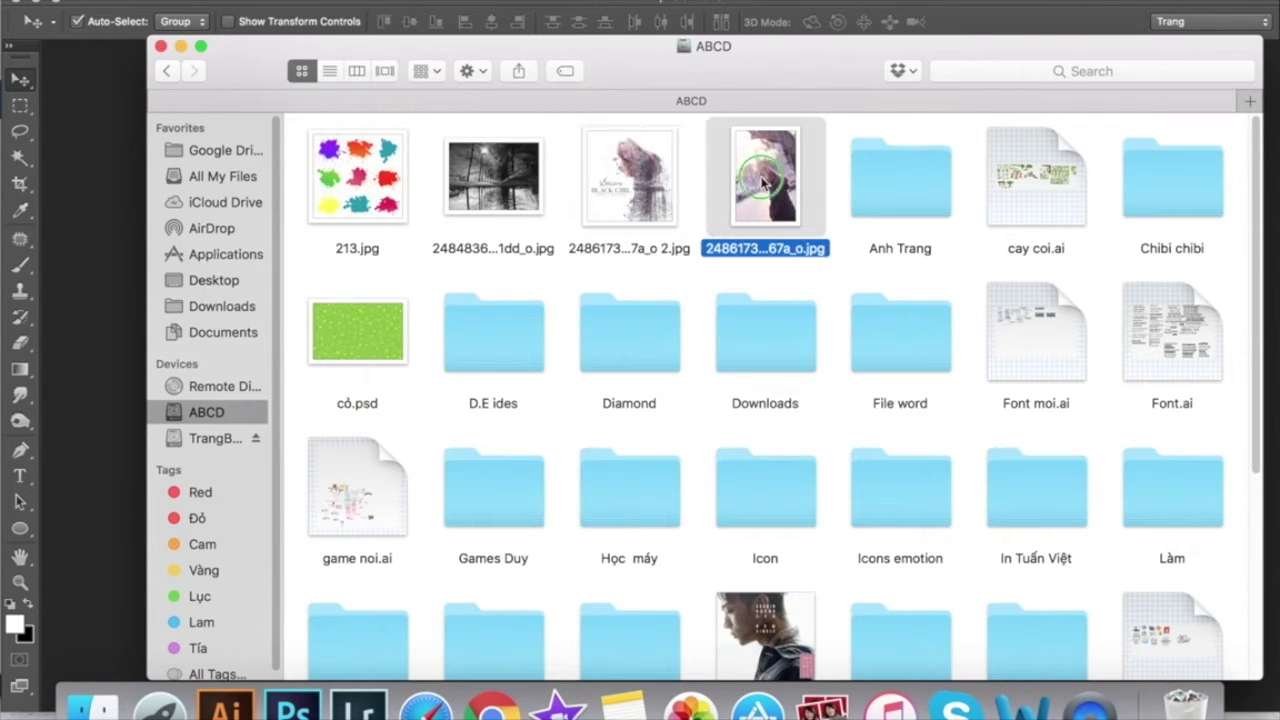
right_click(763, 174)
left_click(699, 260)
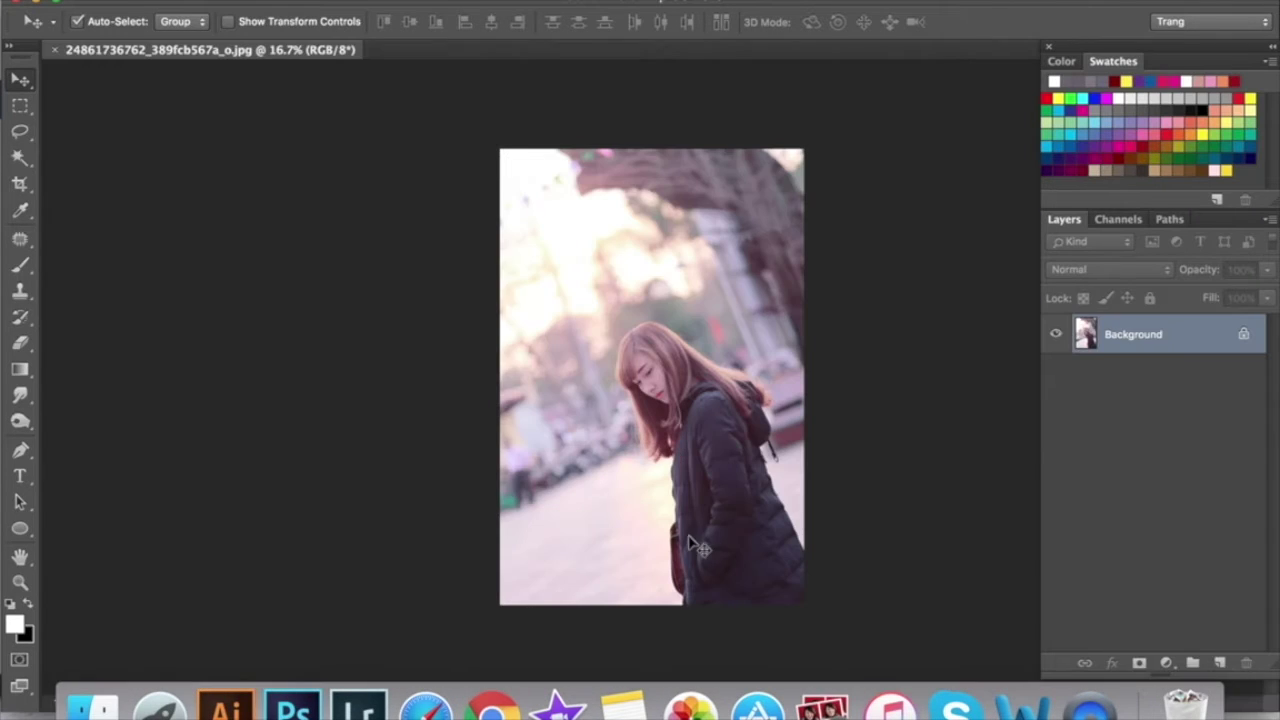
- Crop the top off the girl photo so she fills a square frame, then fit it on screen
key("c")
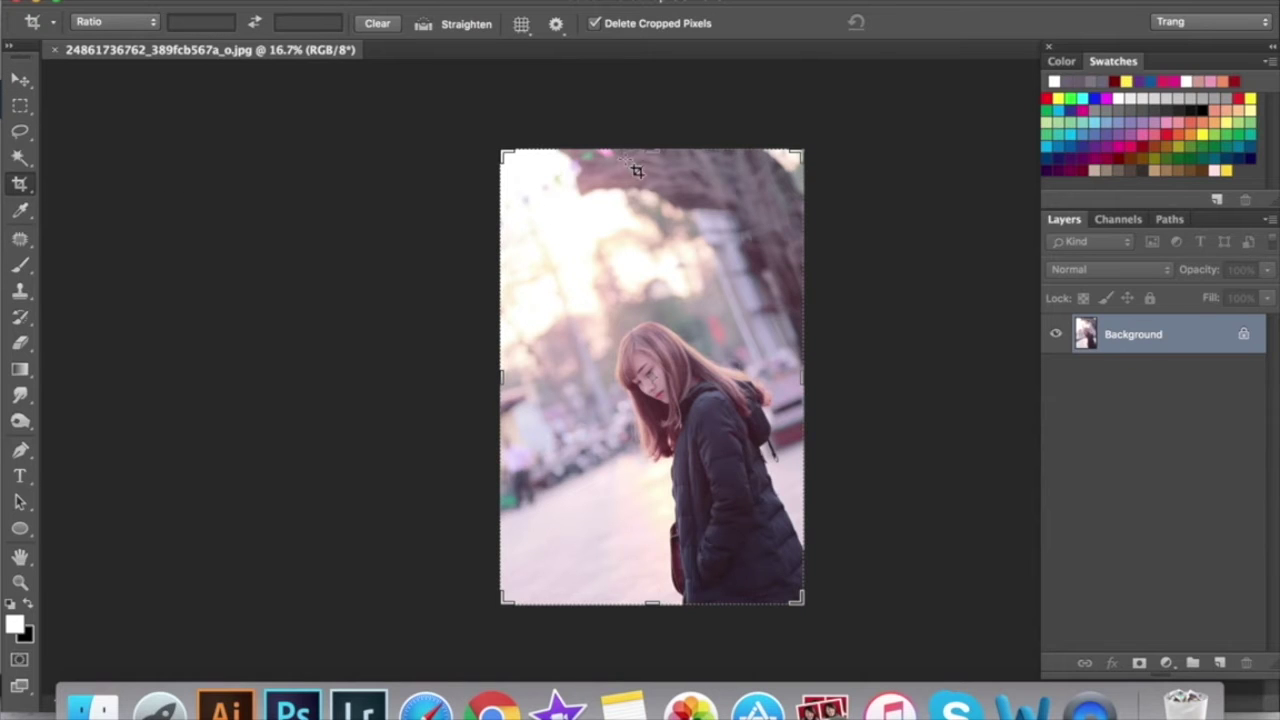
left_click_drag(652, 152, 656, 224)
key("Return")
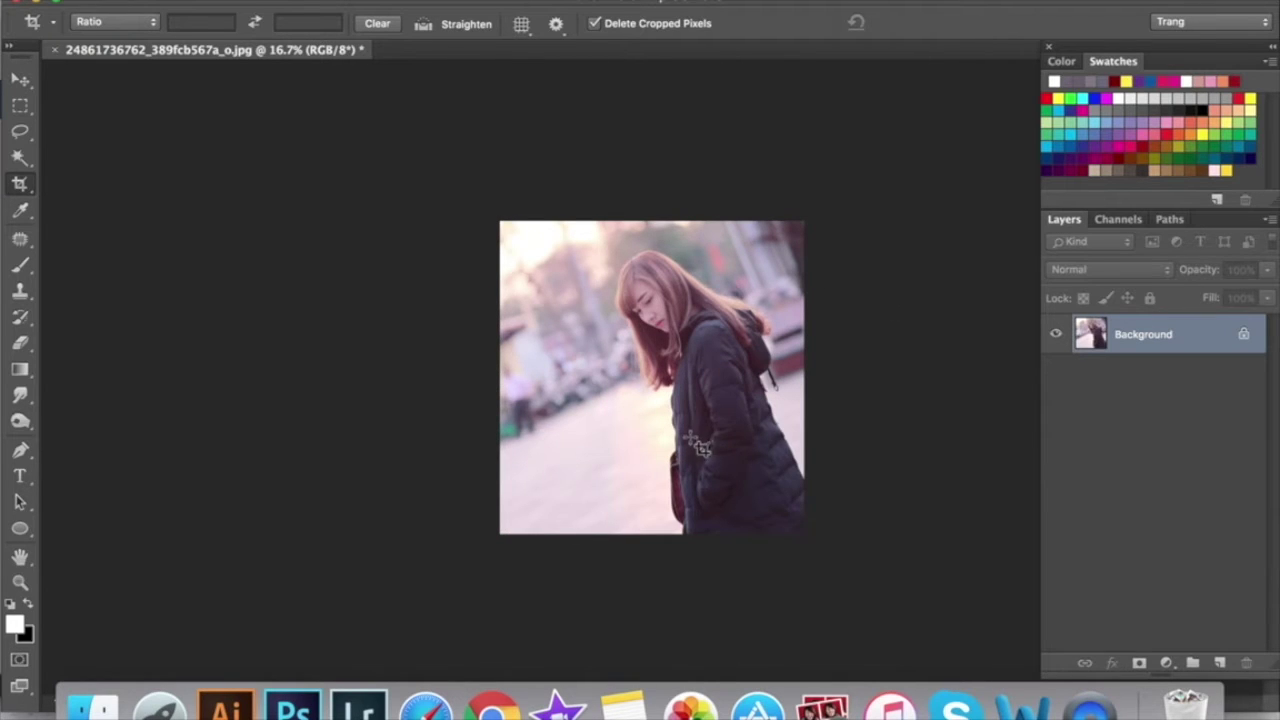
key("ctrl+0")
key("p")
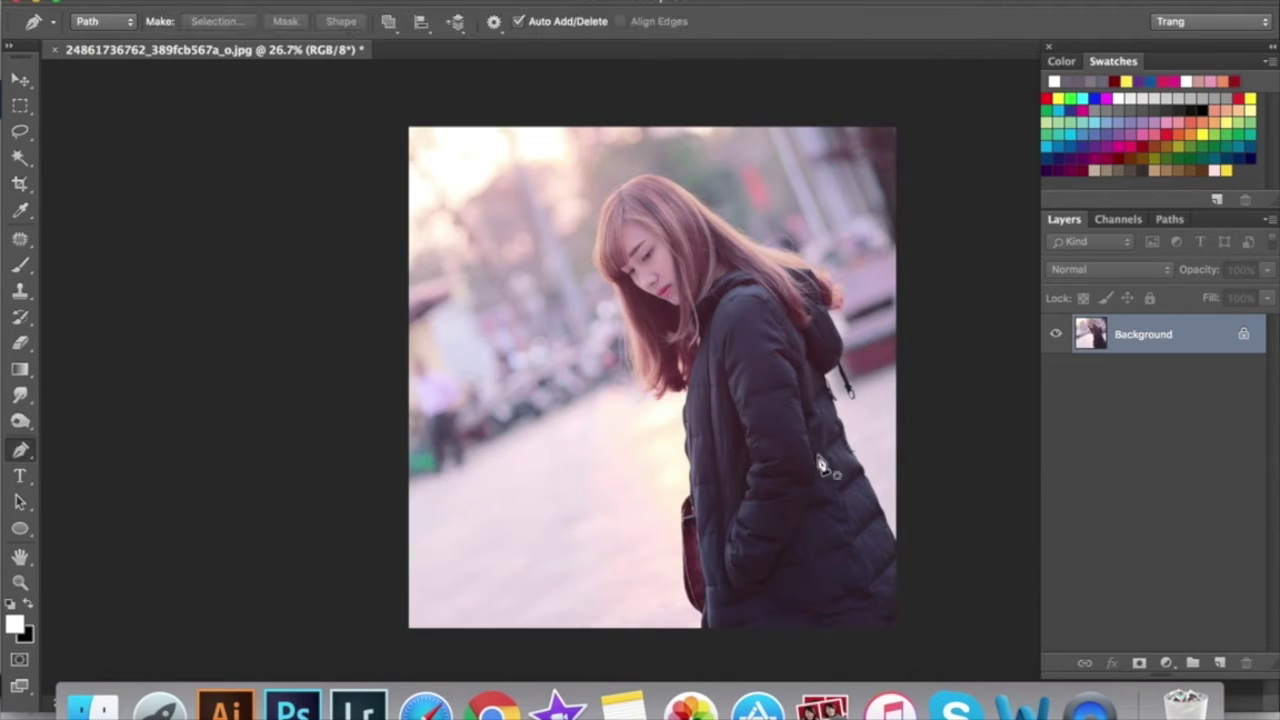
- Start a pen path at the jacket's bottom right and place points up its edge
key("ctrl+plus")
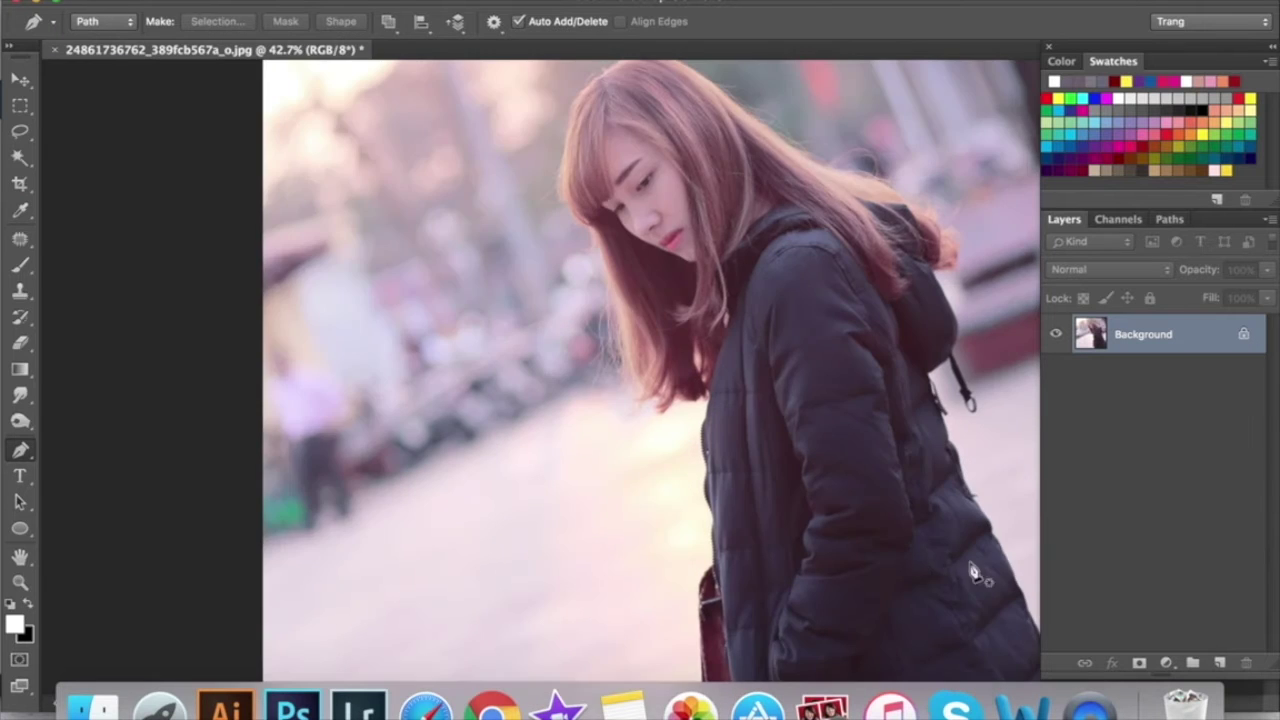
key("ctrl+plus")
key("ctrl+minus")
scroll(833, 463, "right", 5)
scroll(833, 463, "down", 2)
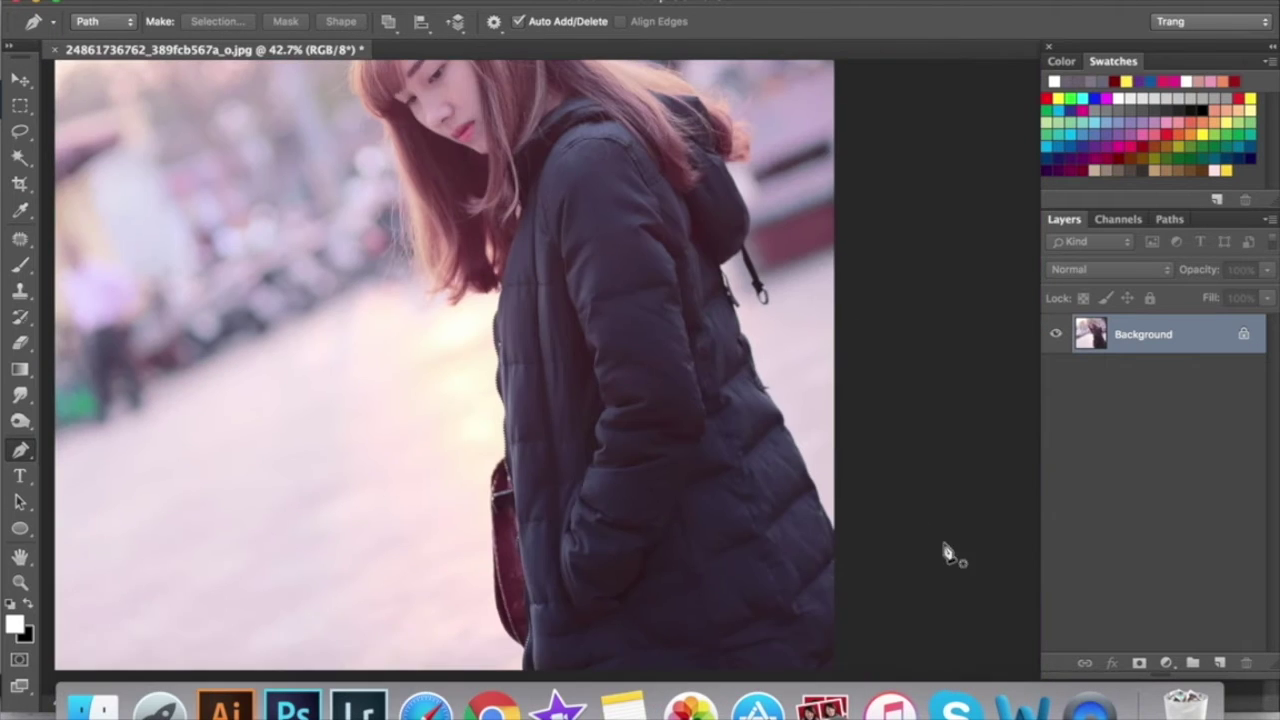
left_click(836, 533)
left_click(808, 471)
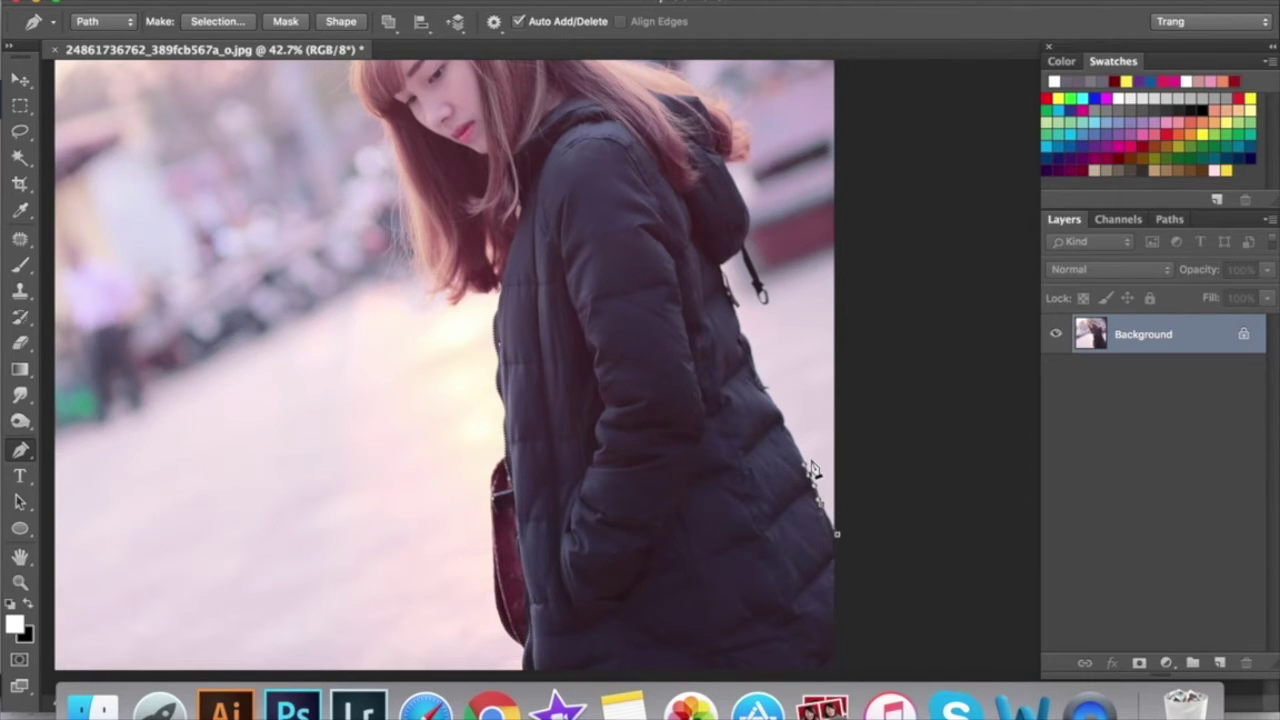
scroll(812, 470, "up", 3)
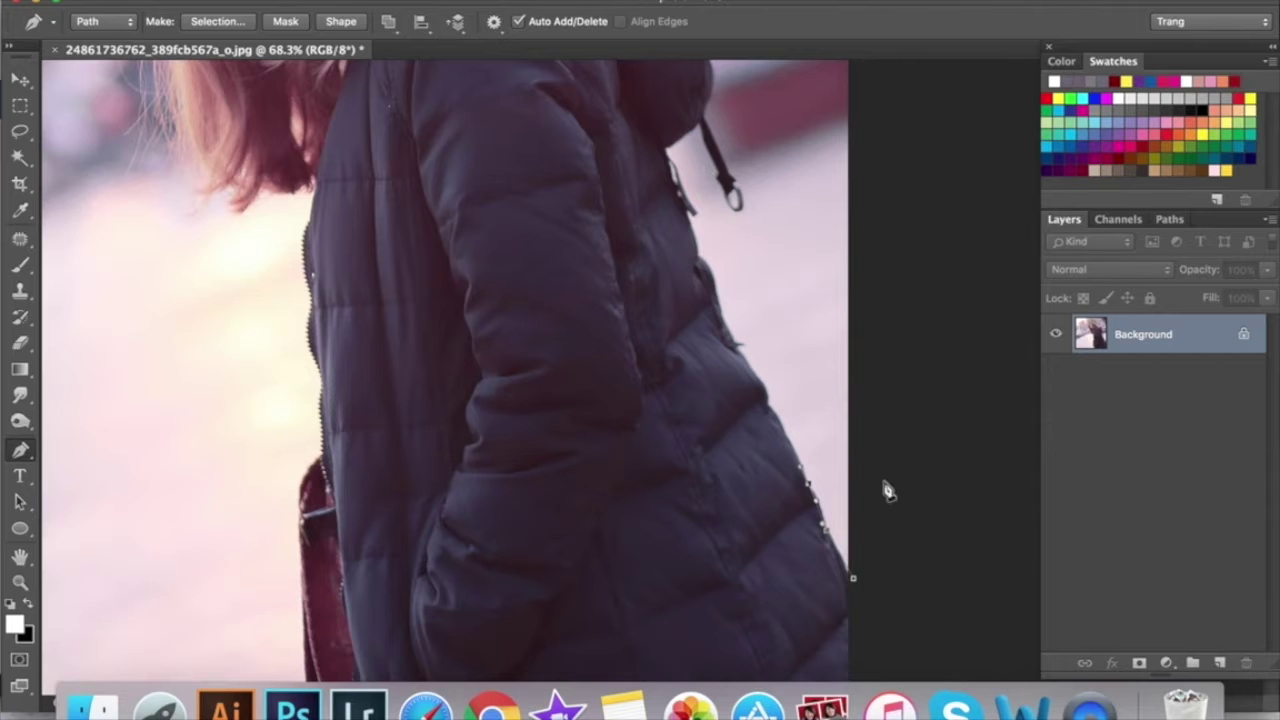
left_click(778, 416)
- Curve the path along the jacket contour and carry it past the image's bottom edge
left_click_drag(737, 343, 790, 485)
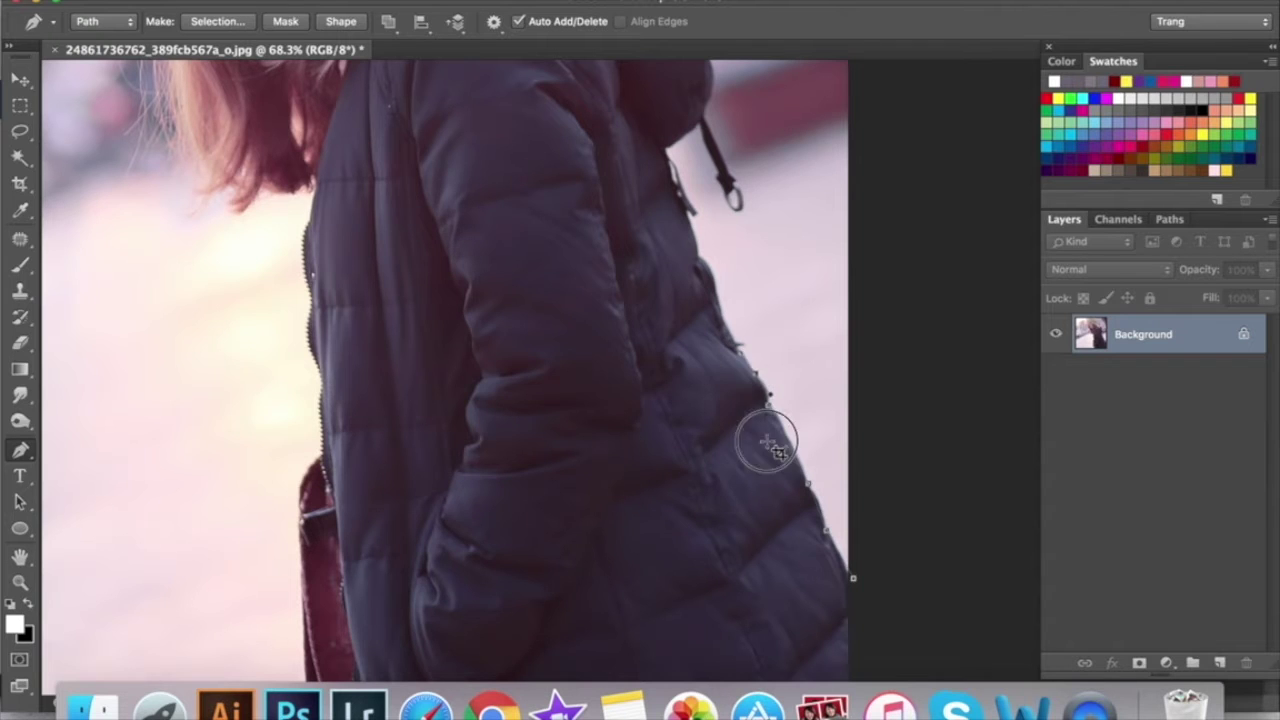
left_click(765, 380)
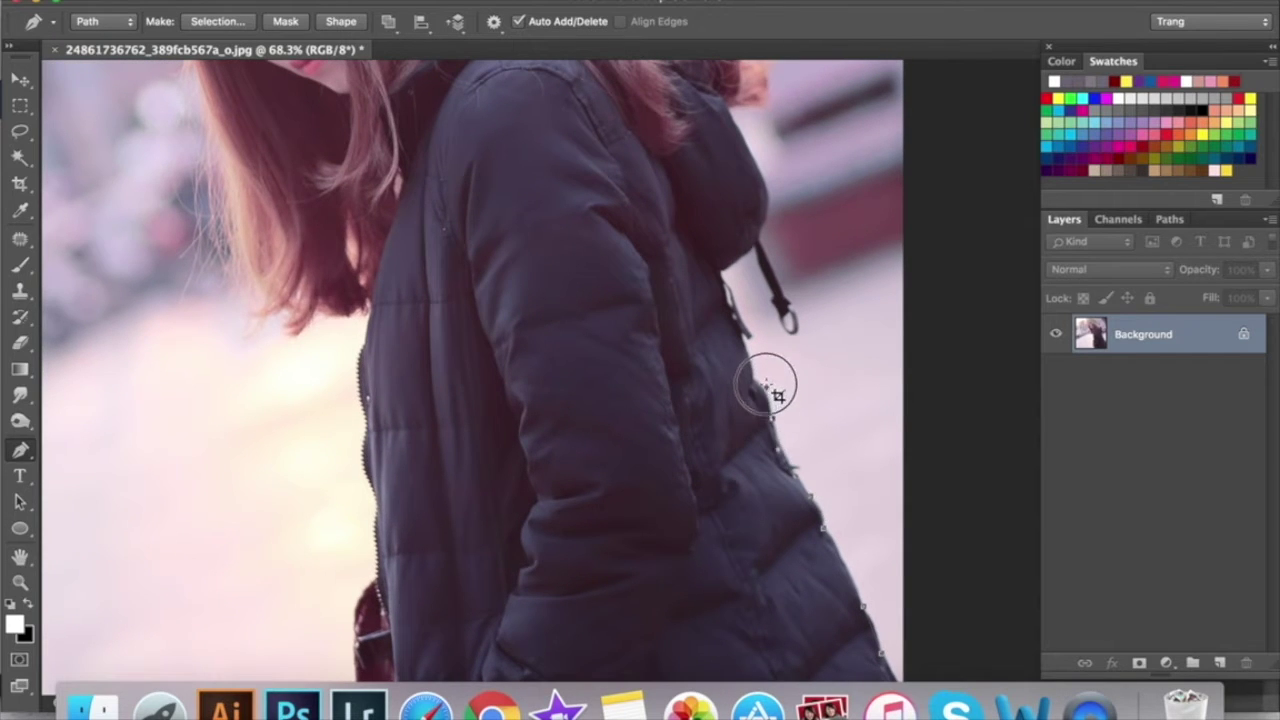
left_click_drag(757, 389, 743, 366)
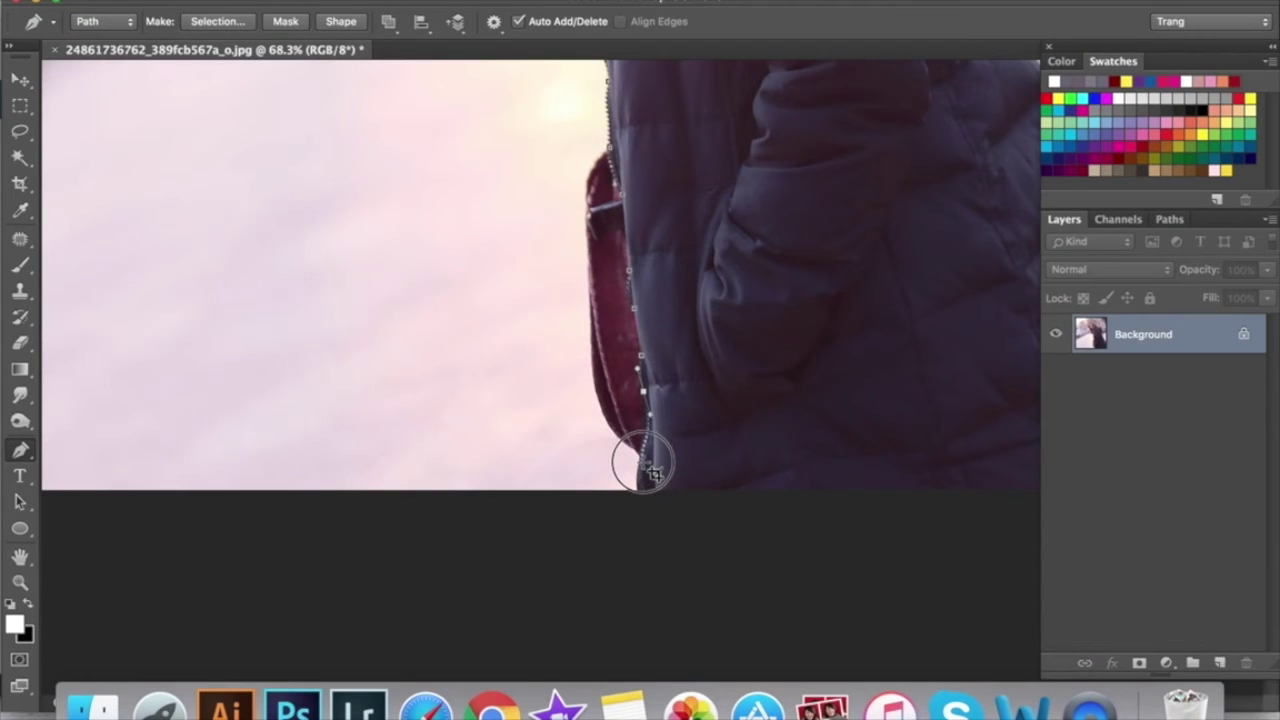
left_click(643, 465)
left_click(654, 524)
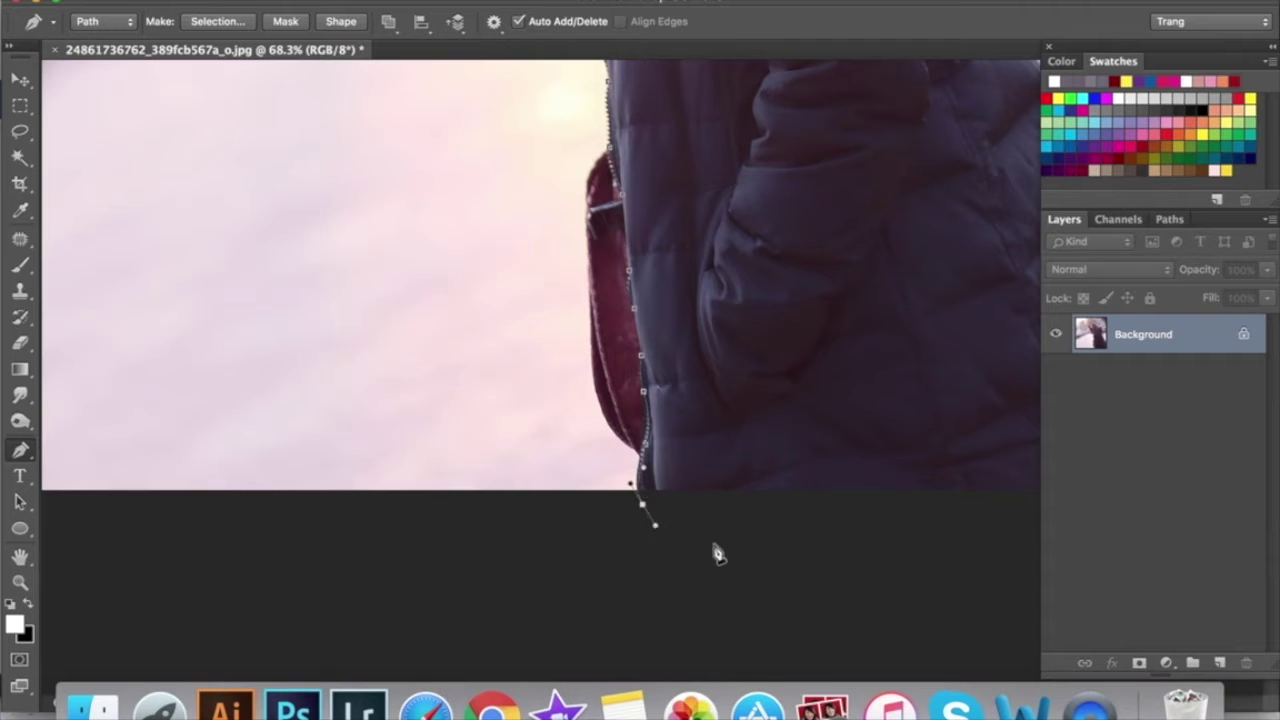
key("super+0")
left_click(923, 640)
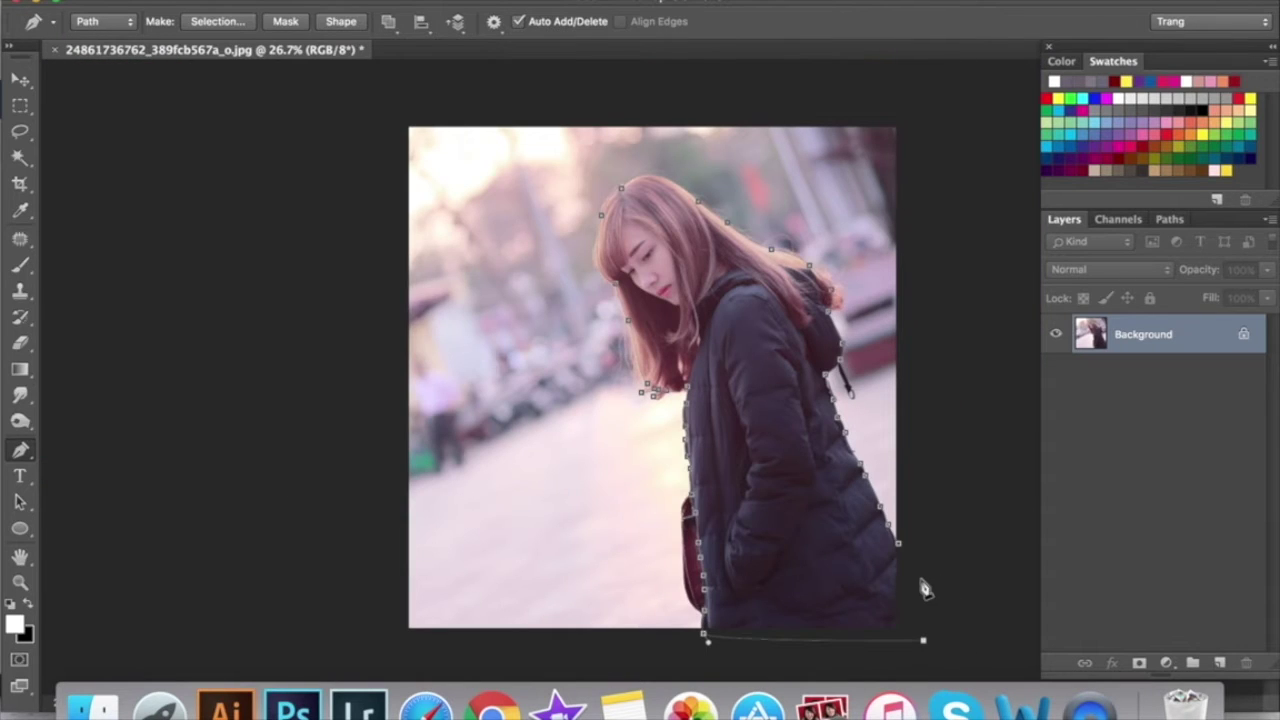
- Turn the path into a 5 px feathered selection and copy the girl onto Layer 1
key("super+Return")
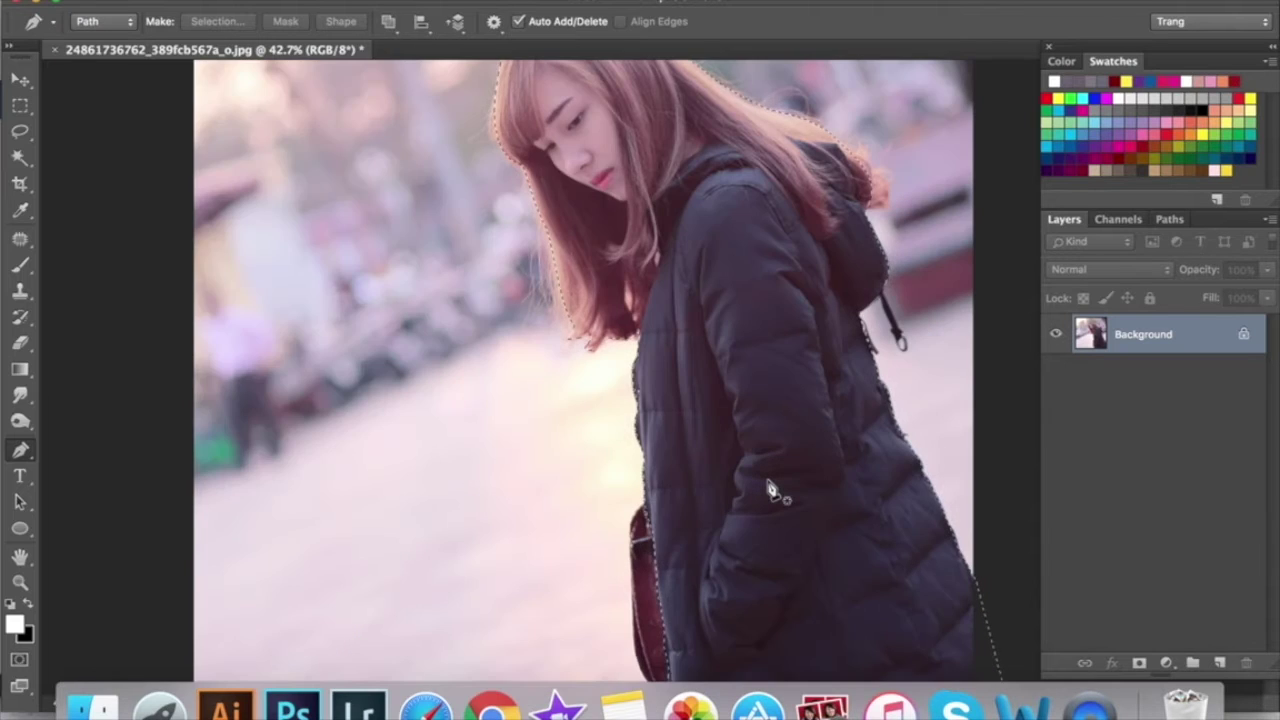
key("shift+F6")
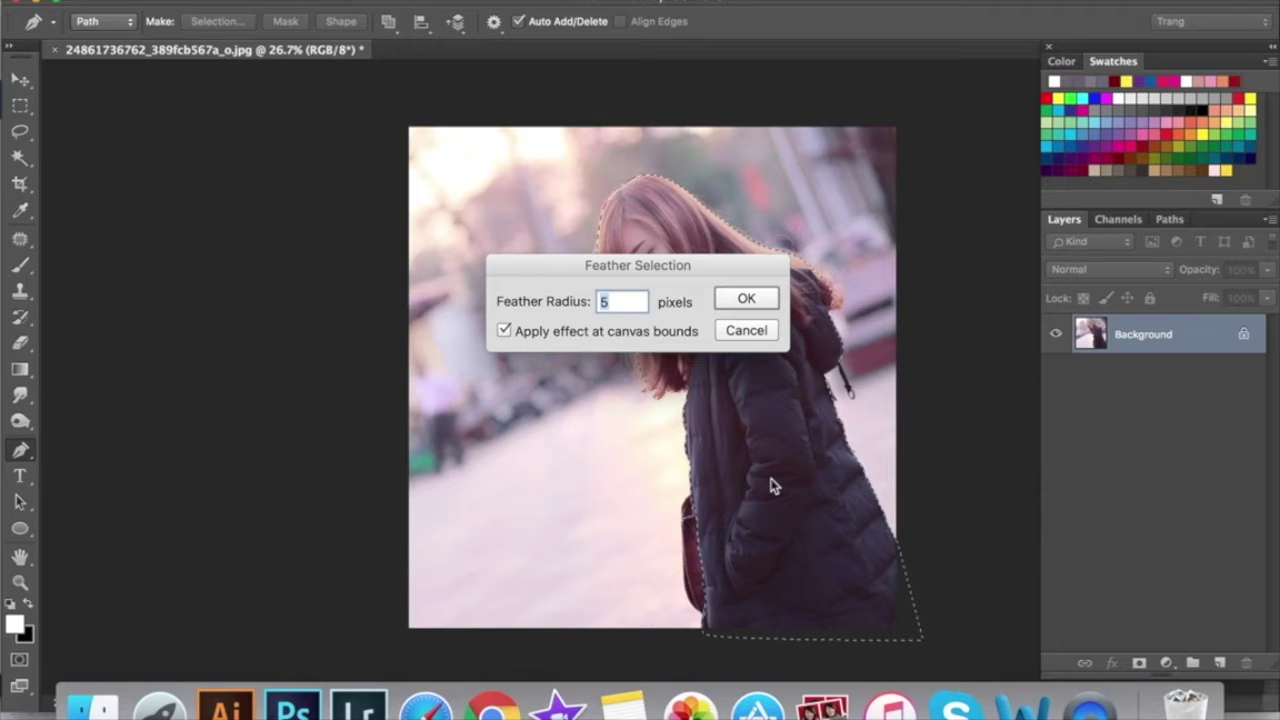
key("Return")
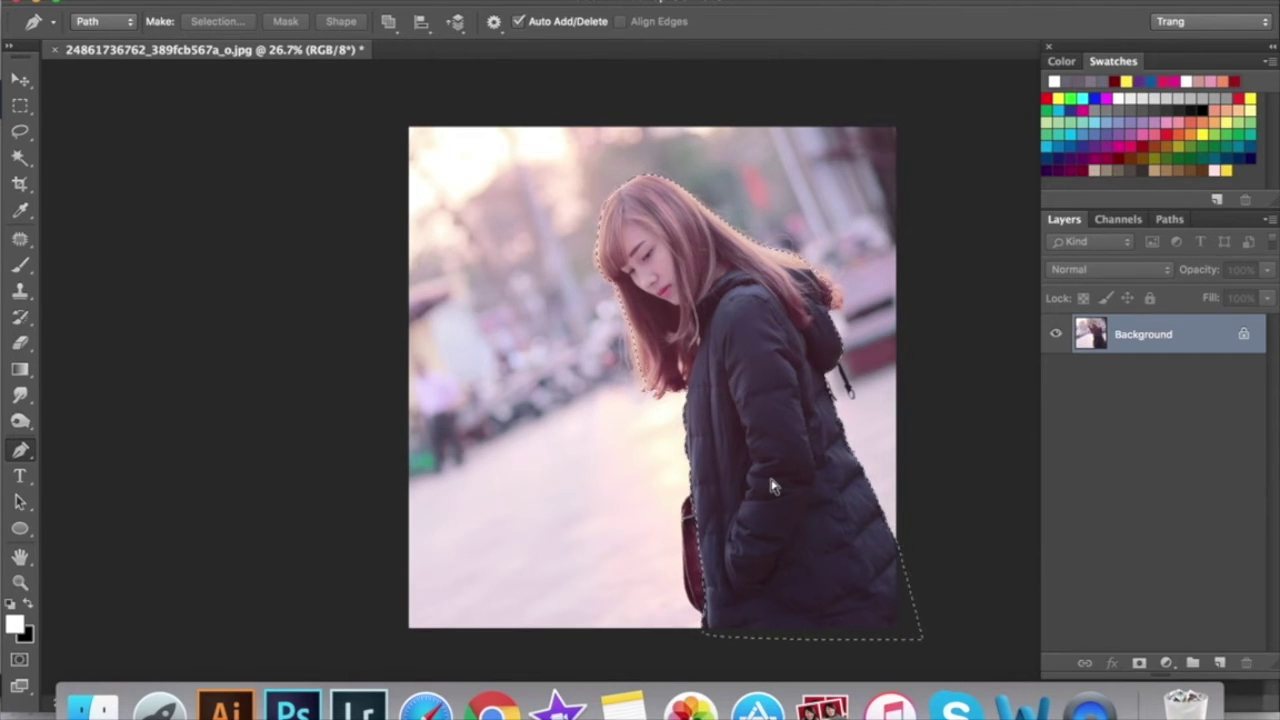
key("ctrl+j")
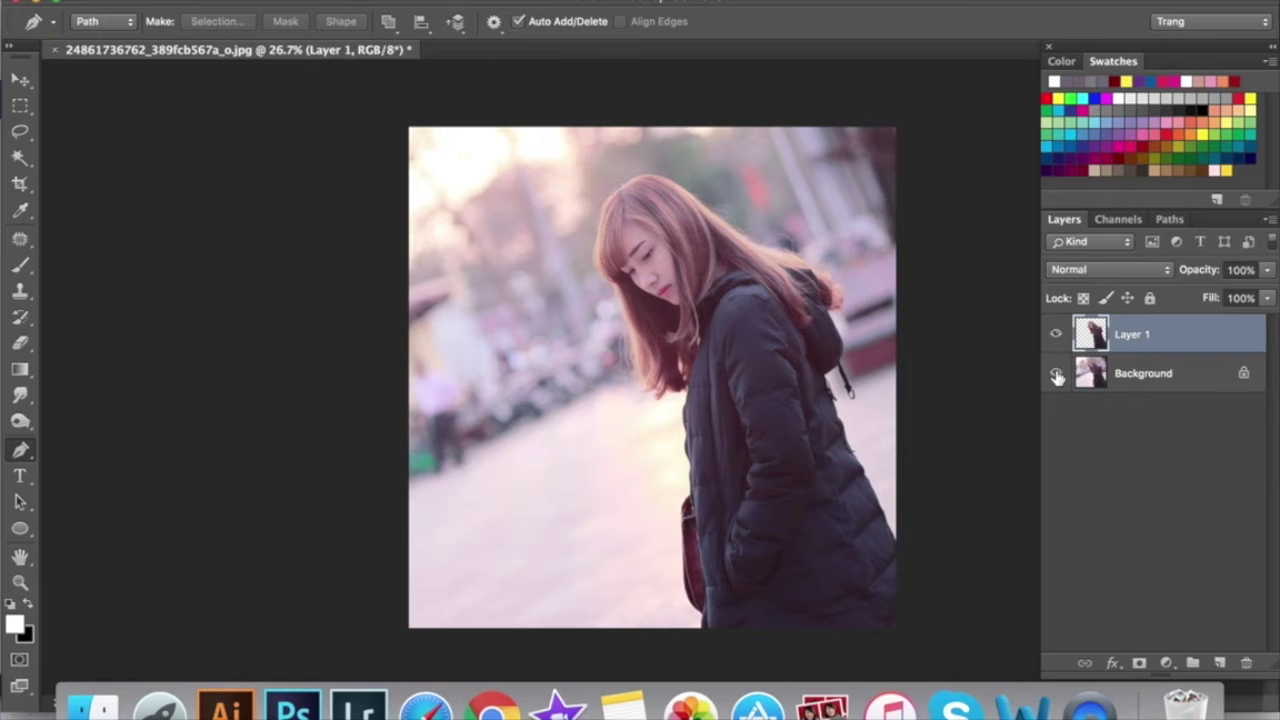
left_click(1056, 373)
left_click(1056, 373)
- Duplicate the Background layer
left_click(1166, 375)
key("ctrl+j")
left_click(1172, 414)
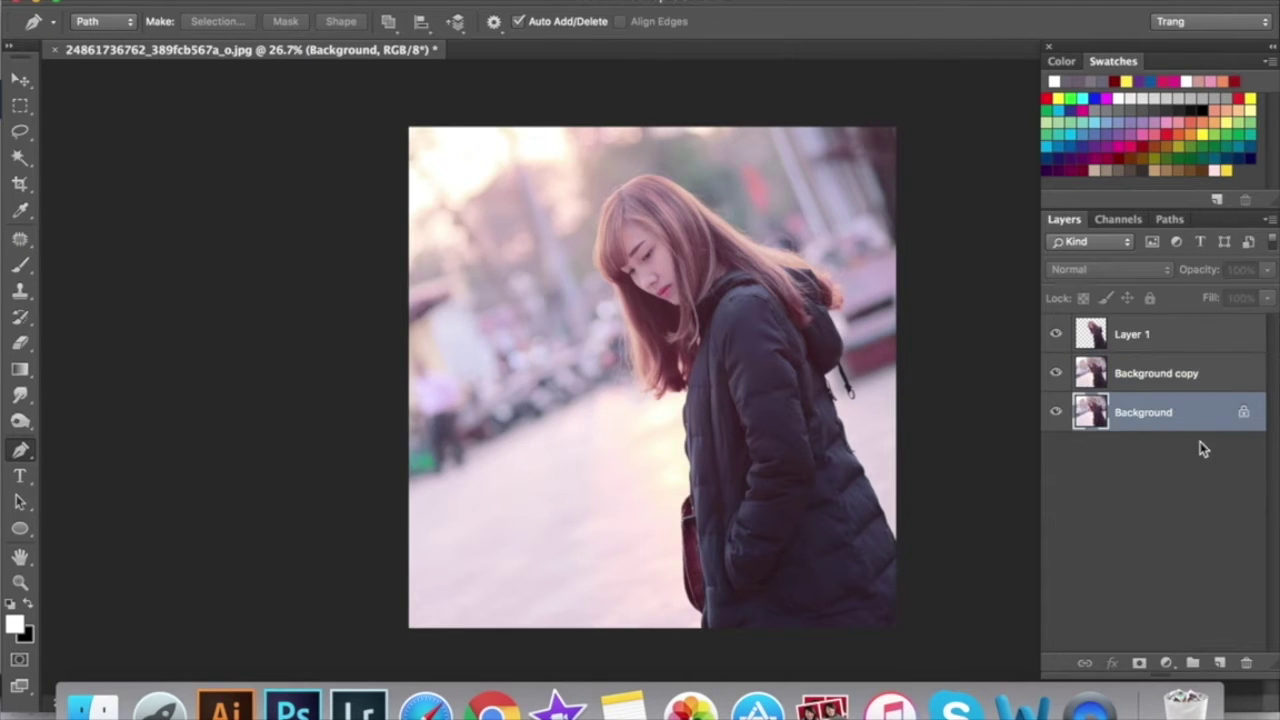
- Fill the Background copy with white and select Layer 1 holding the girl
left_click(1161, 375)
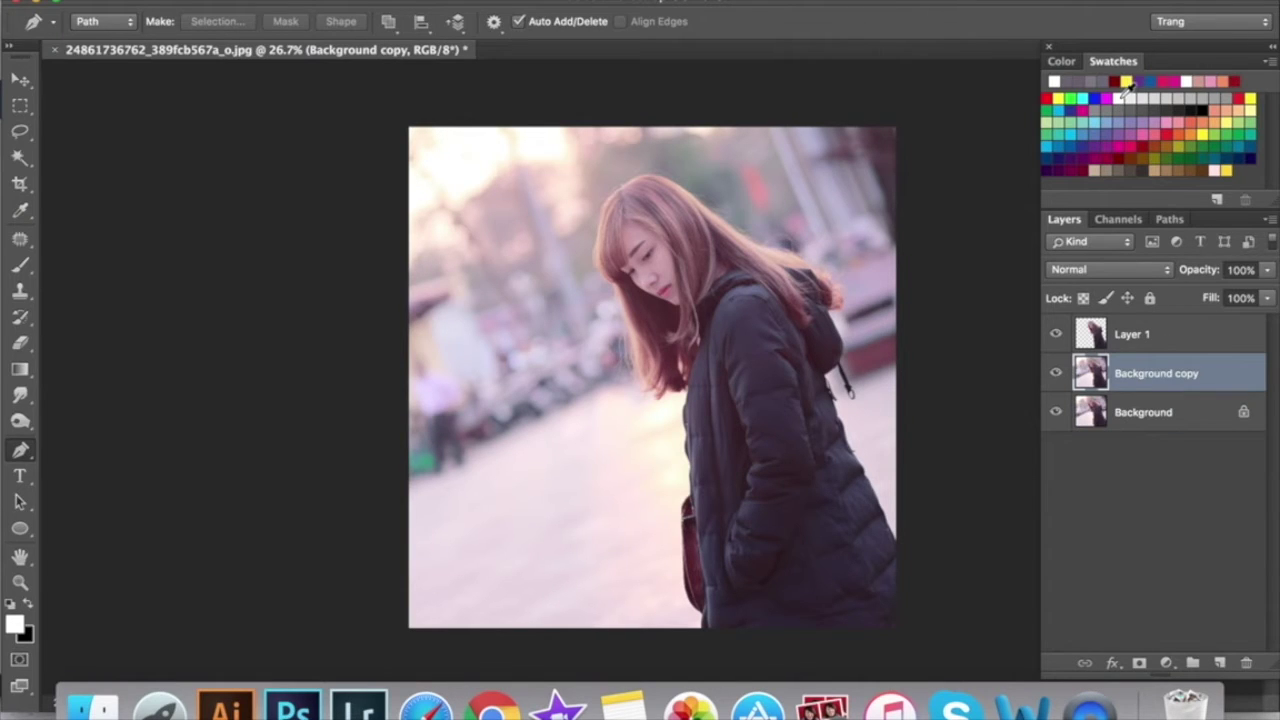
key("alt+BackSpace")
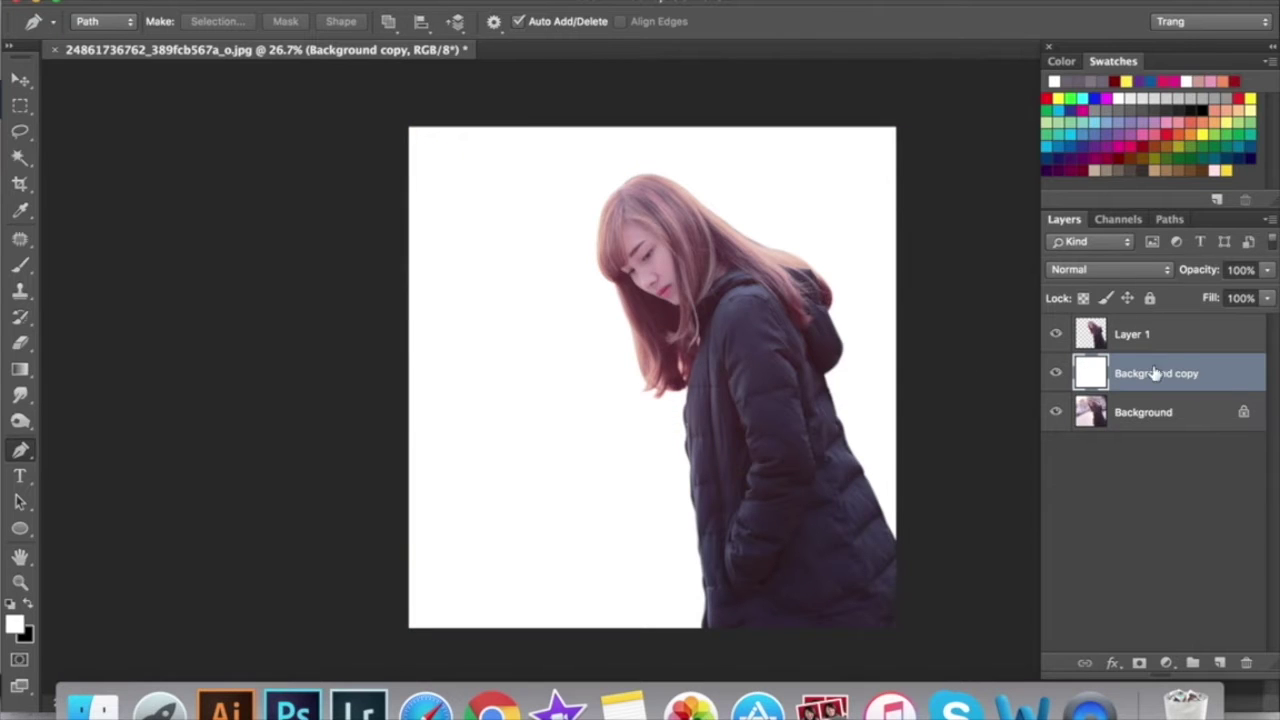
key("v")
left_click(1132, 338)
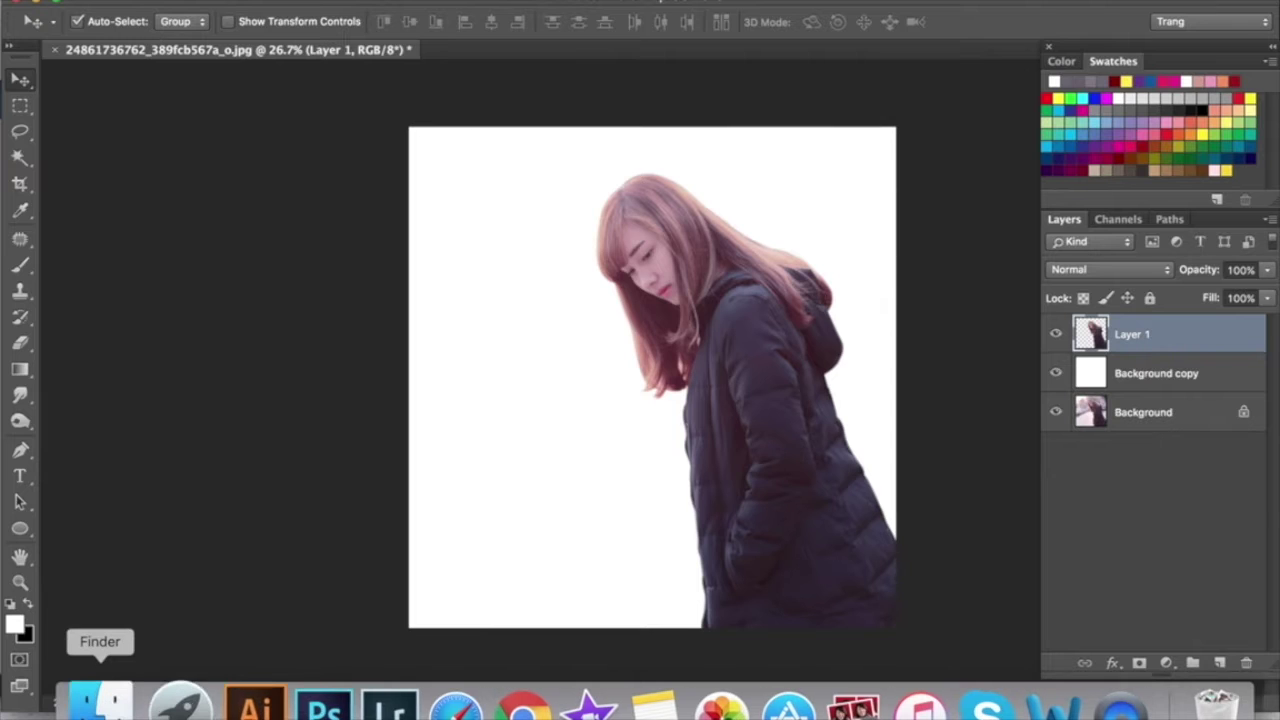
left_click(95, 695)
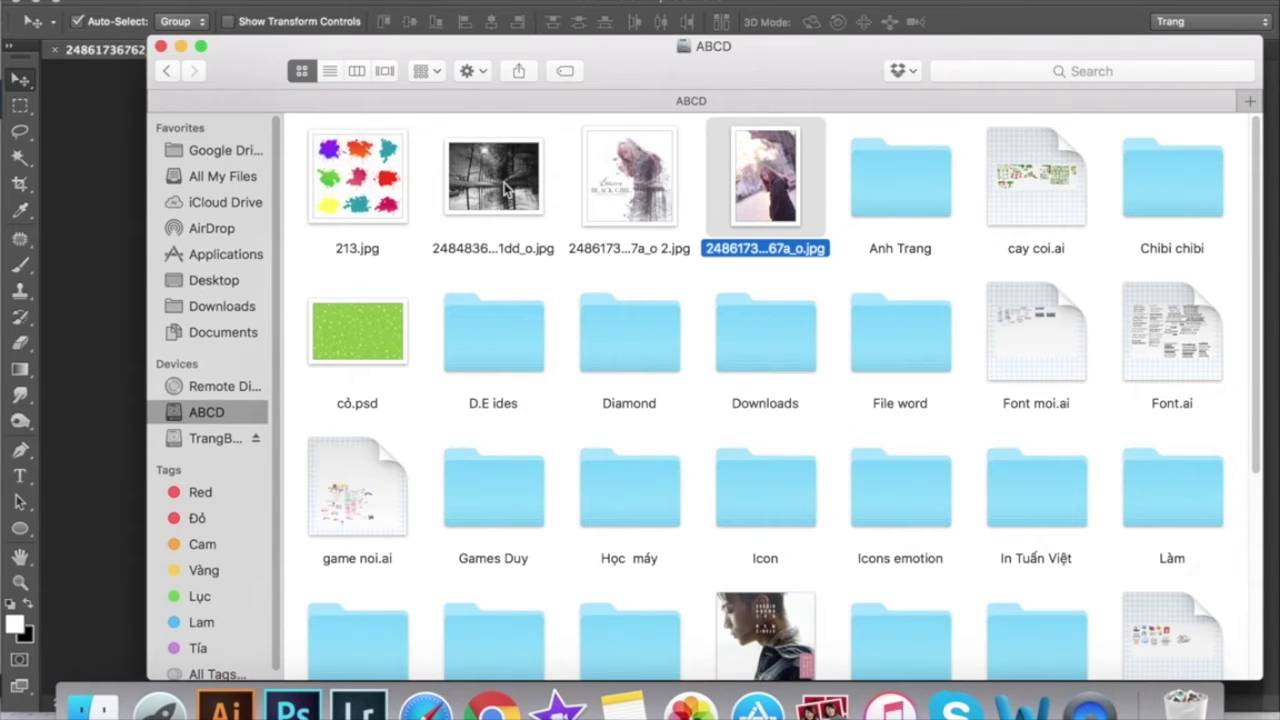
left_click(505, 190)
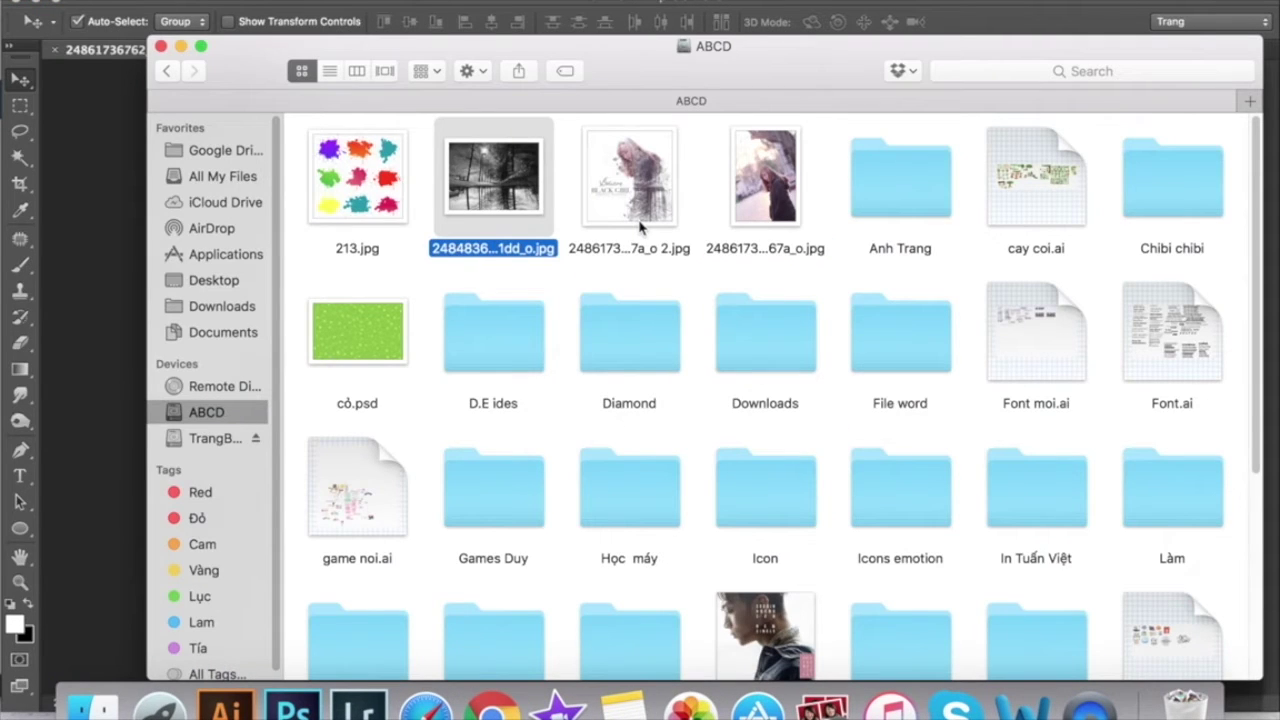
key("space")
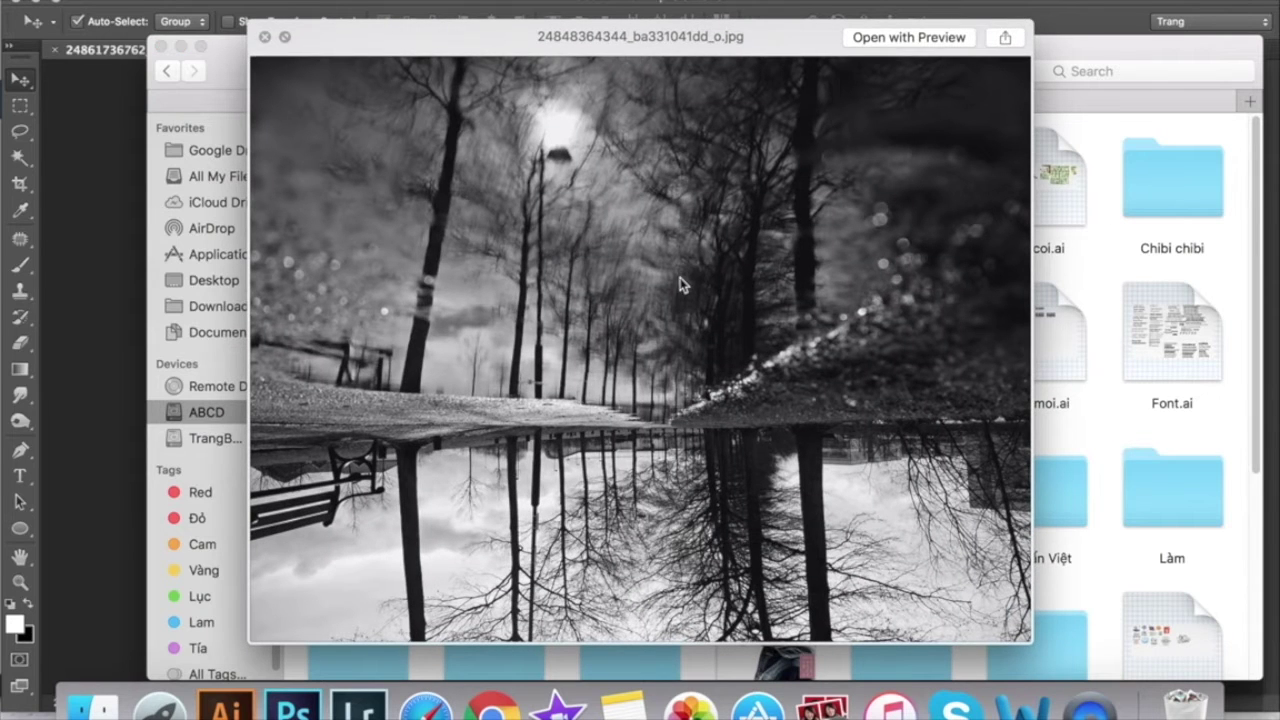
key("space")
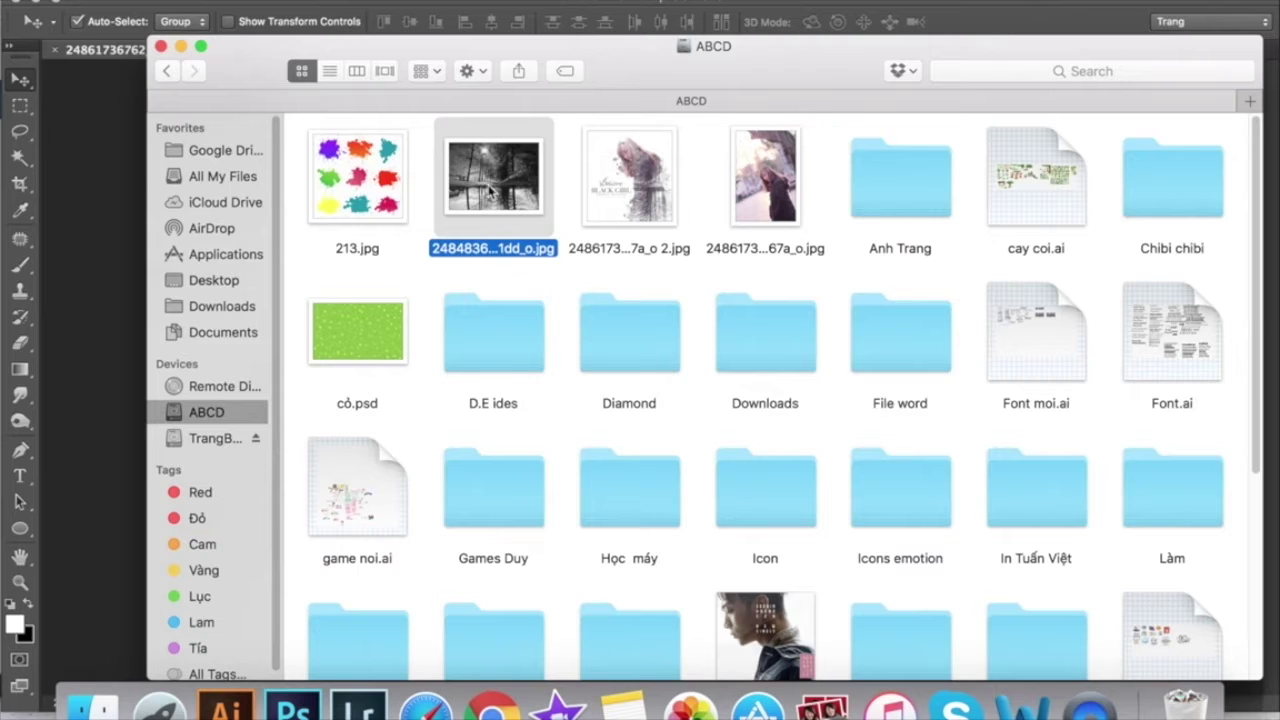
- Place the trees photo into the document and enlarge it (about 357%) over the girl
left_click_drag(490, 190, 132, 242)
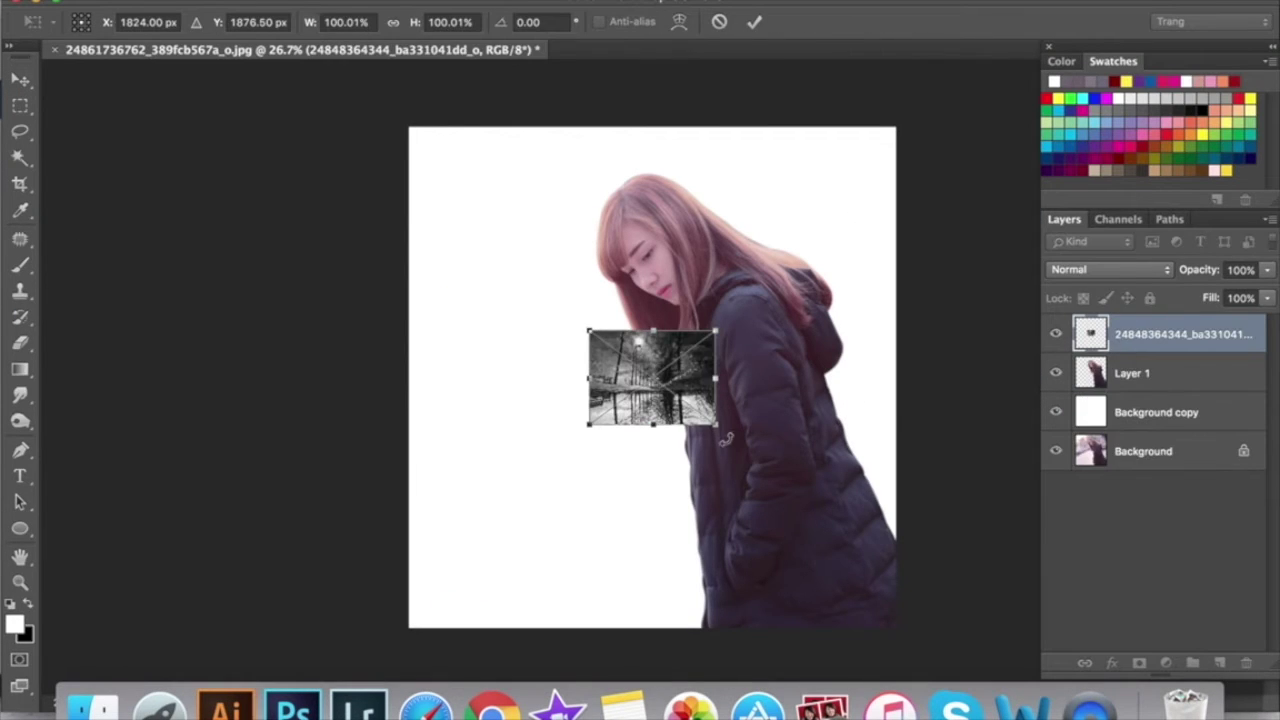
left_click_drag(716, 424, 897, 527)
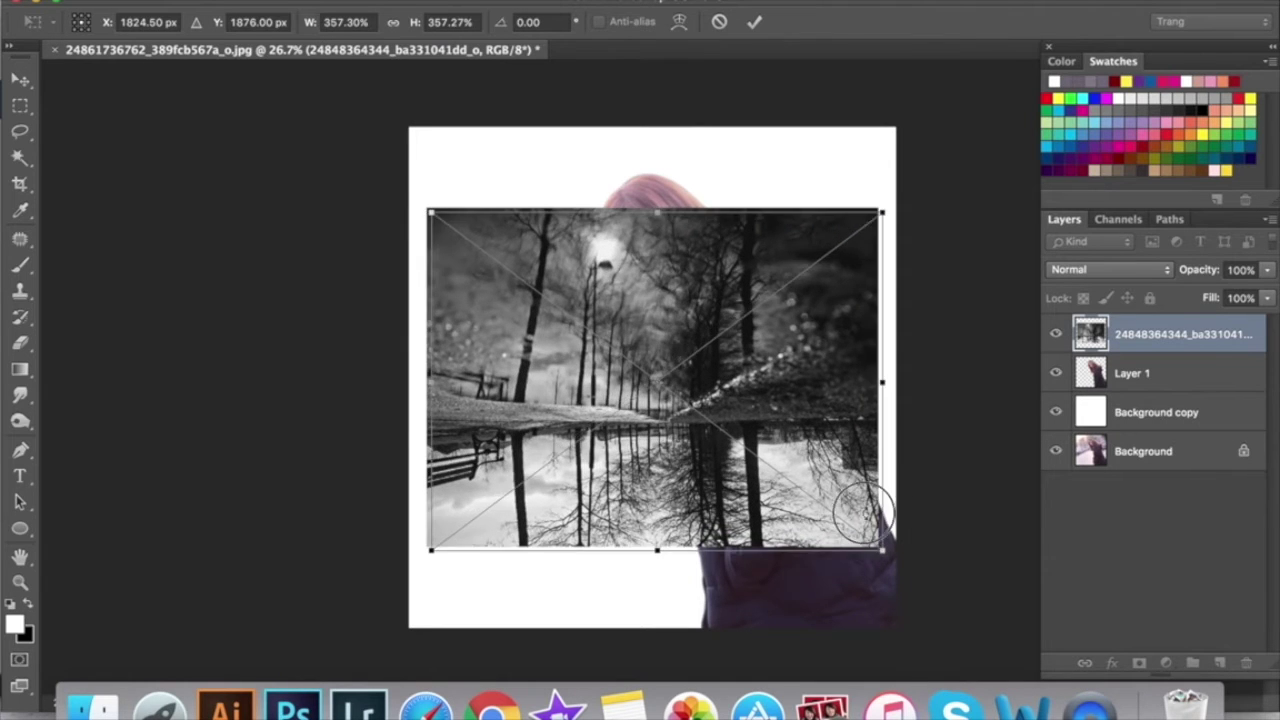
left_click_drag(763, 454, 900, 537)
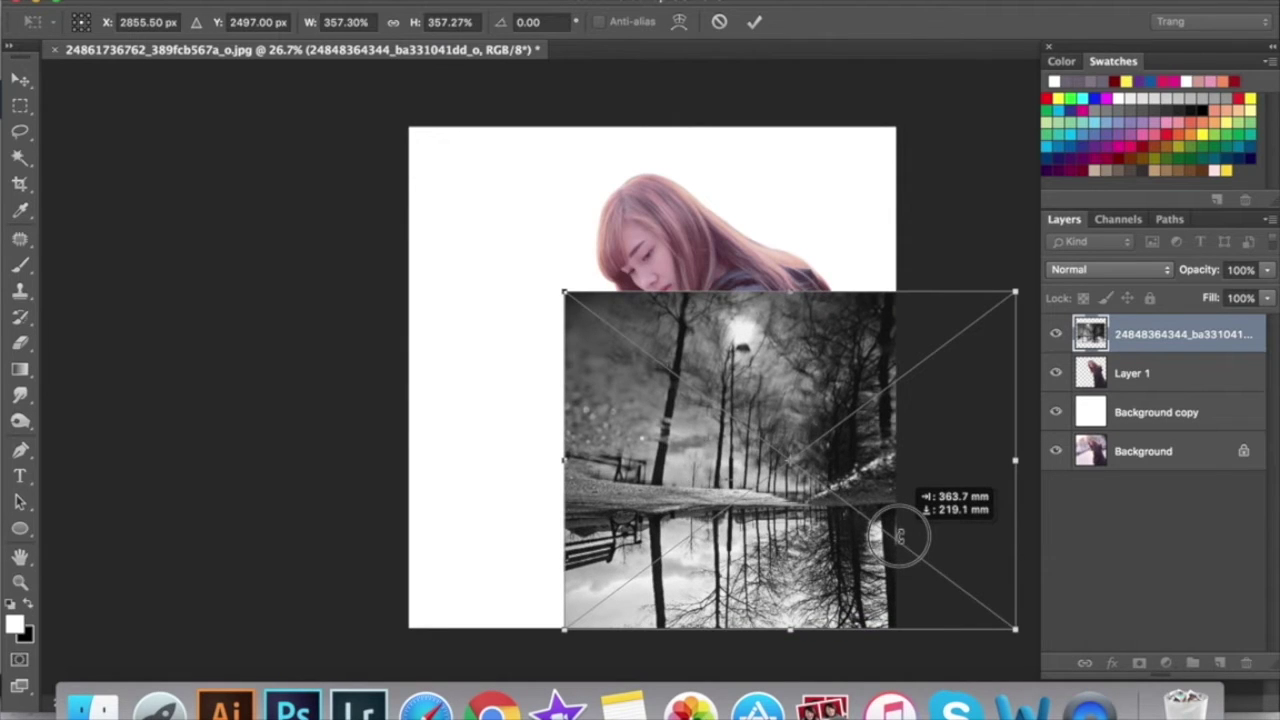
left_click_drag(565, 293, 405, 187)
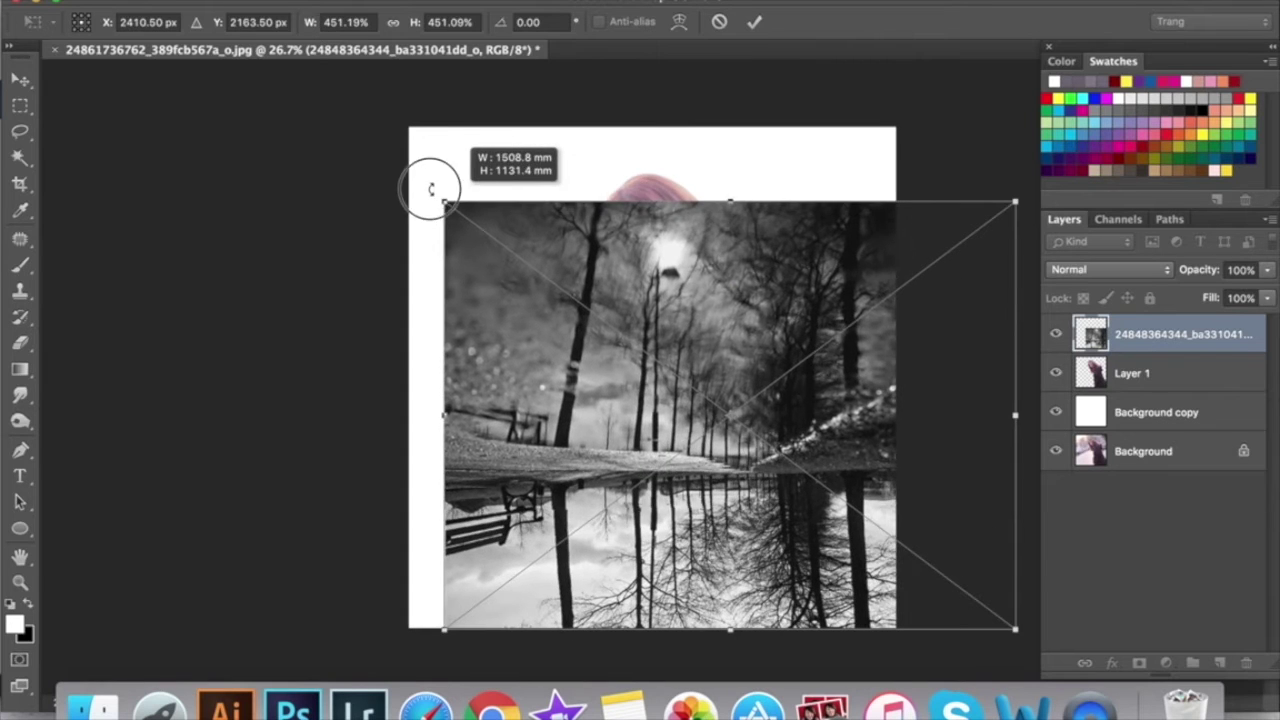
left_click_drag(403, 188, 401, 180)
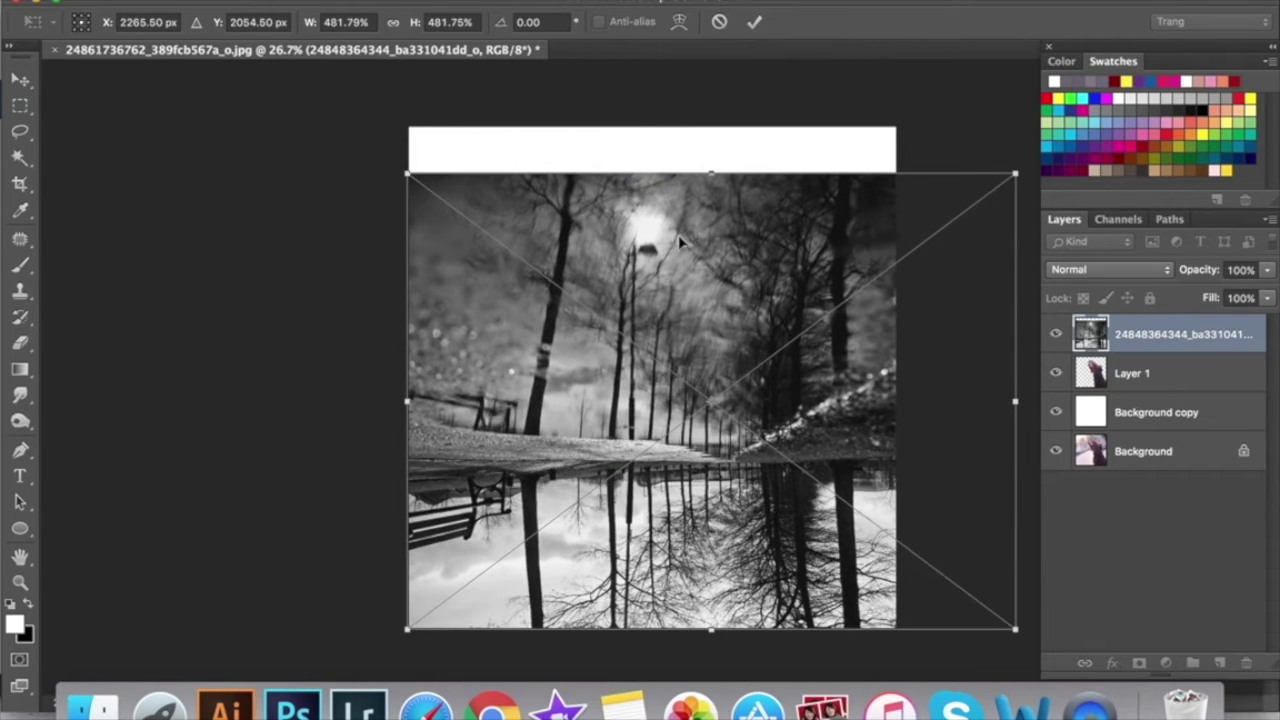
key("Return")
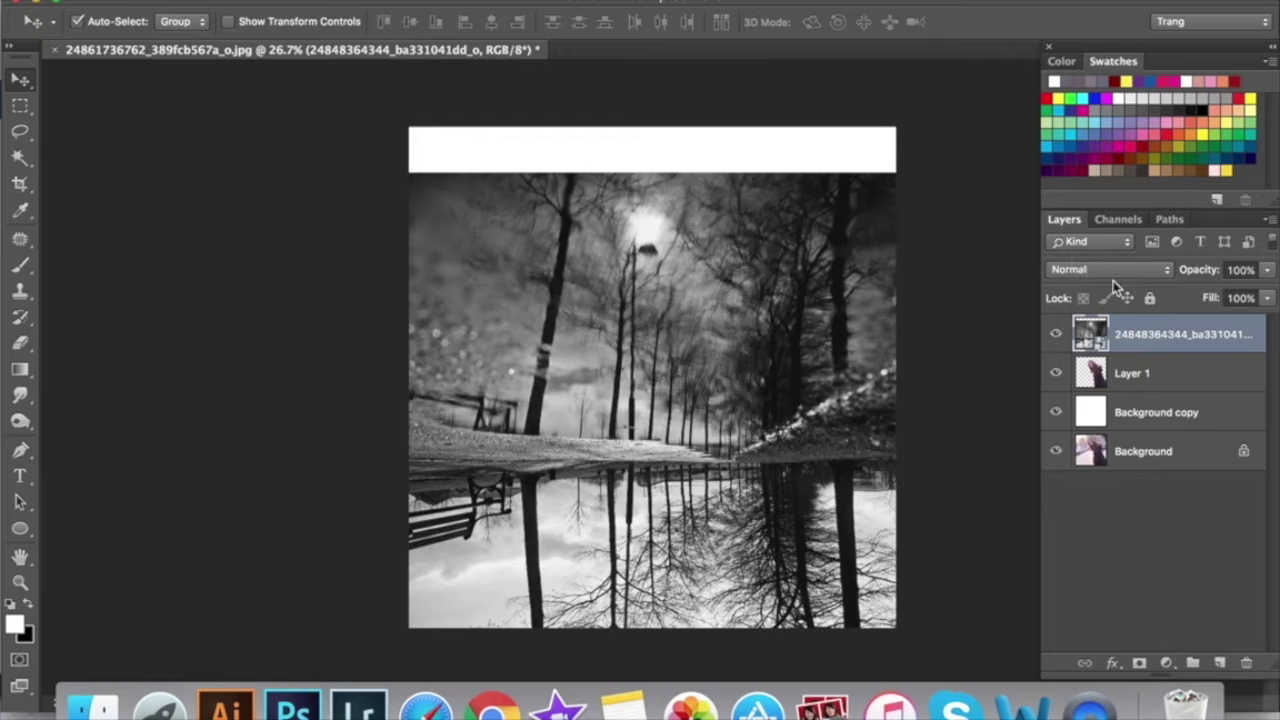
- Set the tree layer to Screen blend mode and nudge it into the girl's figure
left_click(1113, 270)
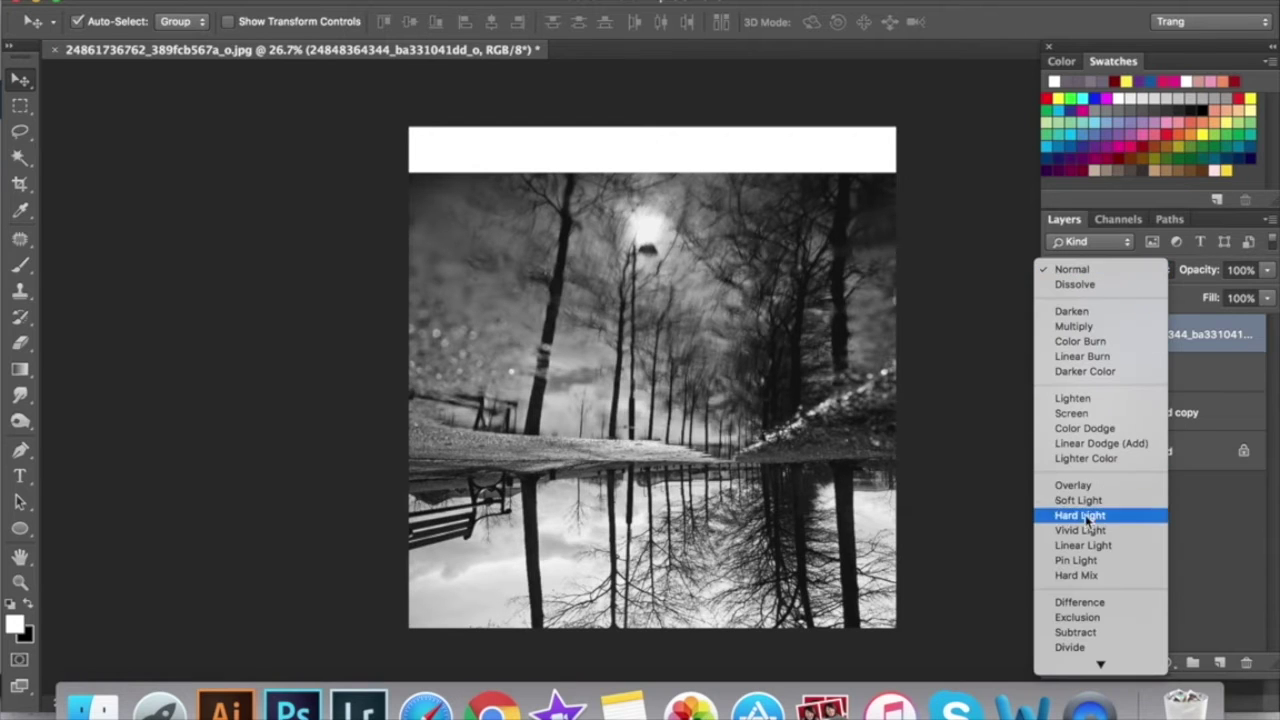
left_click(1085, 413)
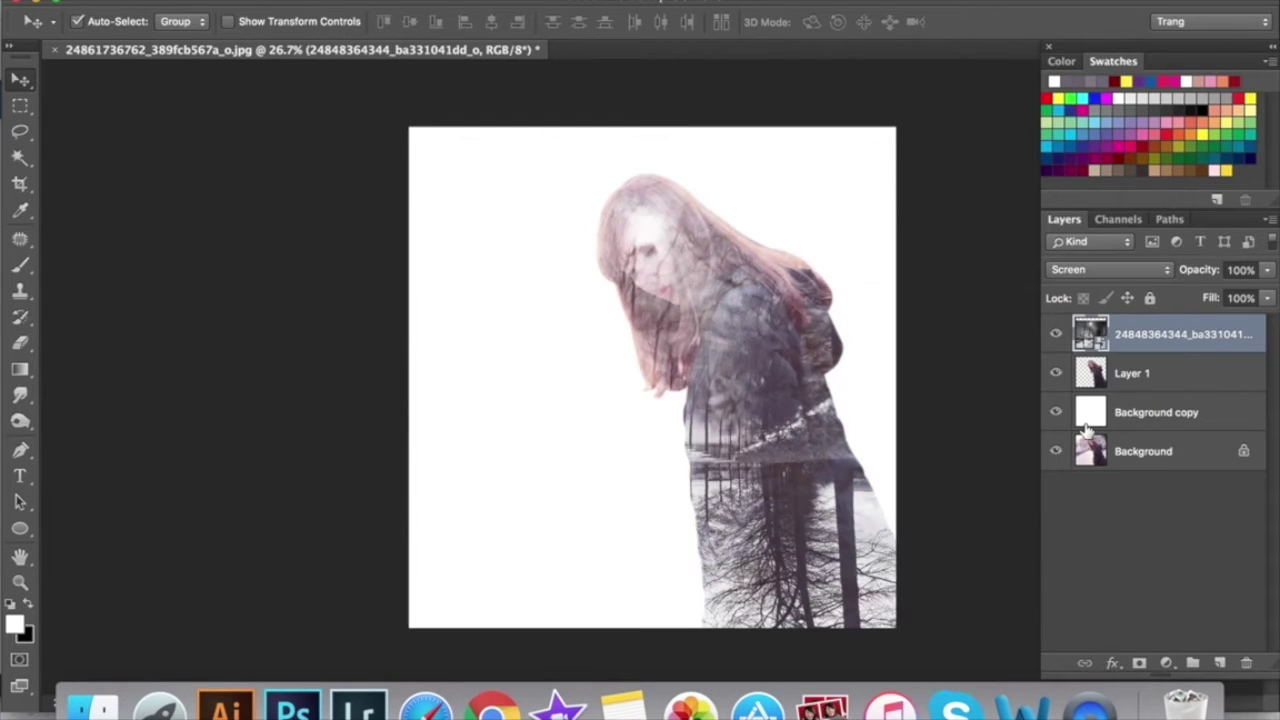
left_click(710, 276)
left_click_drag(797, 466, 783, 463)
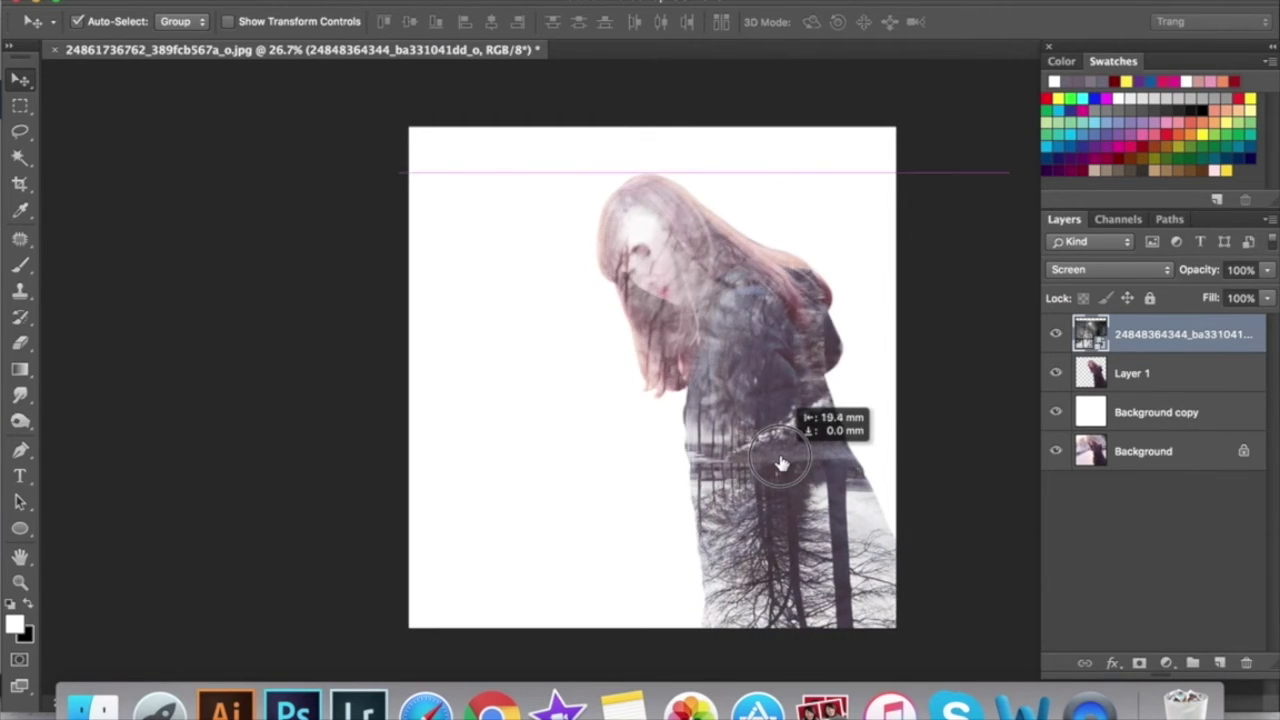
left_click_drag(783, 463, 781, 456)
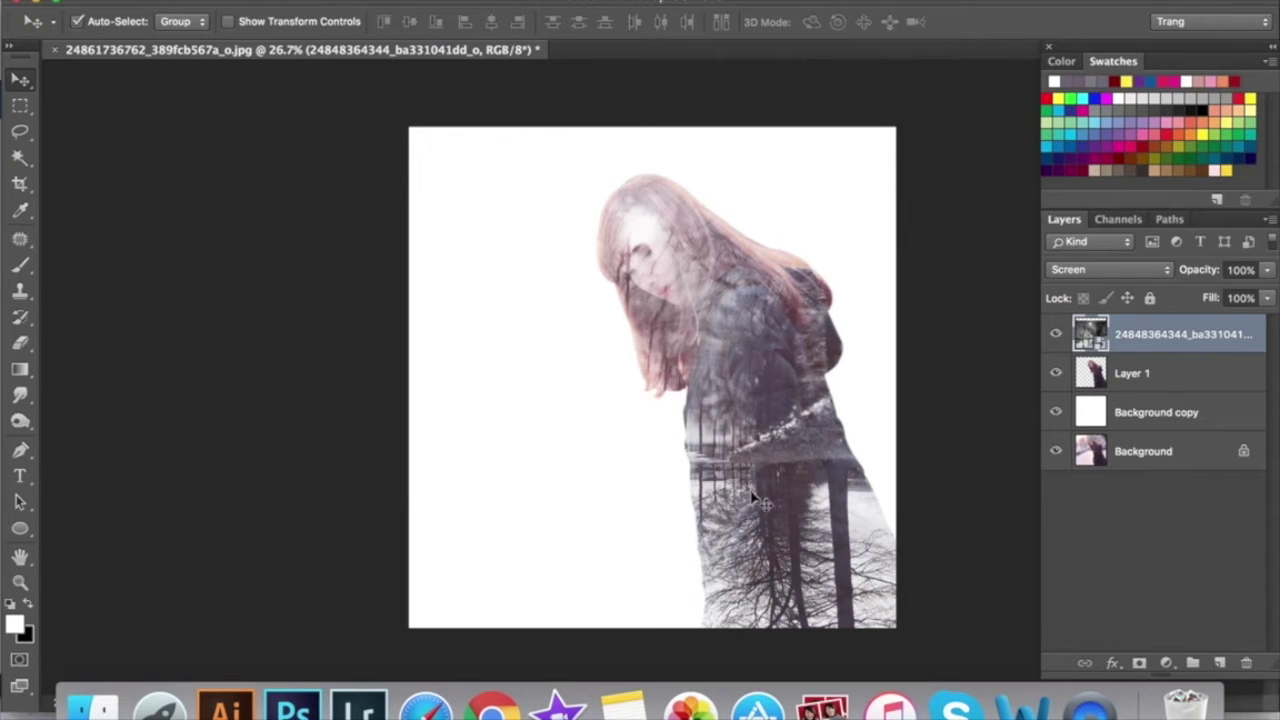
left_click_drag(757, 494, 766, 445)
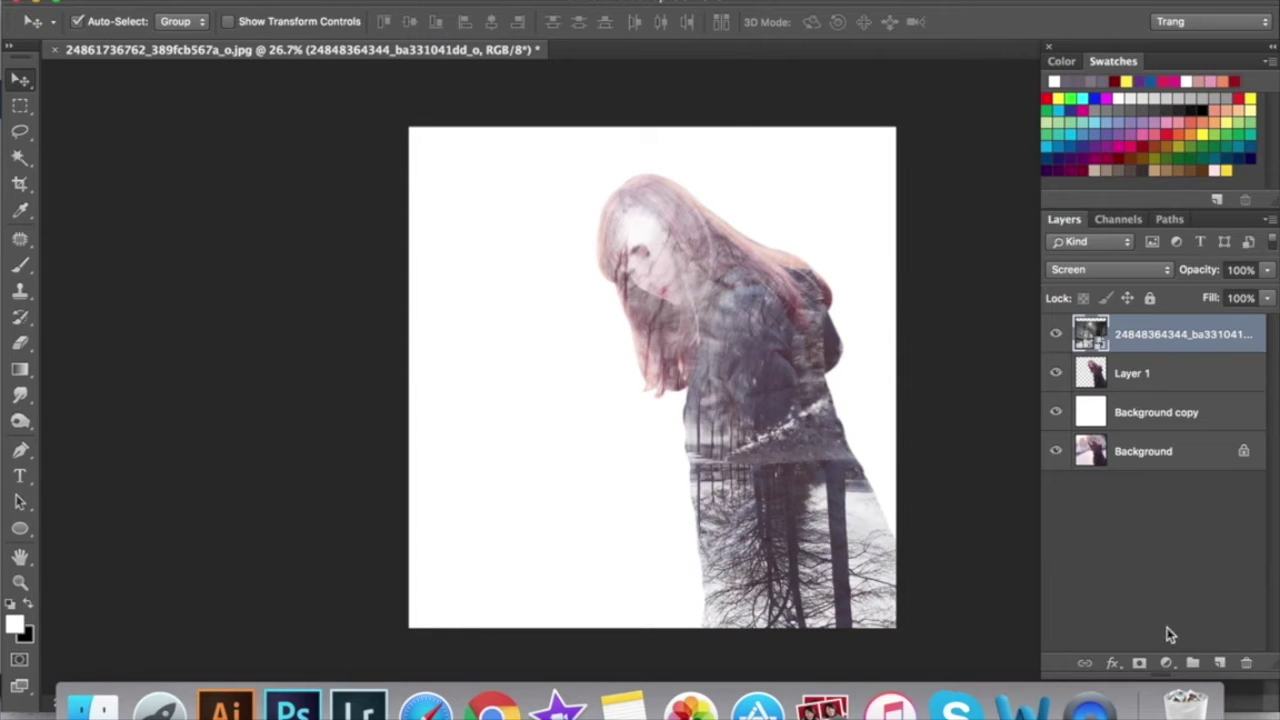
- Rasterize the tree layer and attach a white layer mask to it
right_click(1134, 340)
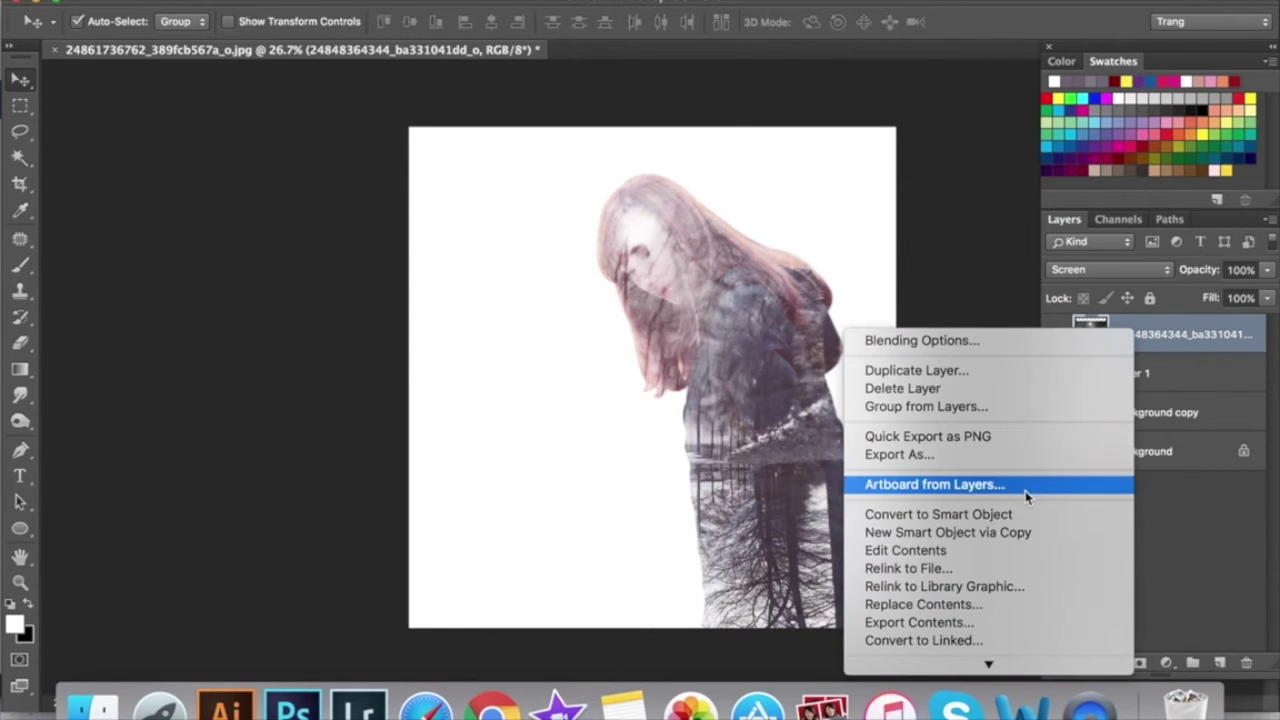
key("Escape")
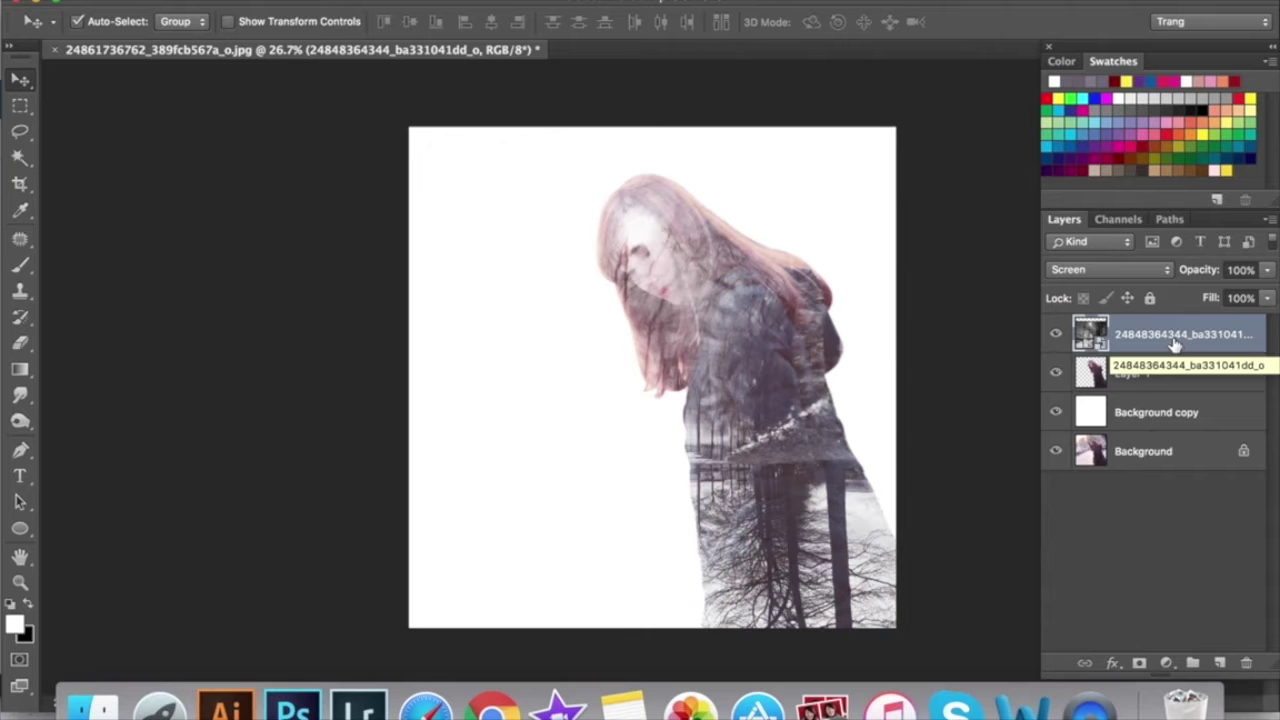
right_click(1175, 343)
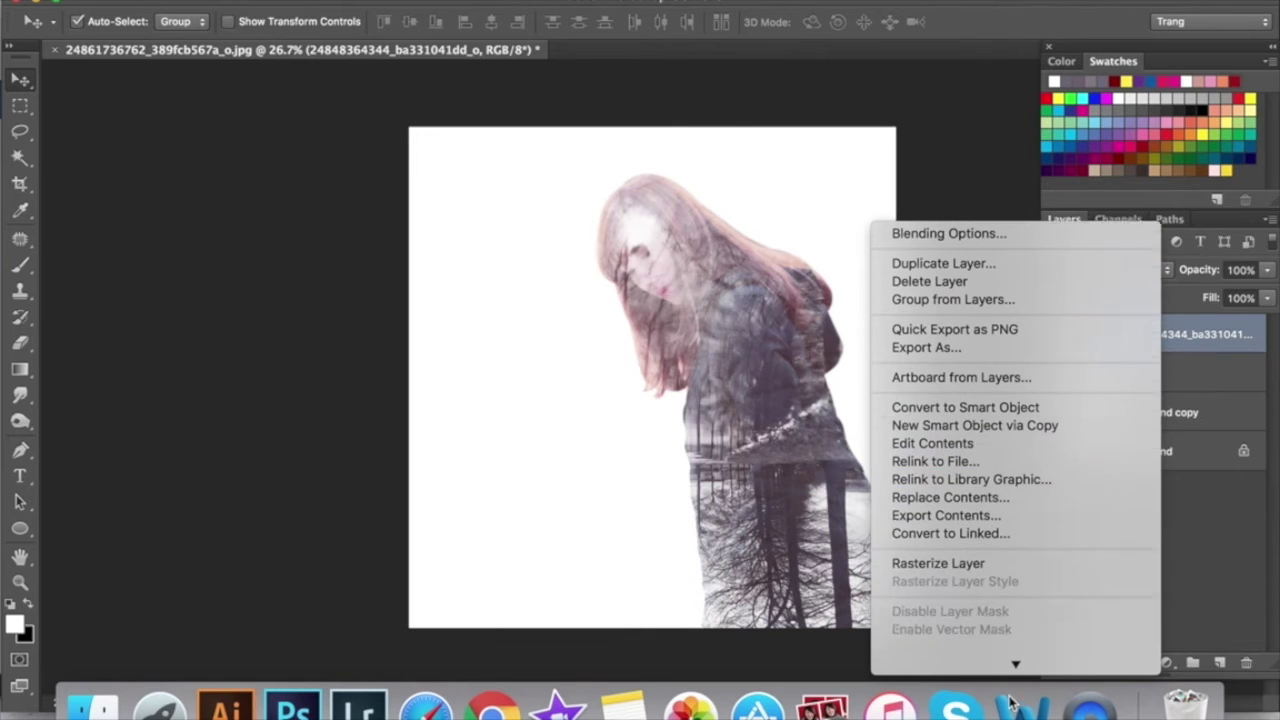
left_click(976, 496)
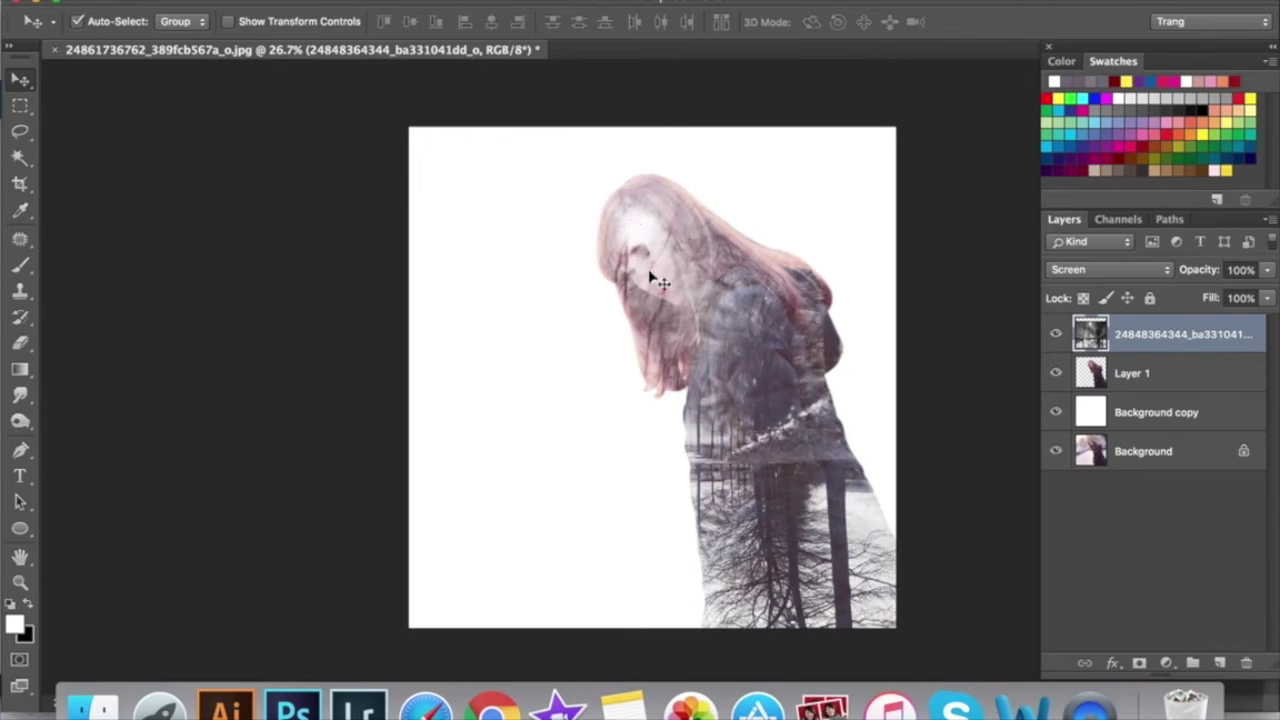
left_click(1141, 665)
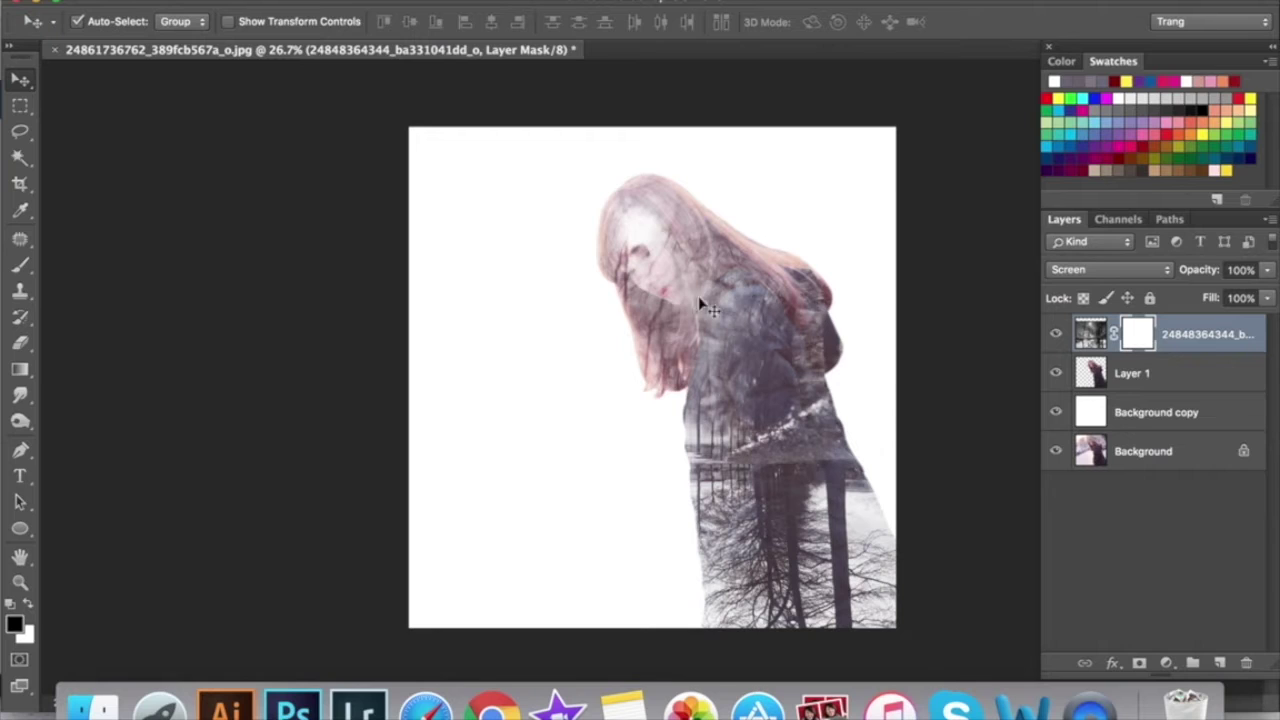
key("b")
left_click(95, 23)
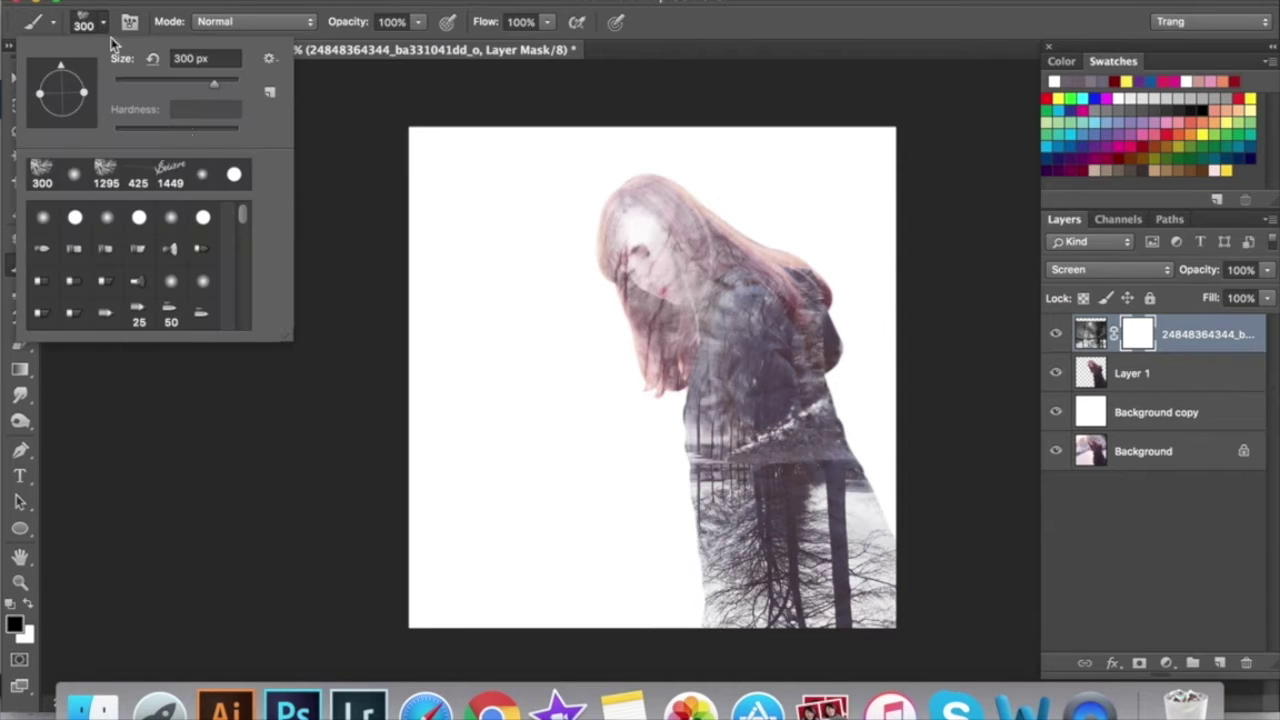
- With a soft round brush (0% hardness, 55% opacity), paint black on the mask over the face
left_click(205, 175)
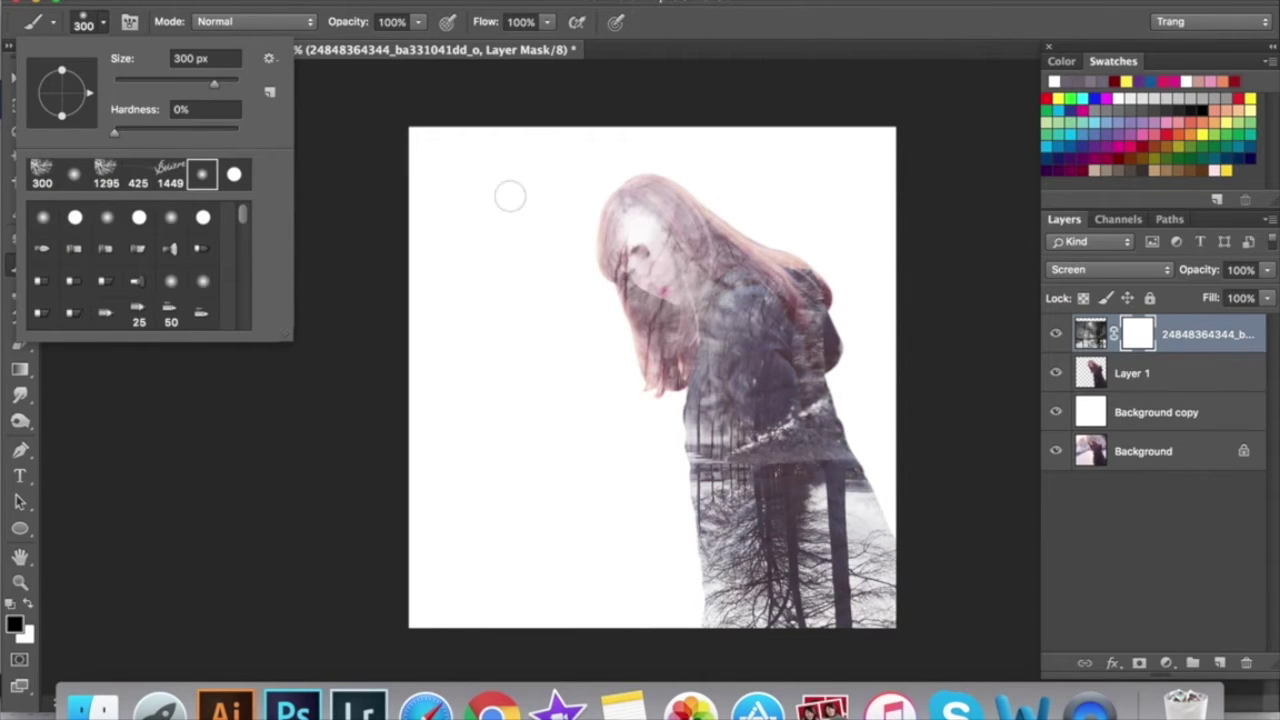
left_click(415, 22)
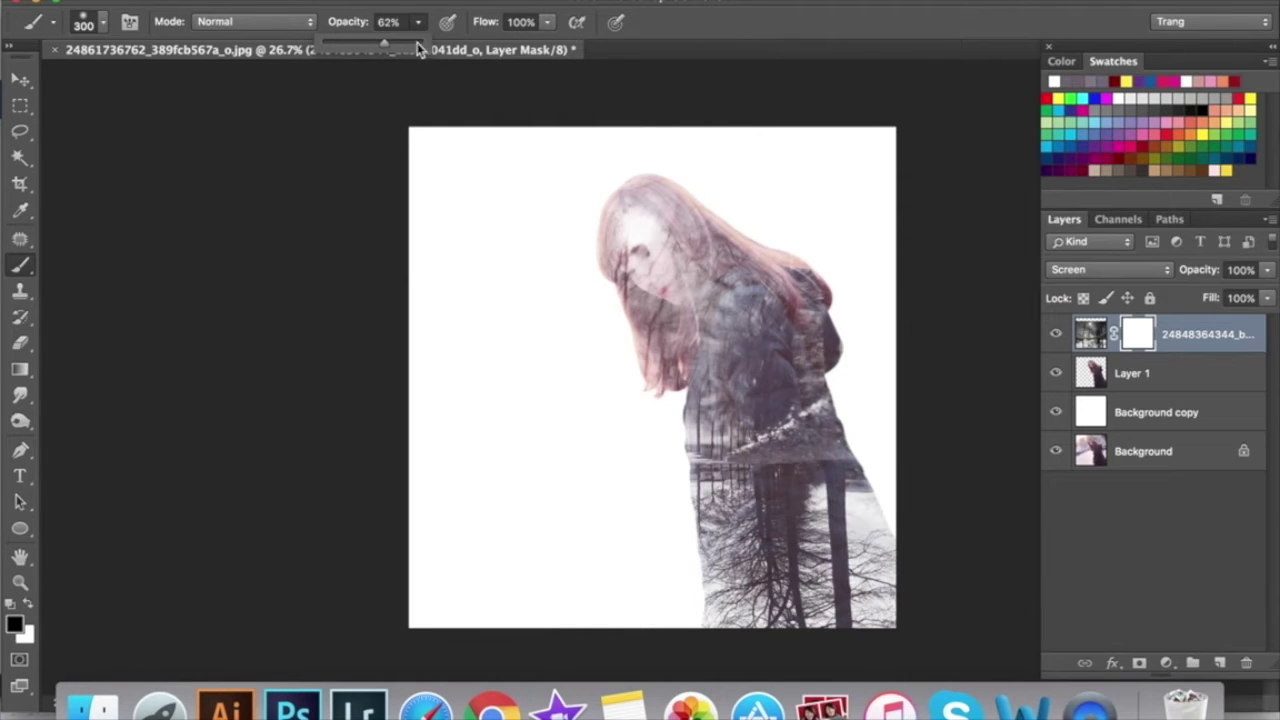
left_click(1136, 348)
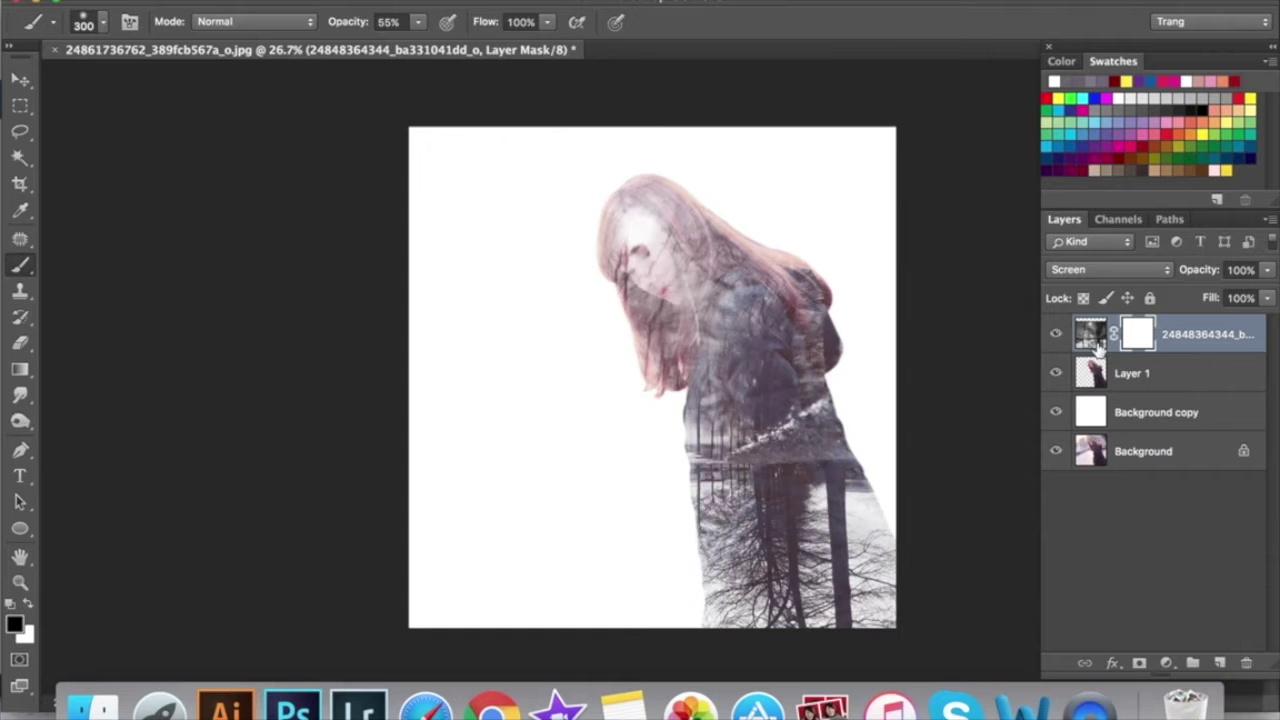
mouse_move(632, 230)
left_mouse_down()
mouse_move(614, 271)
mouse_move(629, 214)
mouse_move(660, 290)
left_mouse_up()
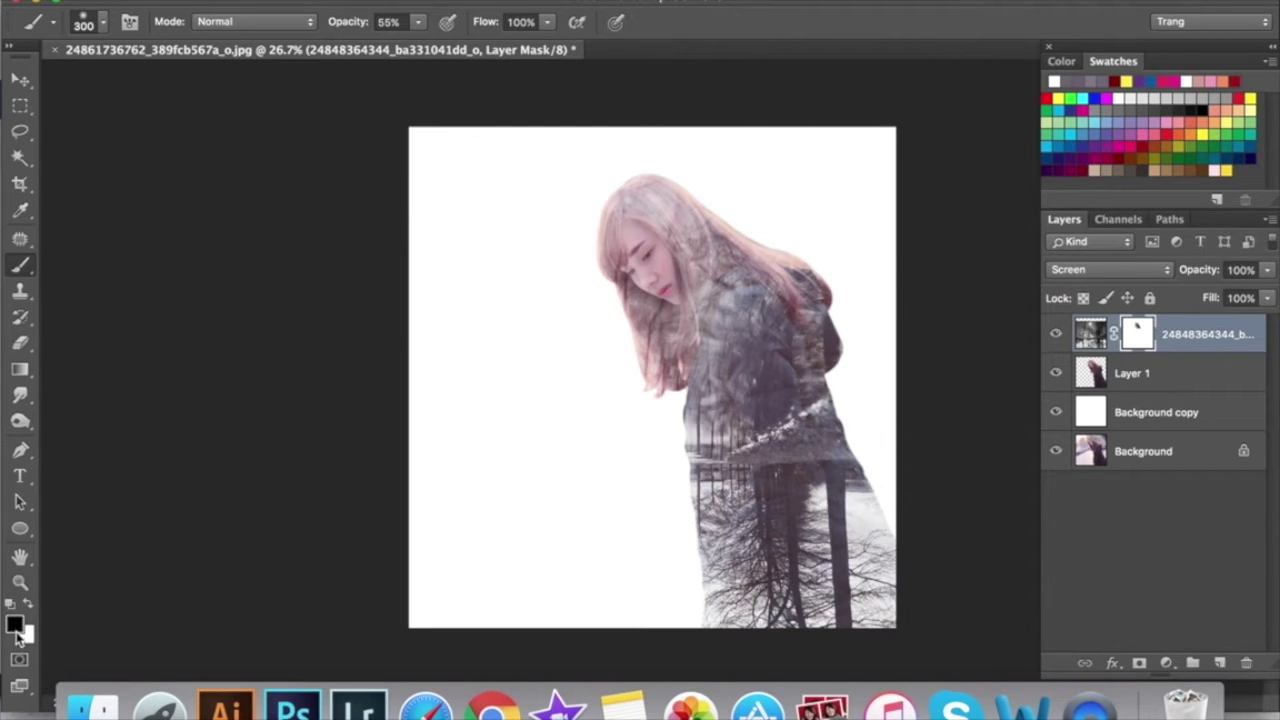
mouse_move(625, 255)
left_mouse_down()
mouse_move(645, 262)
mouse_move(640, 278)
left_mouse_up()
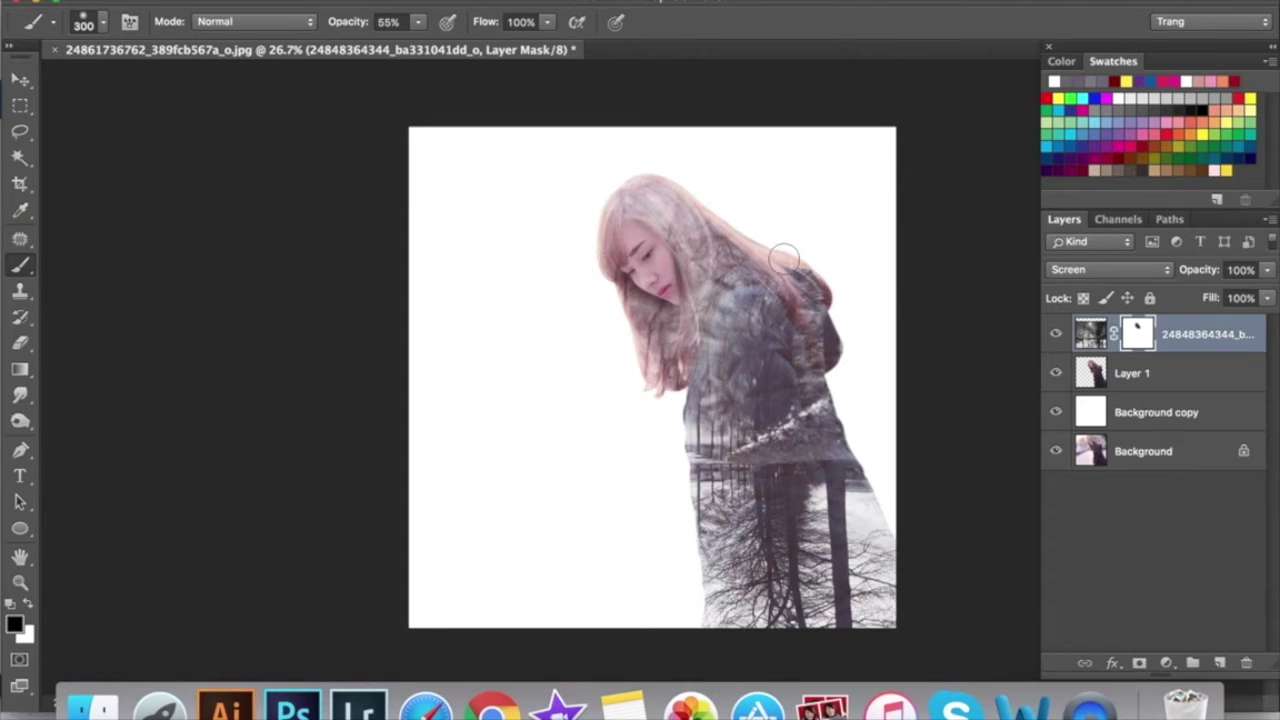
- Restore some tree texture with white, then clear more of the face with black
key("x")
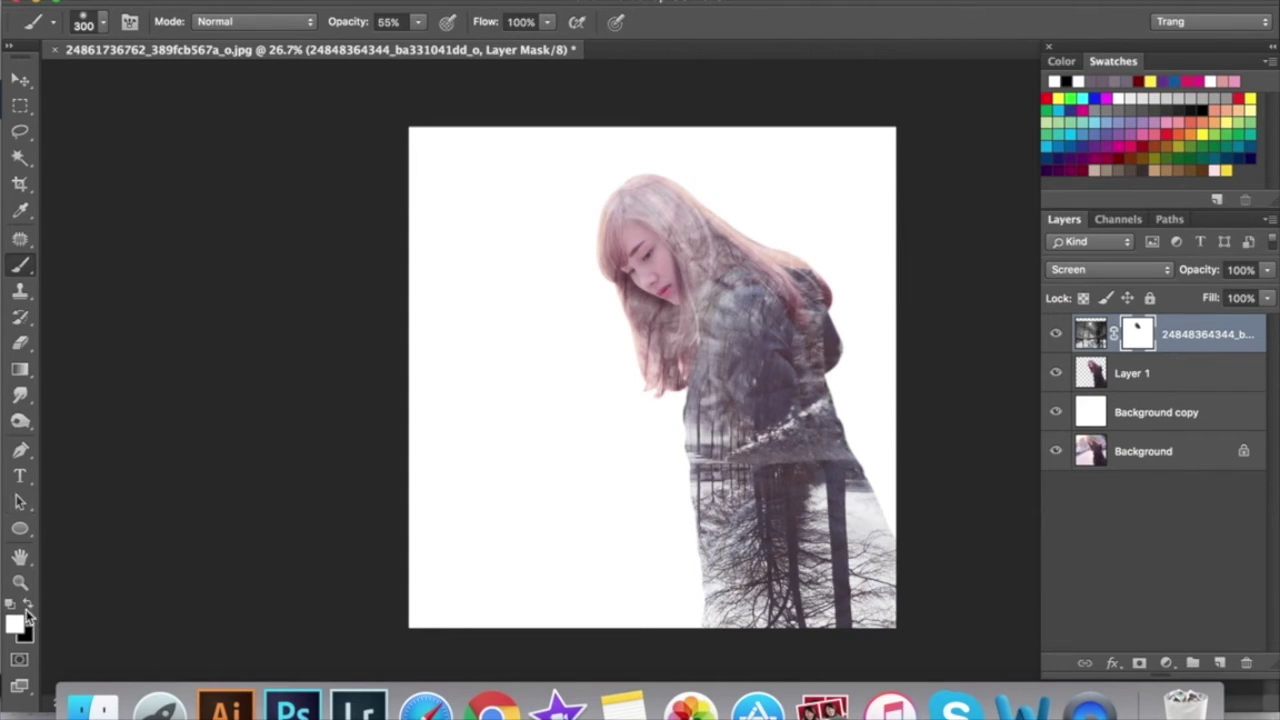
left_click_drag(638, 252, 680, 246)
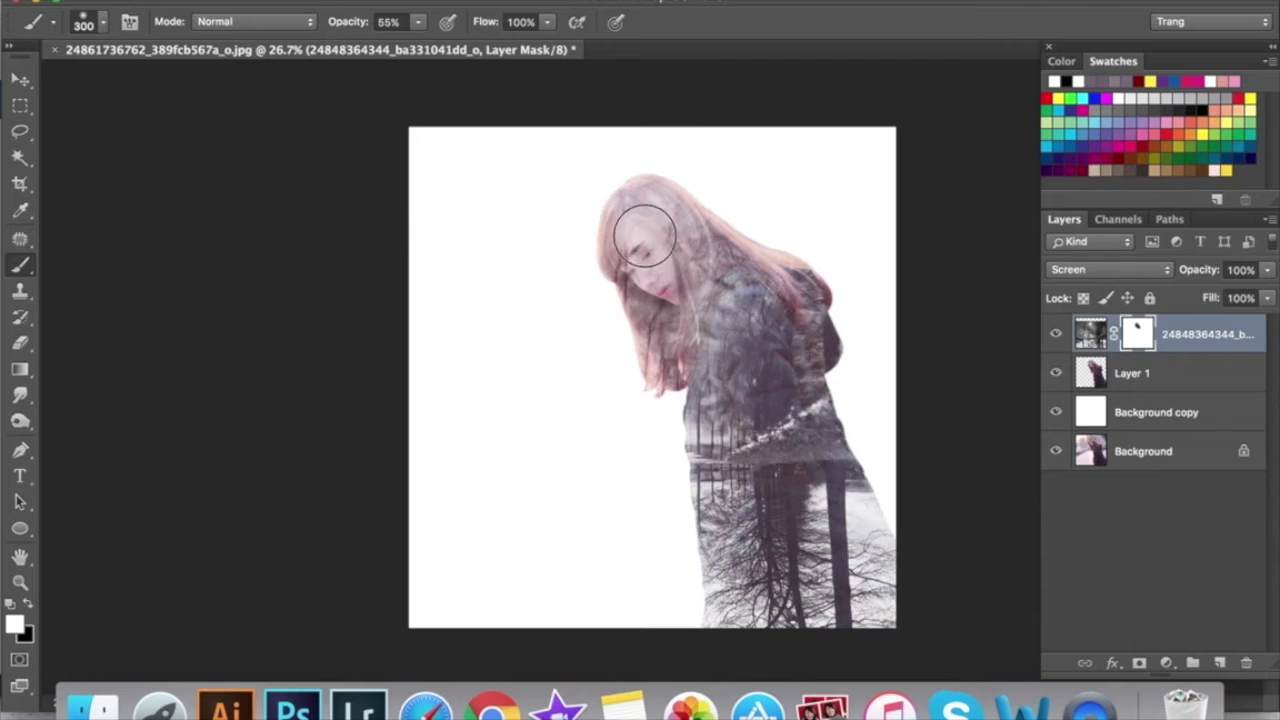
key("x")
mouse_move(660, 285)
left_mouse_down()
mouse_move(647, 257)
mouse_move(660, 285)
mouse_move(630, 295)
mouse_move(640, 250)
mouse_move(655, 280)
left_mouse_up()
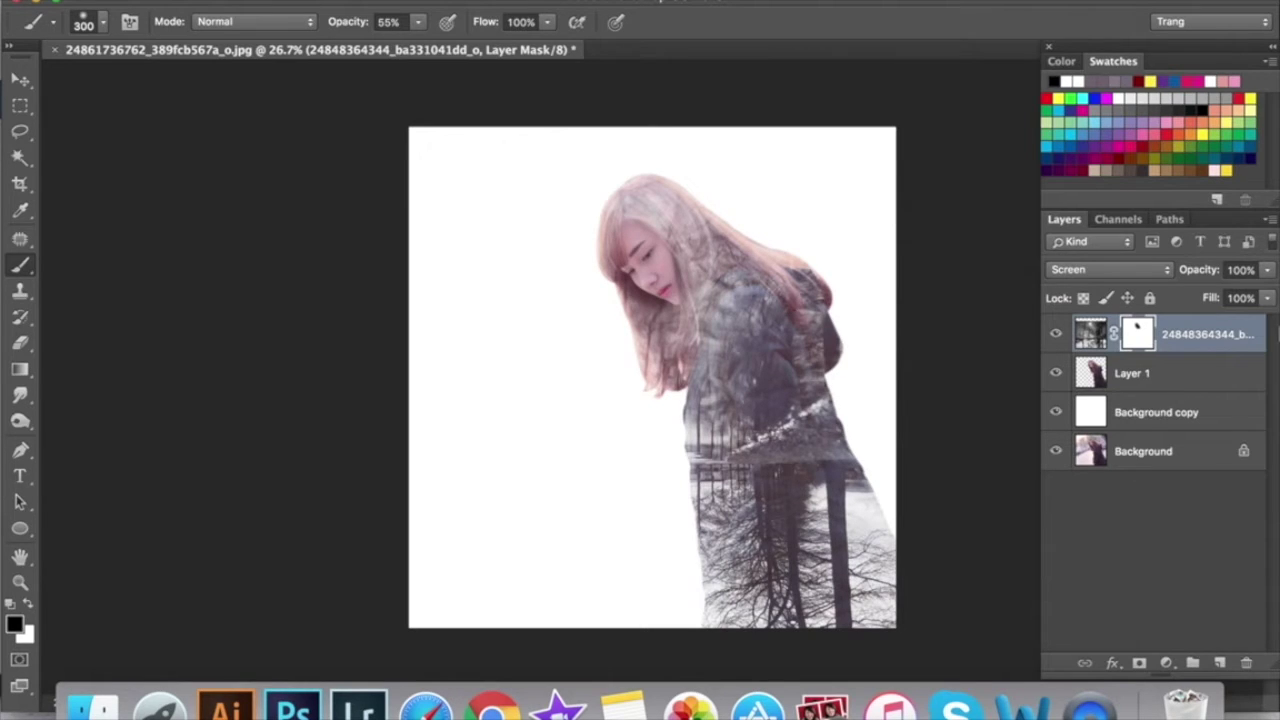
- Duplicate the masked tree layer and move the copy right and down over the girl's body
left_click(1211, 350)
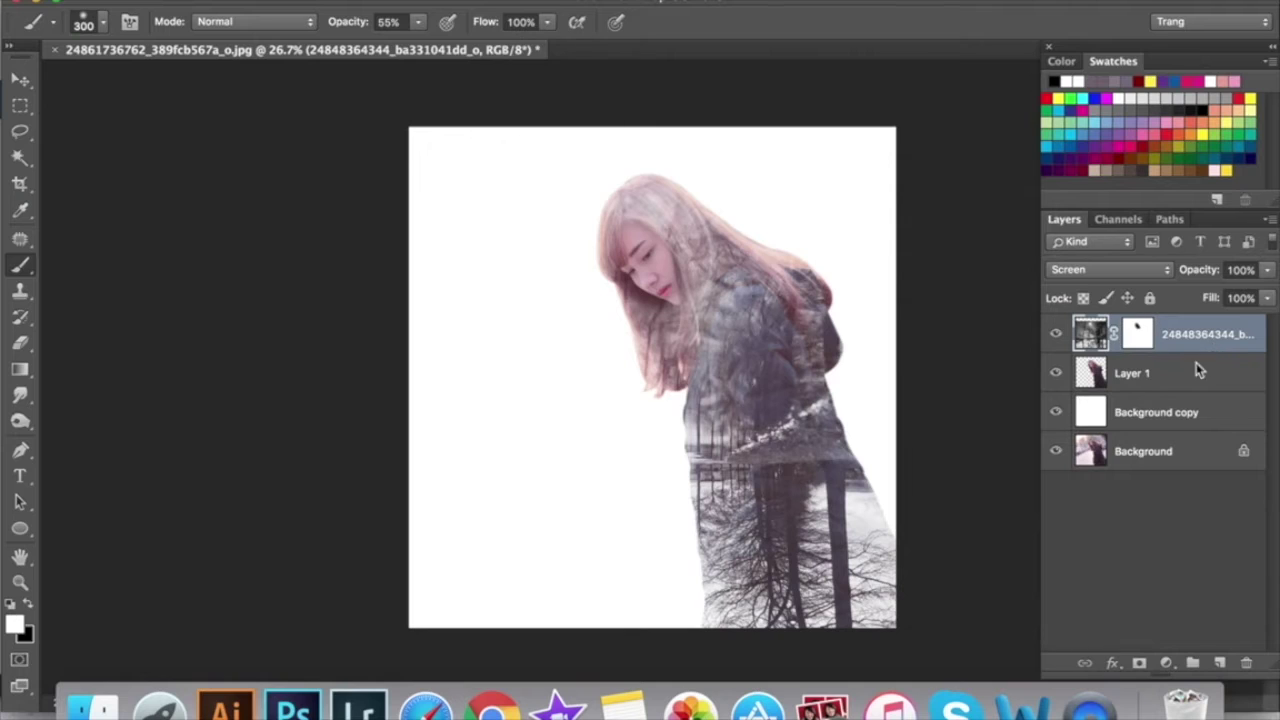
key("ctrl+j")
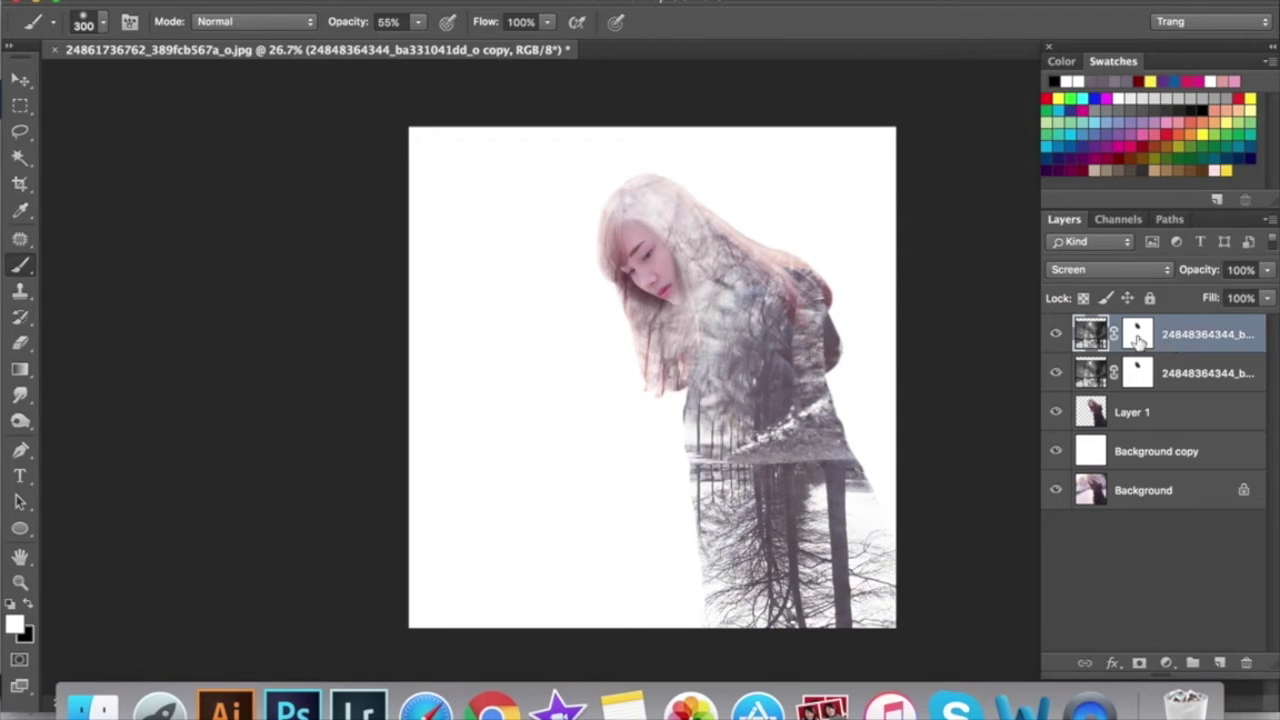
left_click(1138, 337)
key("v")
mouse_move(757, 371)
left_mouse_down()
mouse_move(986, 397)
mouse_move(968, 397)
mouse_move(856, 550)
mouse_move(877, 522)
left_mouse_up()
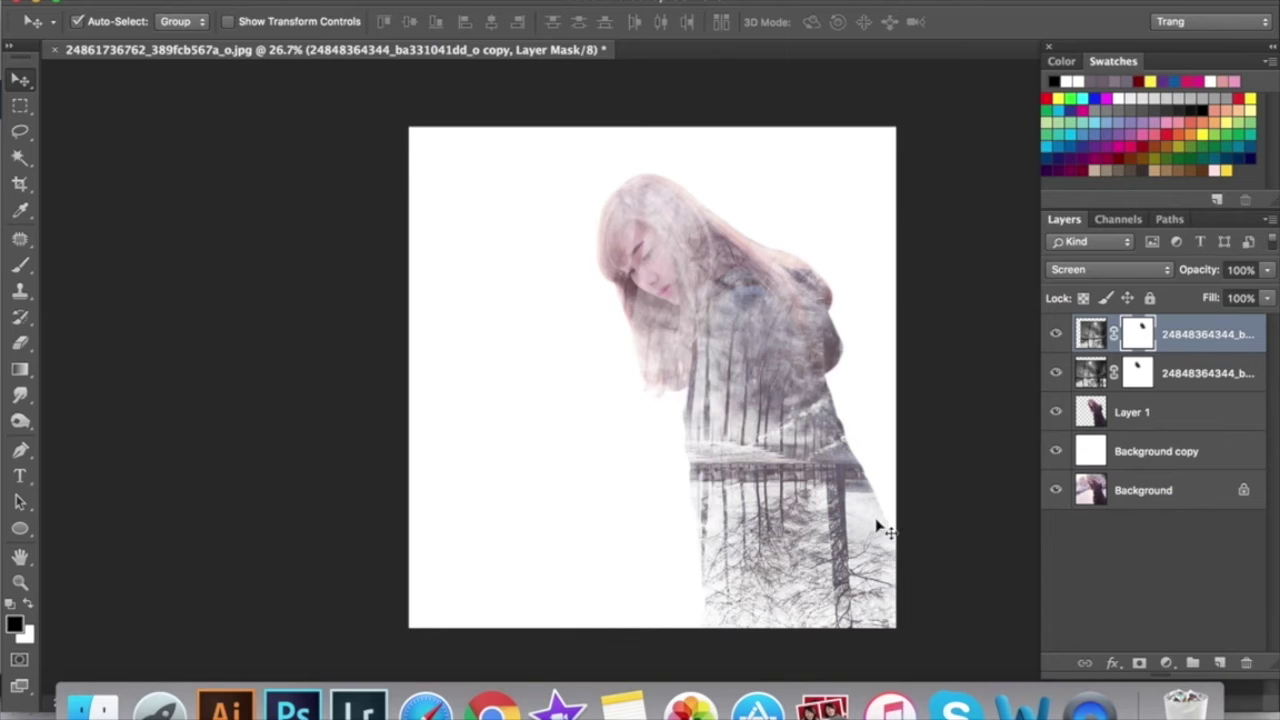
double_click(1142, 338)
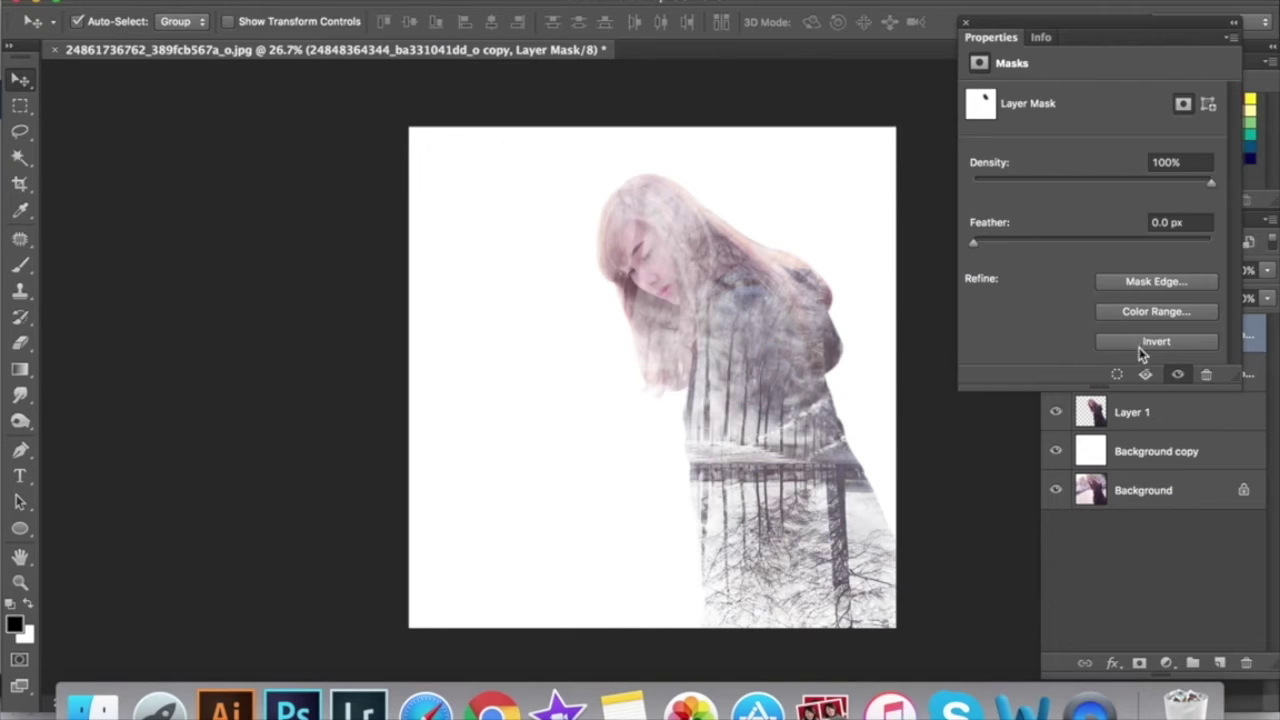
left_click(965, 22)
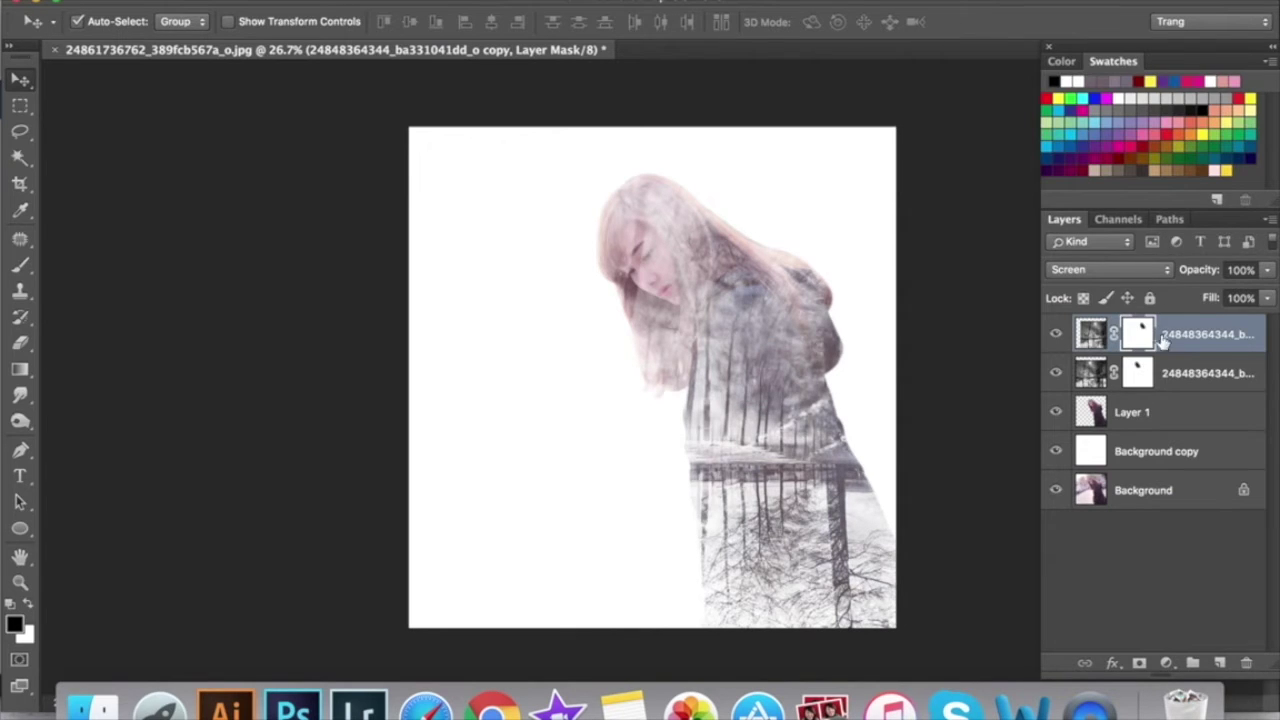
key("g")
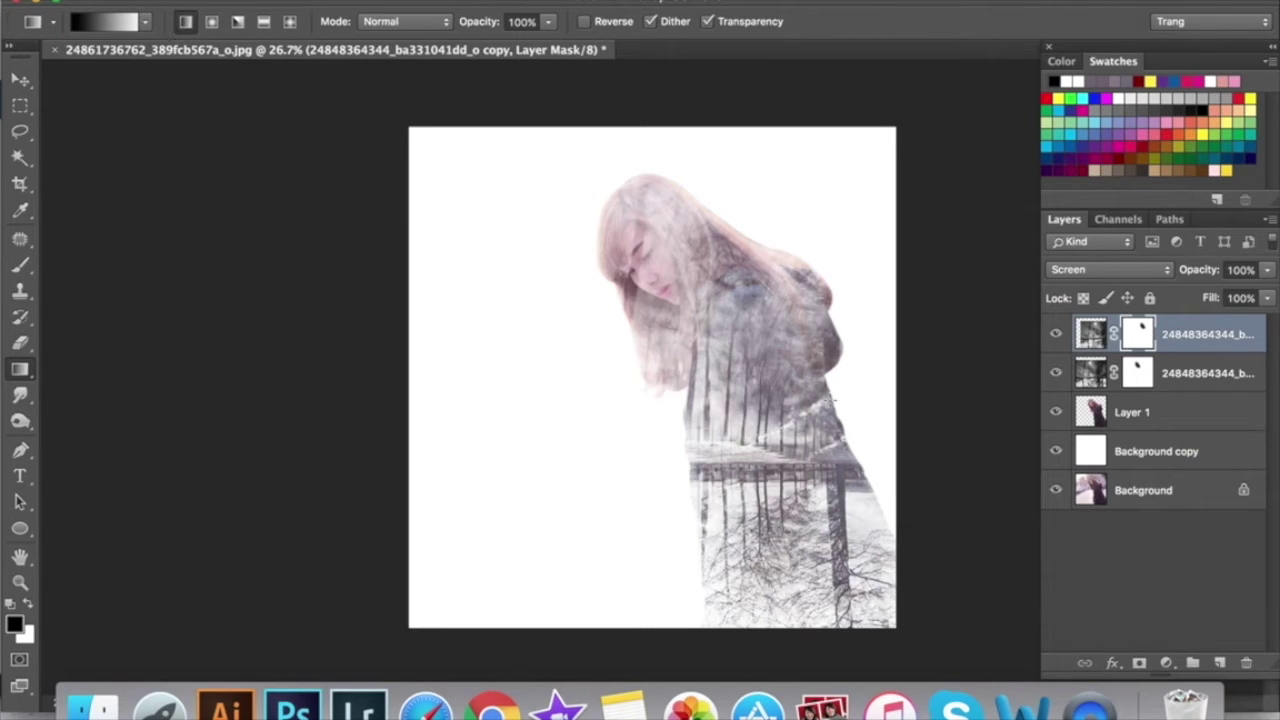
- Fade the tree copy with a black-to-white gradient mask and shift it right over the figure
left_click_drag(706, 415, 757, 424)
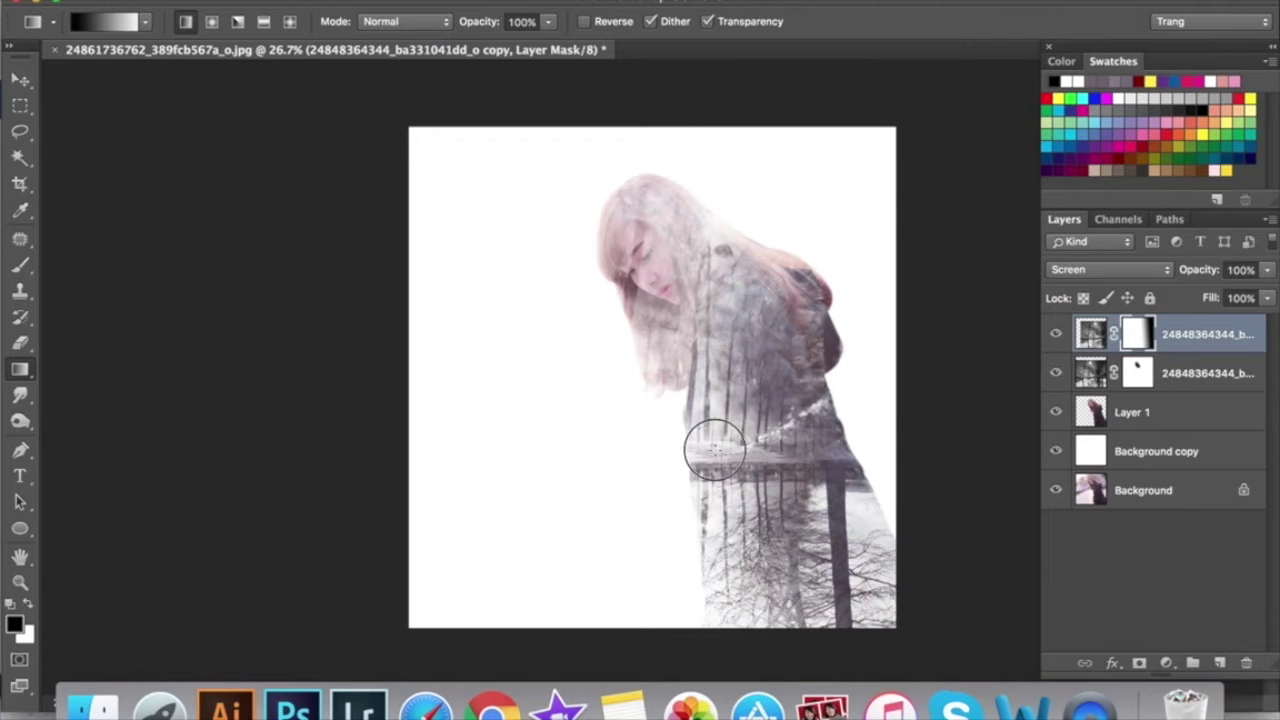
left_click_drag(805, 478, 775, 481)
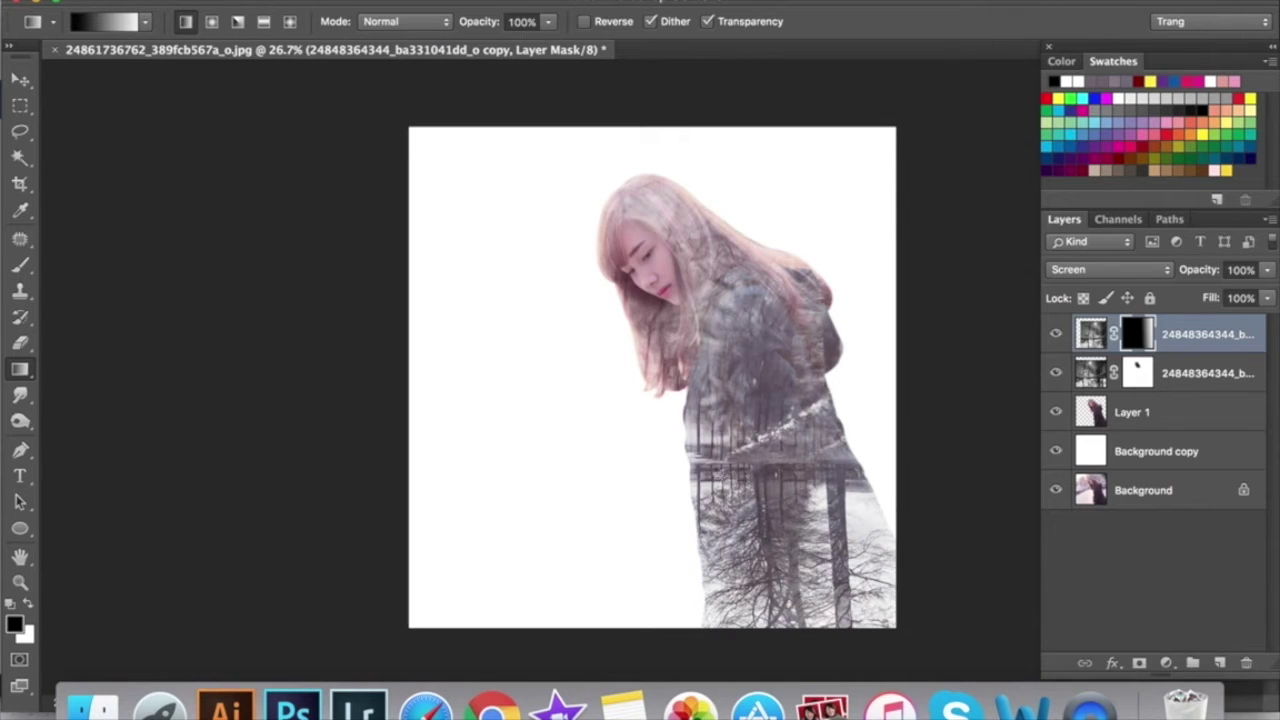
left_click(20, 80)
left_click_drag(836, 535, 887, 533)
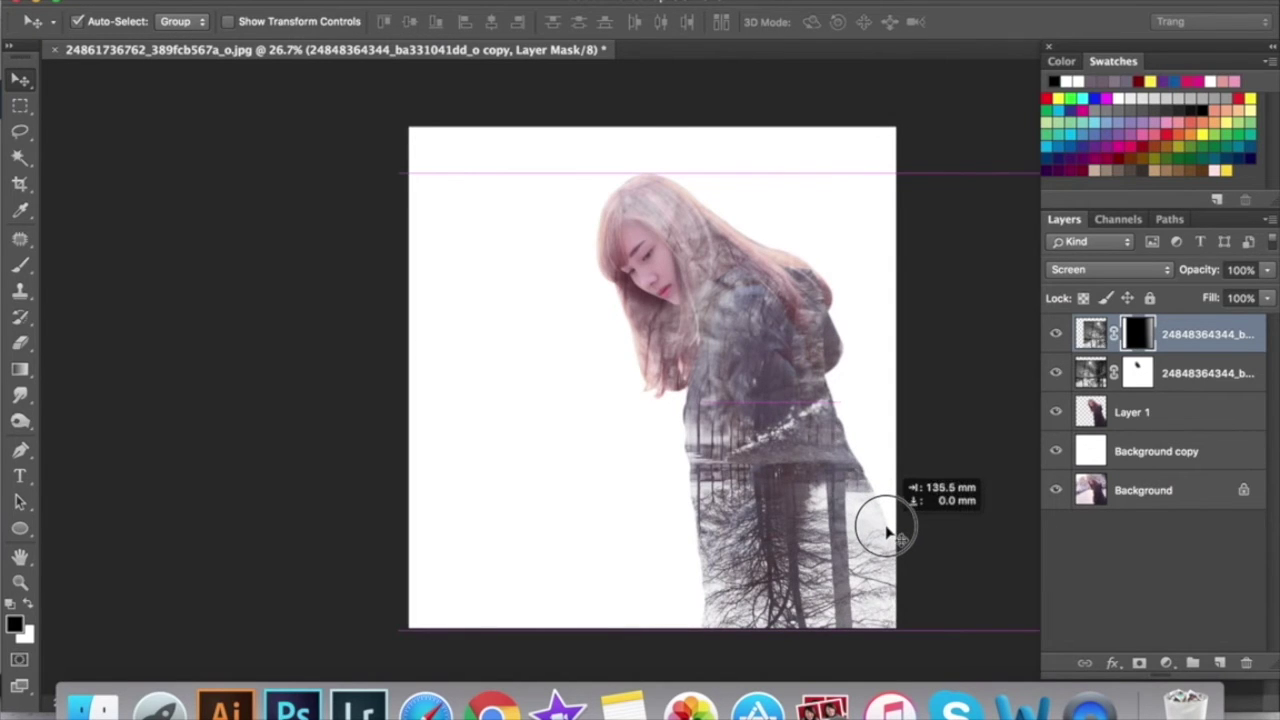
left_click_drag(887, 533, 890, 534)
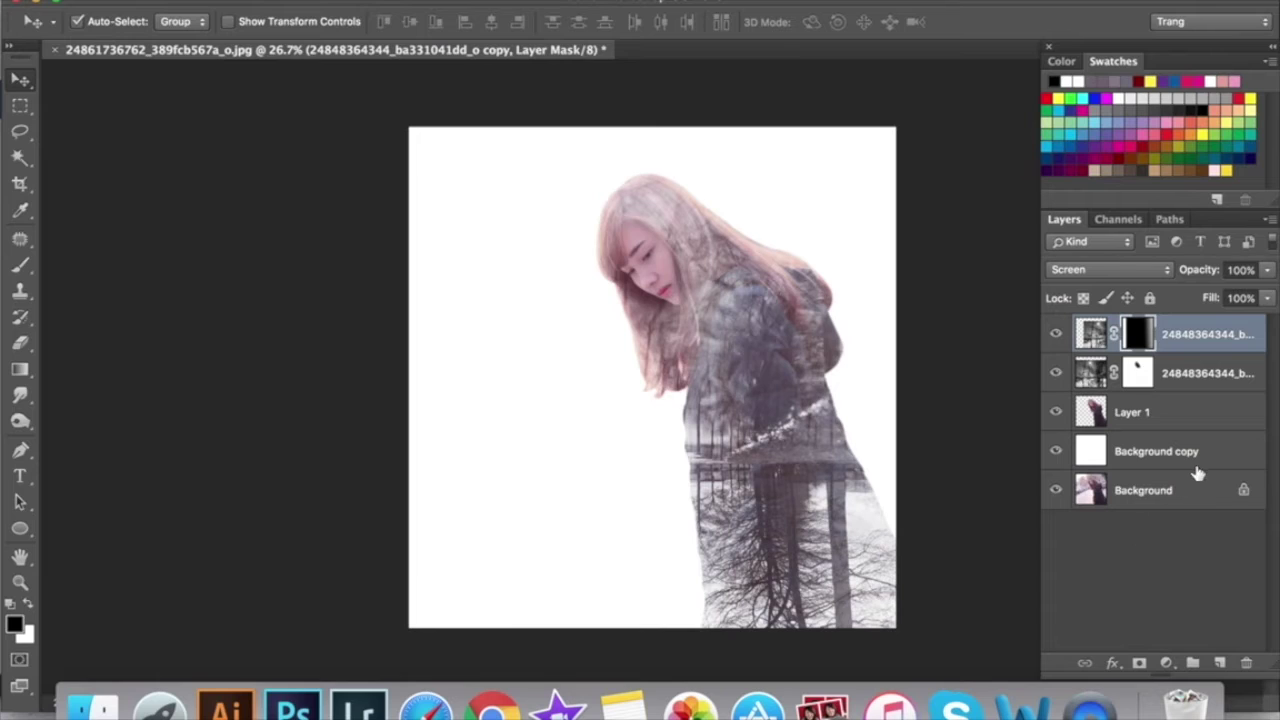
left_click_drag(850, 506, 838, 510)
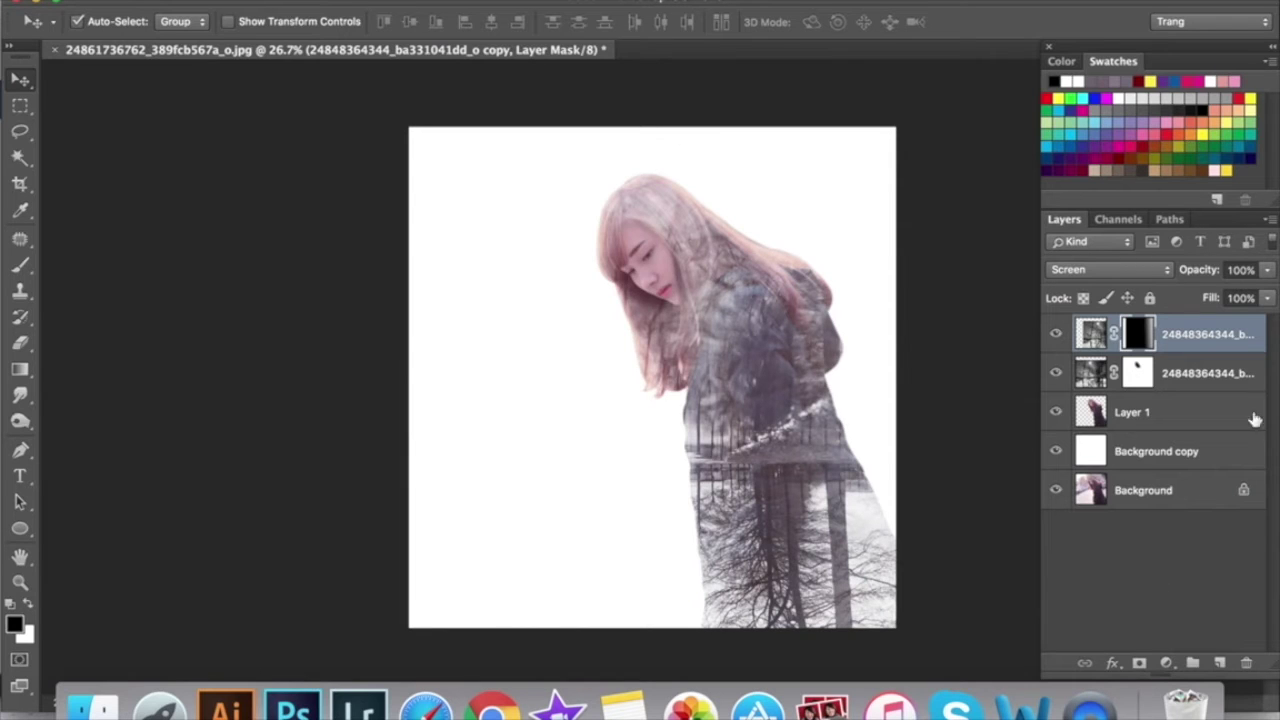
left_click(1174, 455)
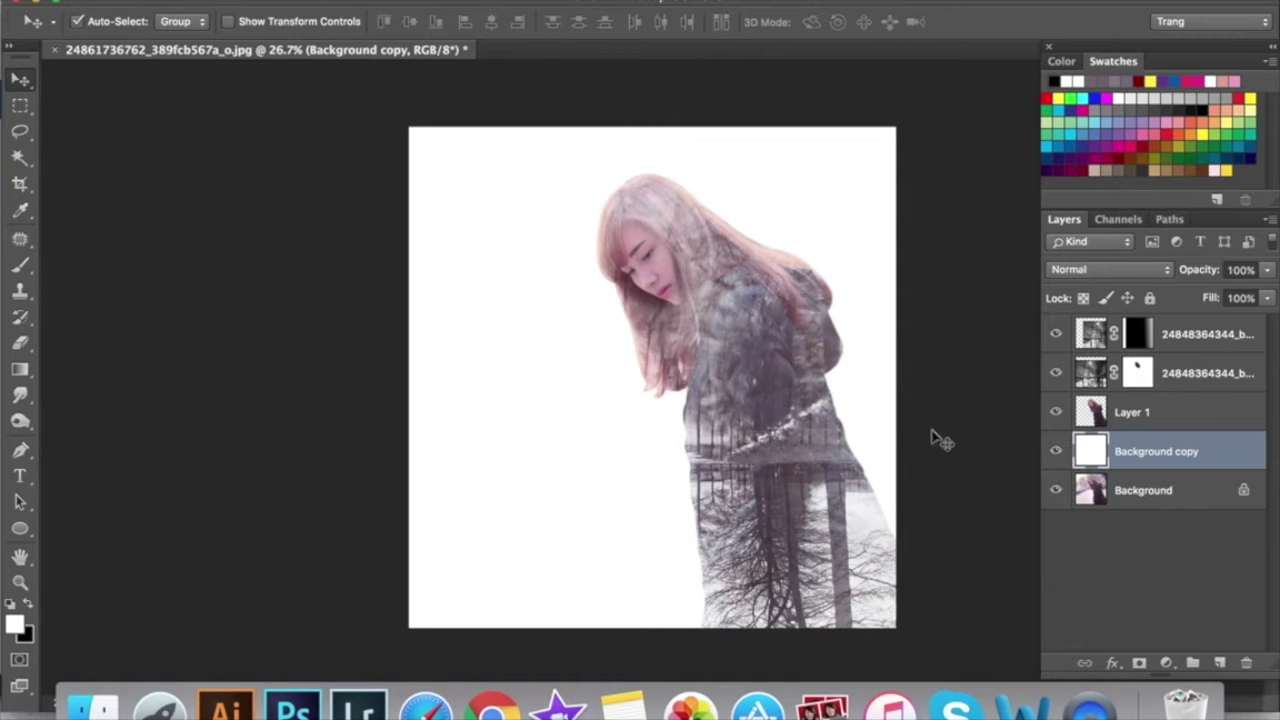
- Pick the 300 px tree brush and create a new empty Layer 2
key("b")
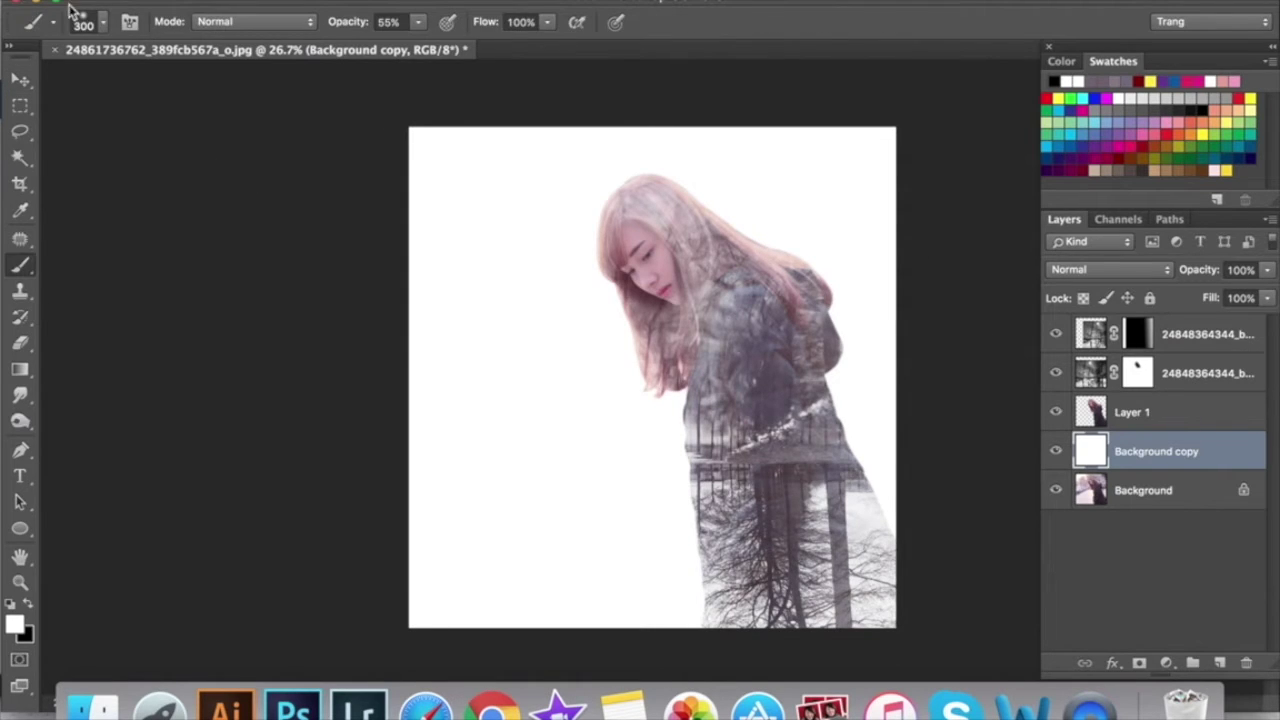
left_click(88, 22)
left_click(77, 183)
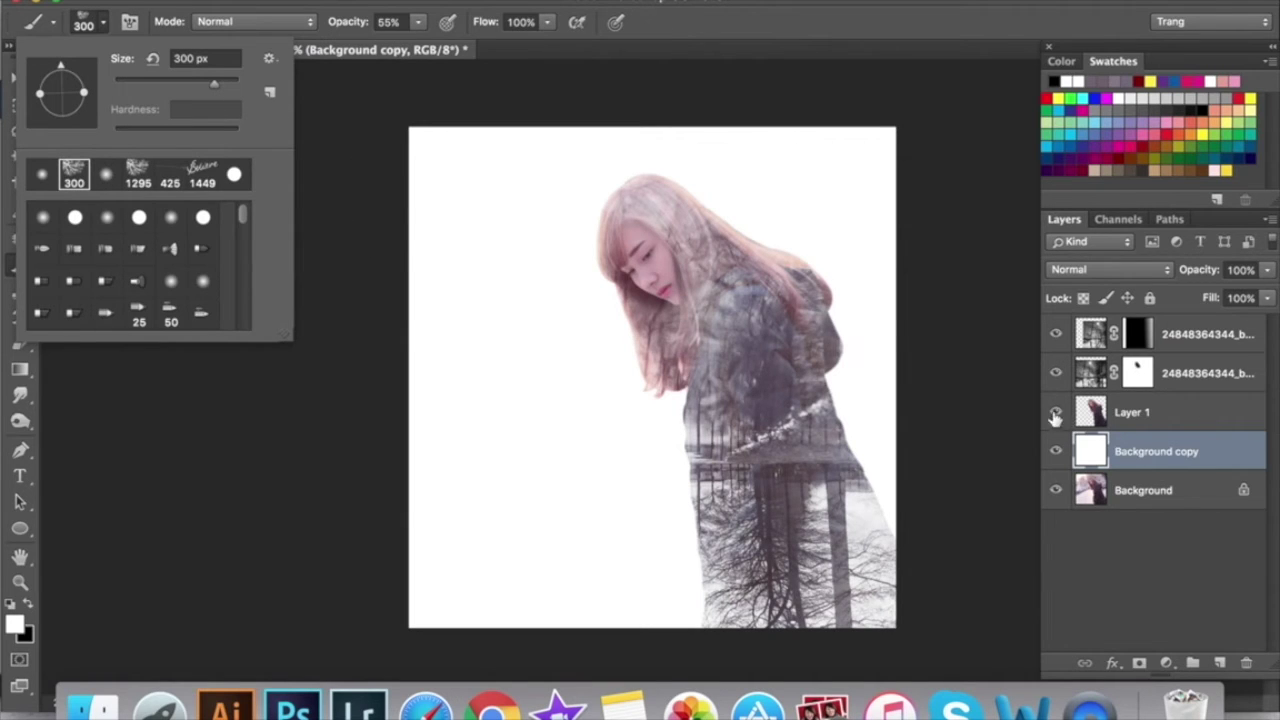
left_click(1141, 453)
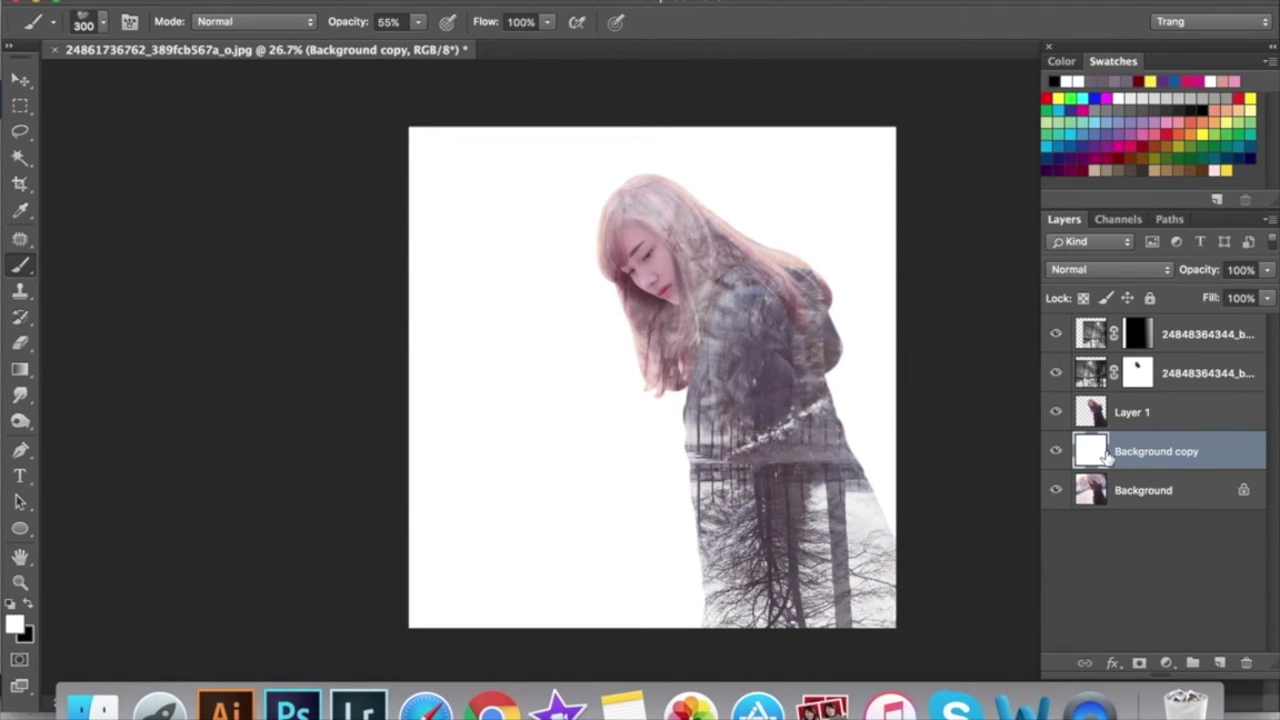
key("ctrl+shift+alt+n")
- Stamp a 1100 px, 100% opacity tree beside the shoulder using a colour sampled there
key("bracketright")
key("bracketright")
key("bracketright")
key("bracketright")
key("bracketright")
key("bracketright")
key("bracketright")
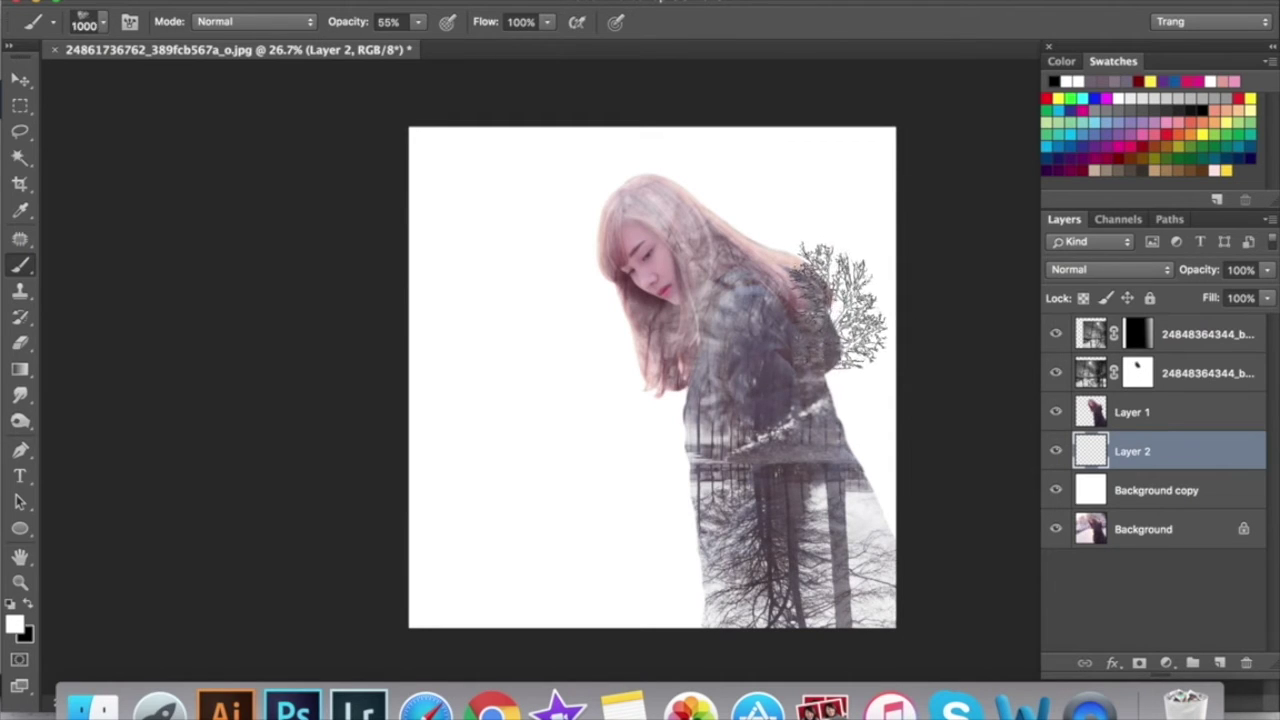
key("i")
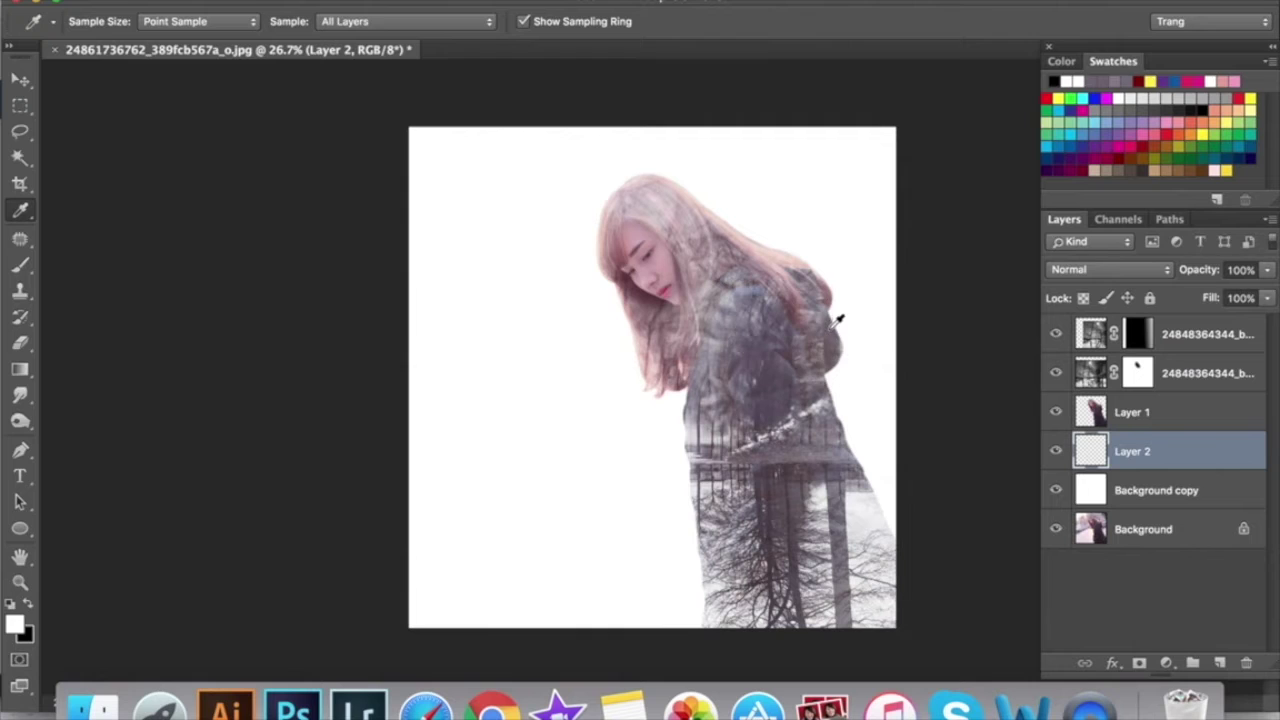
left_click(836, 326)
key("b")
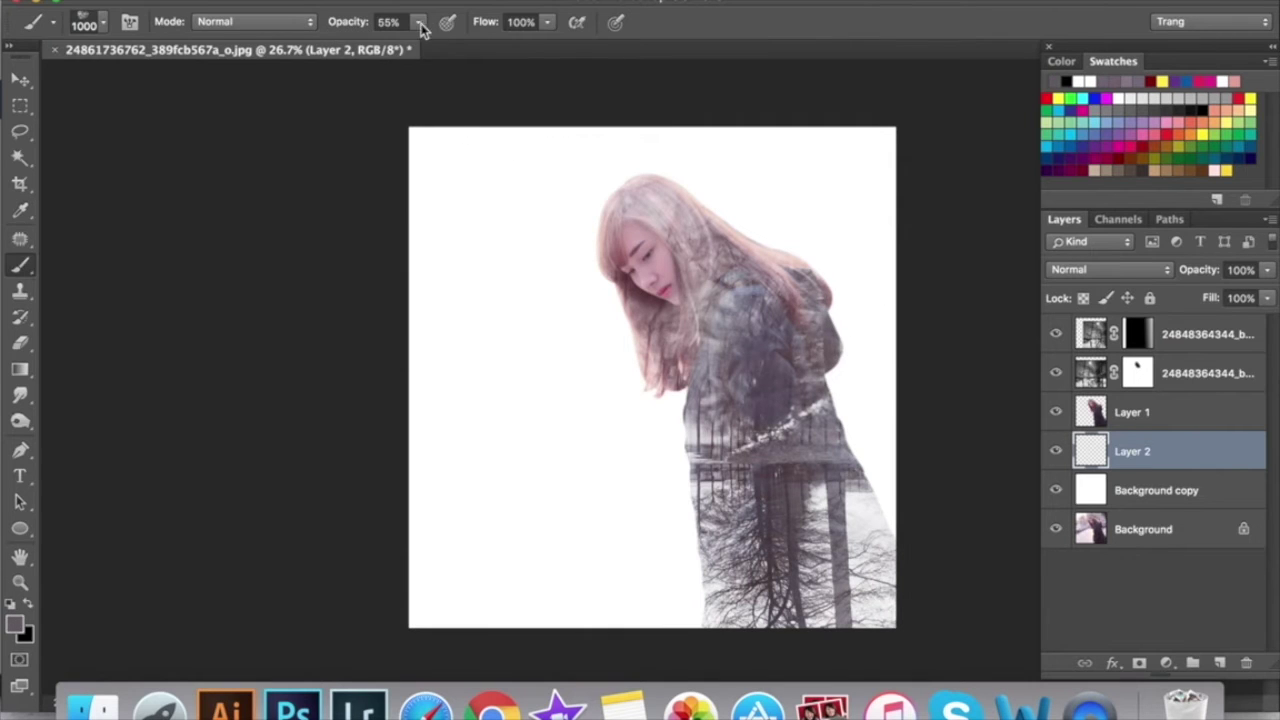
left_click(418, 21)
left_click_drag(420, 45, 465, 45)
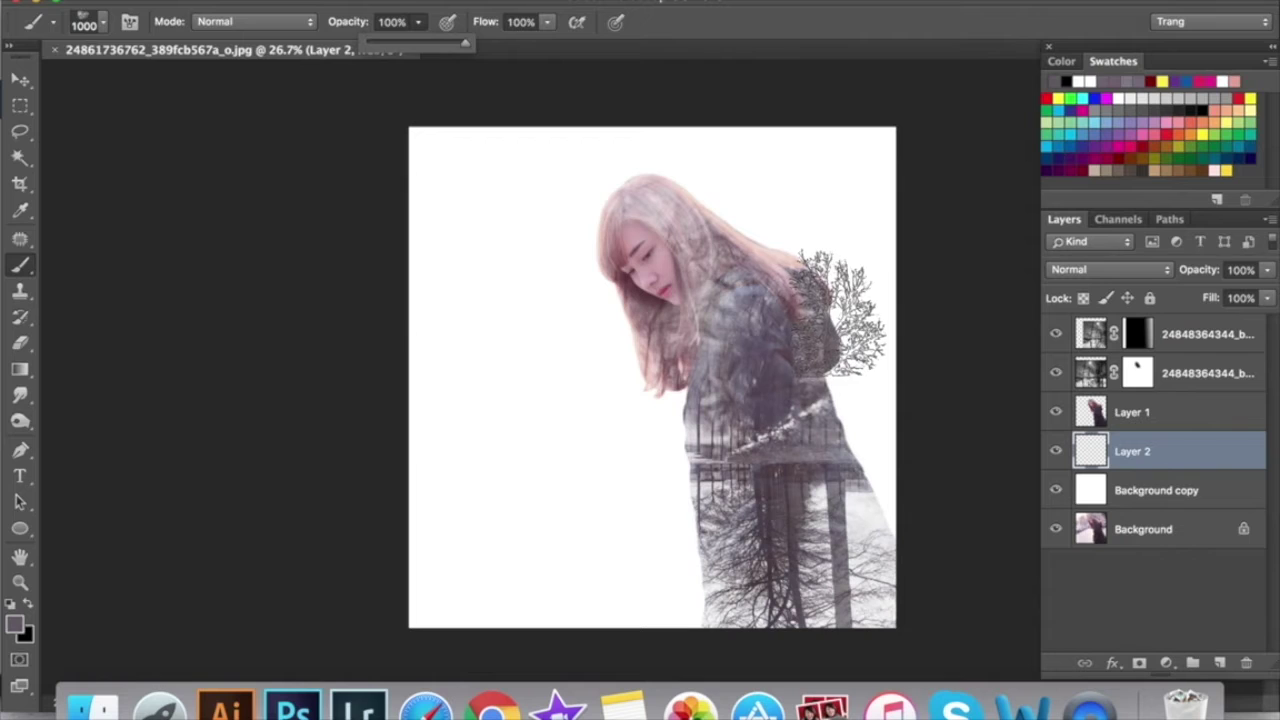
key("bracketright")
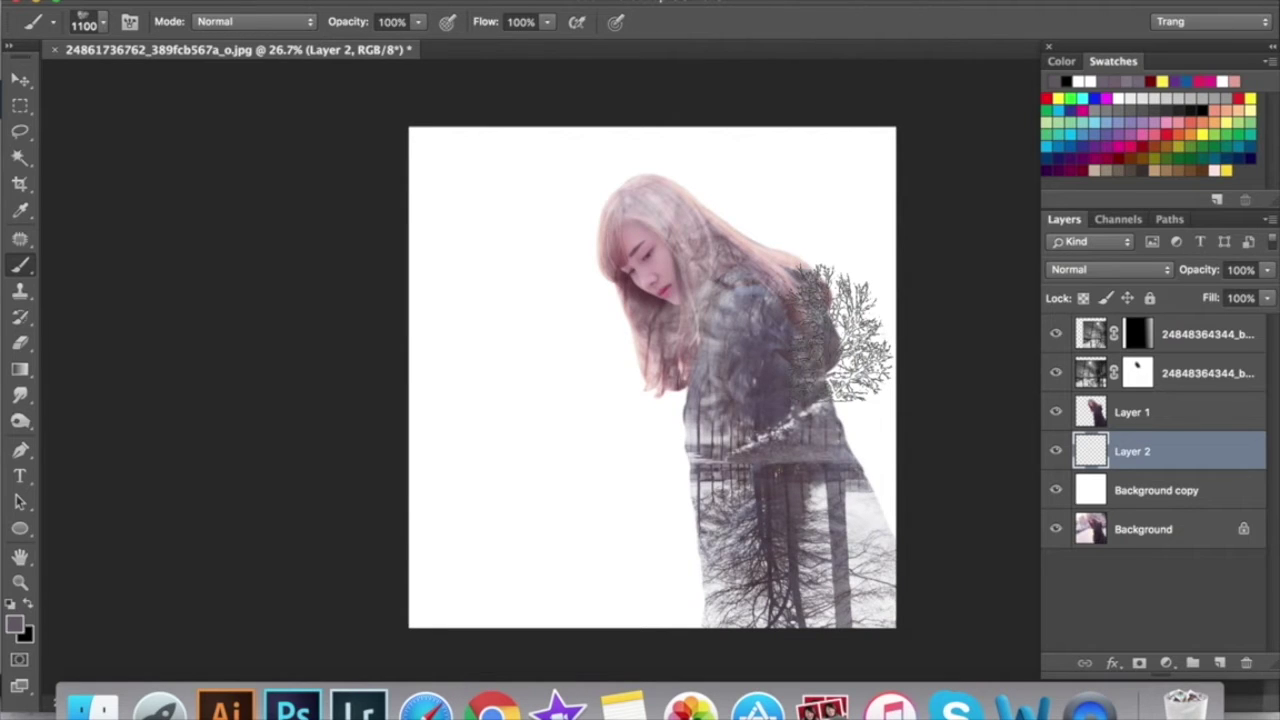
left_click(840, 333)
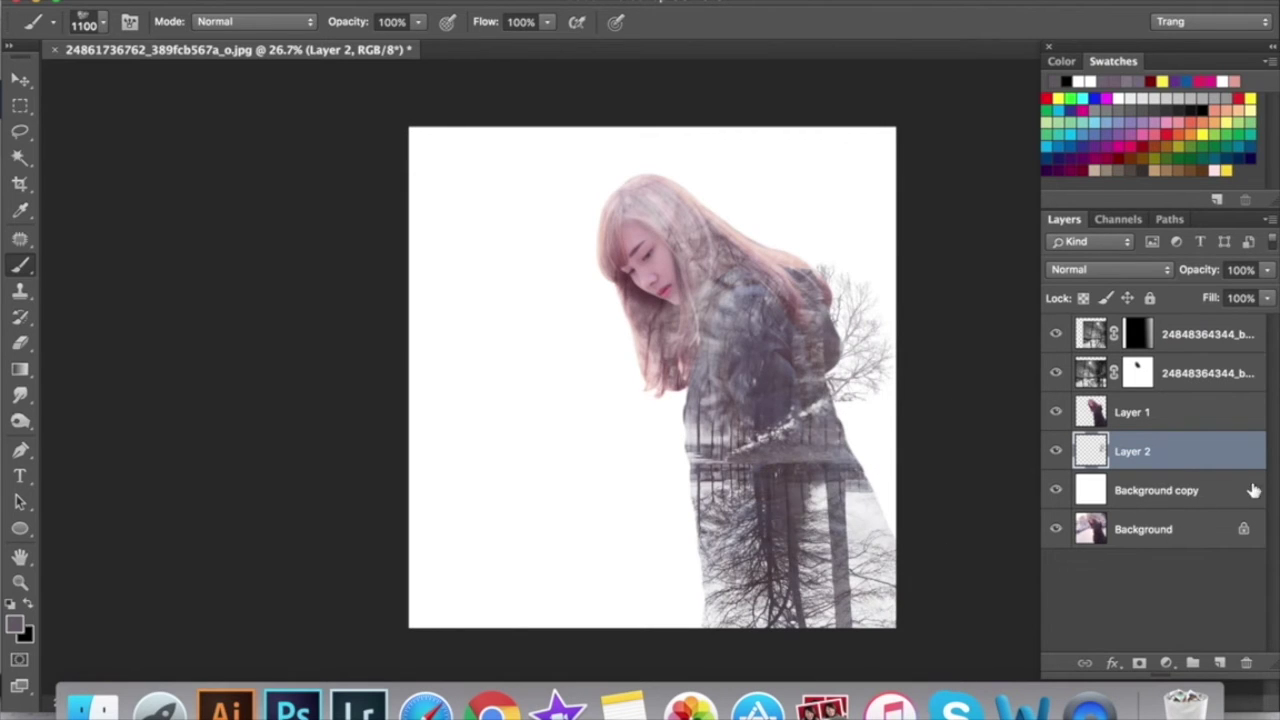
key("v")
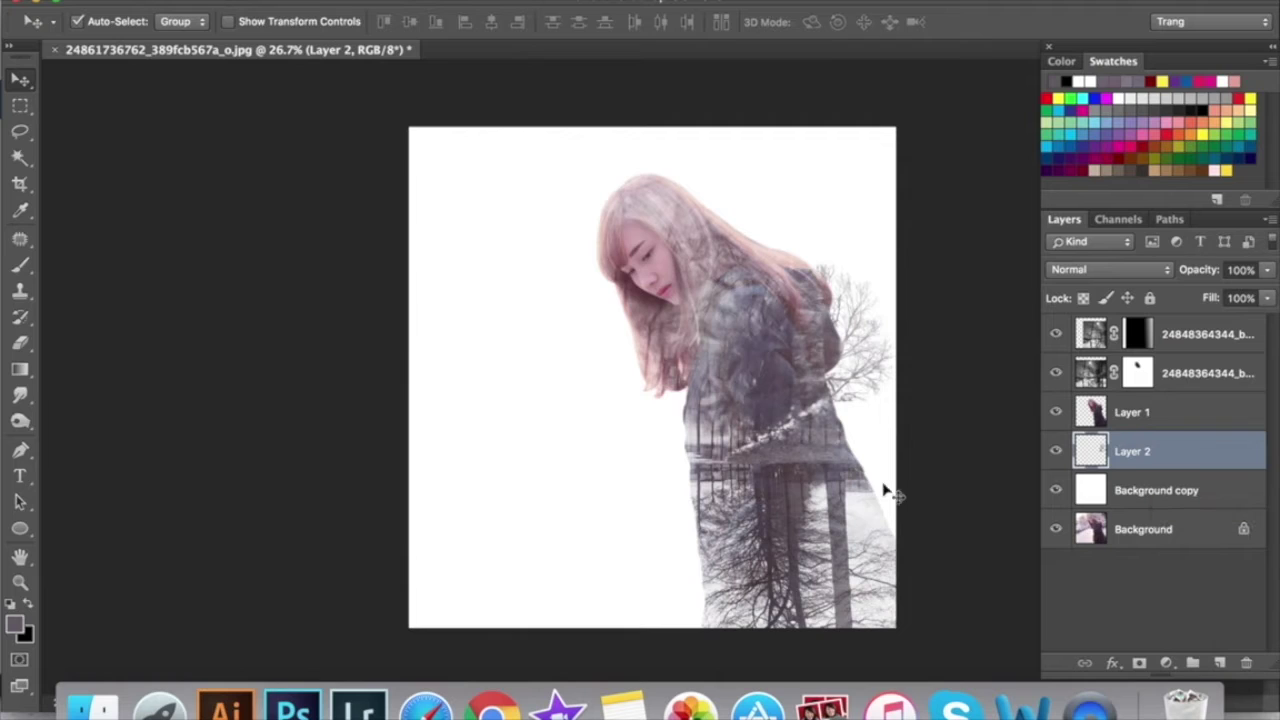
left_click(1162, 497)
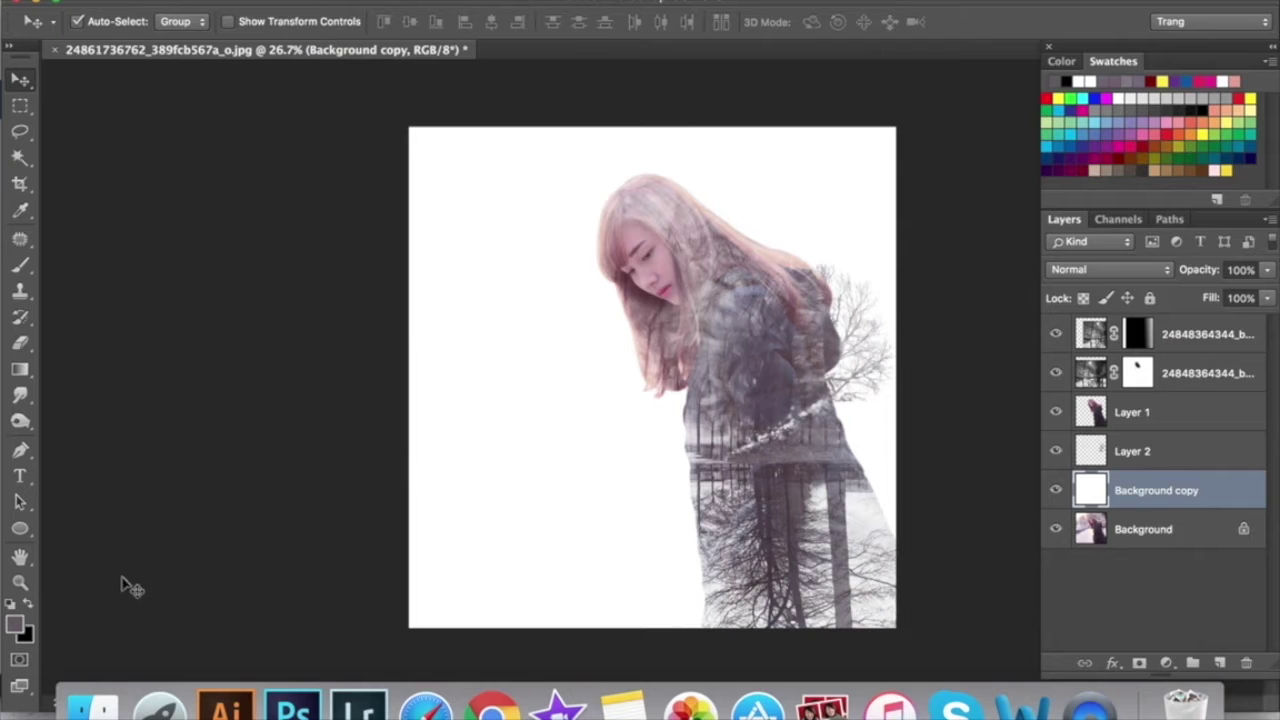
- Place 213.jpg from the ABCD folder into the document and scale it up
left_click(90, 708)
left_click(375, 210)
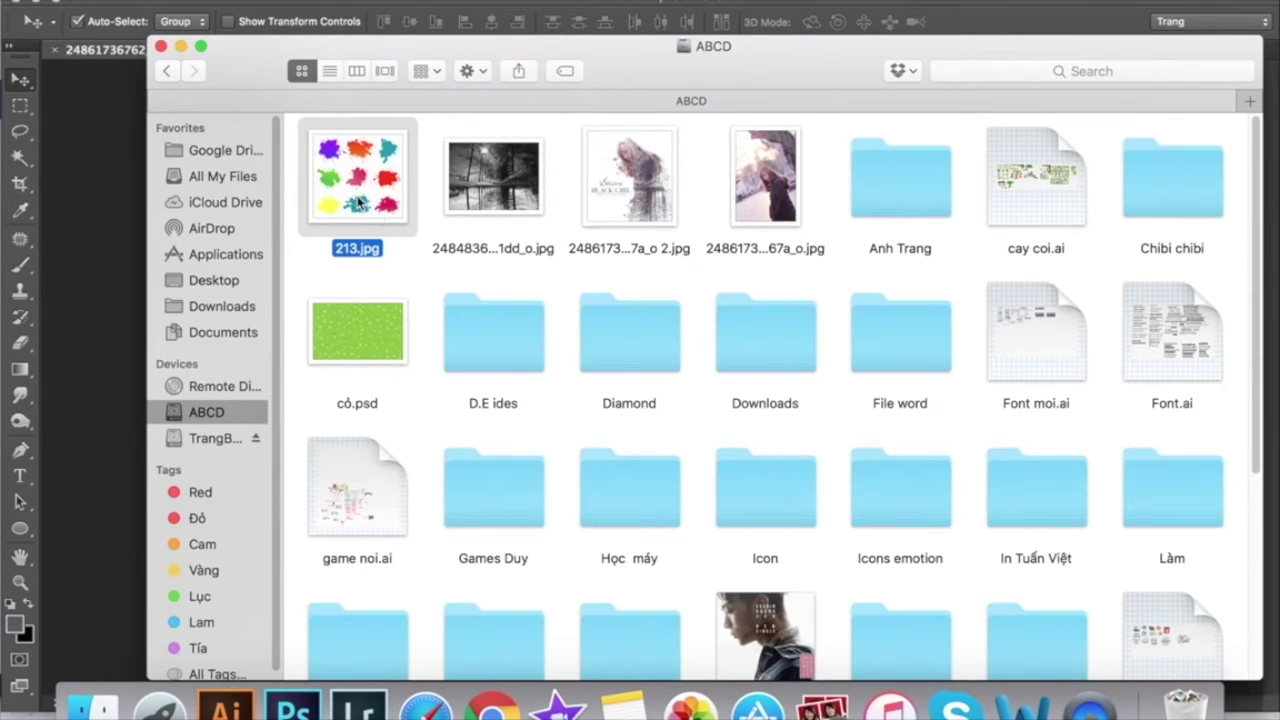
left_click_drag(362, 193, 88, 225)
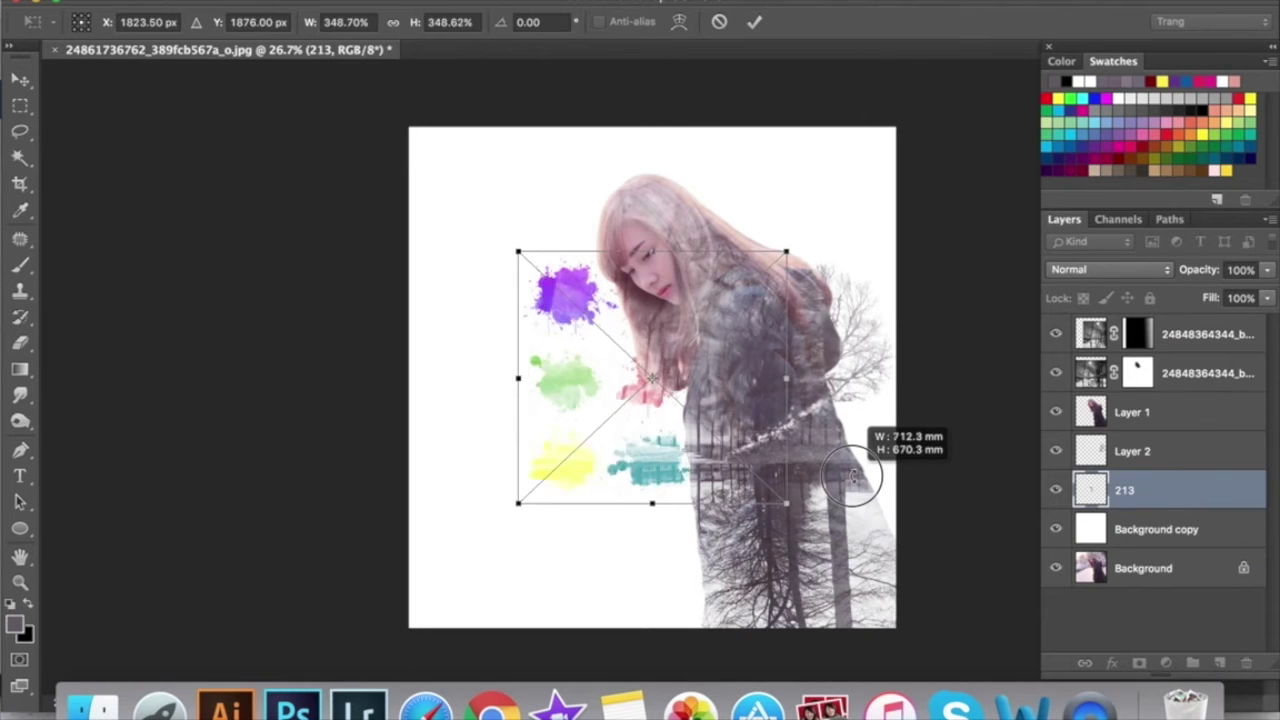
left_click_drag(688, 412, 857, 457)
key("Return")
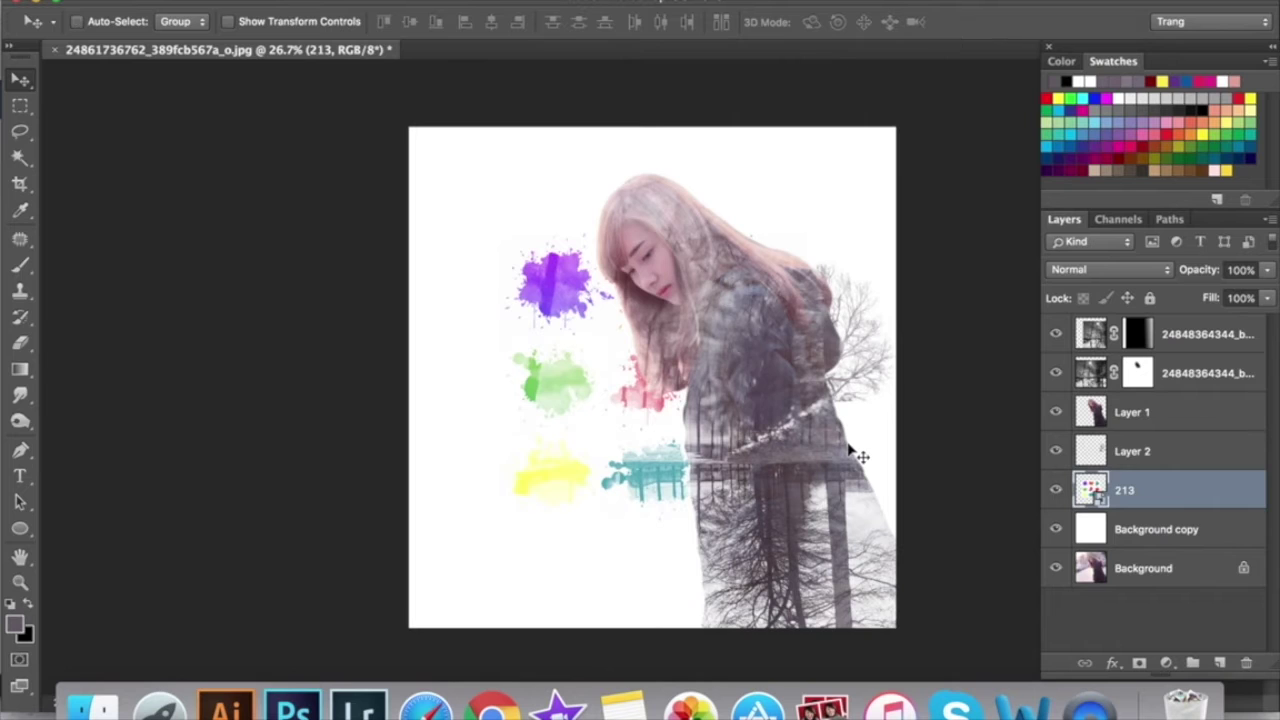
- Move layer 213 to the top of the stack and rasterize it
key("ctrl+shift+bracketright")
left_click_drag(543, 292, 520, 288)
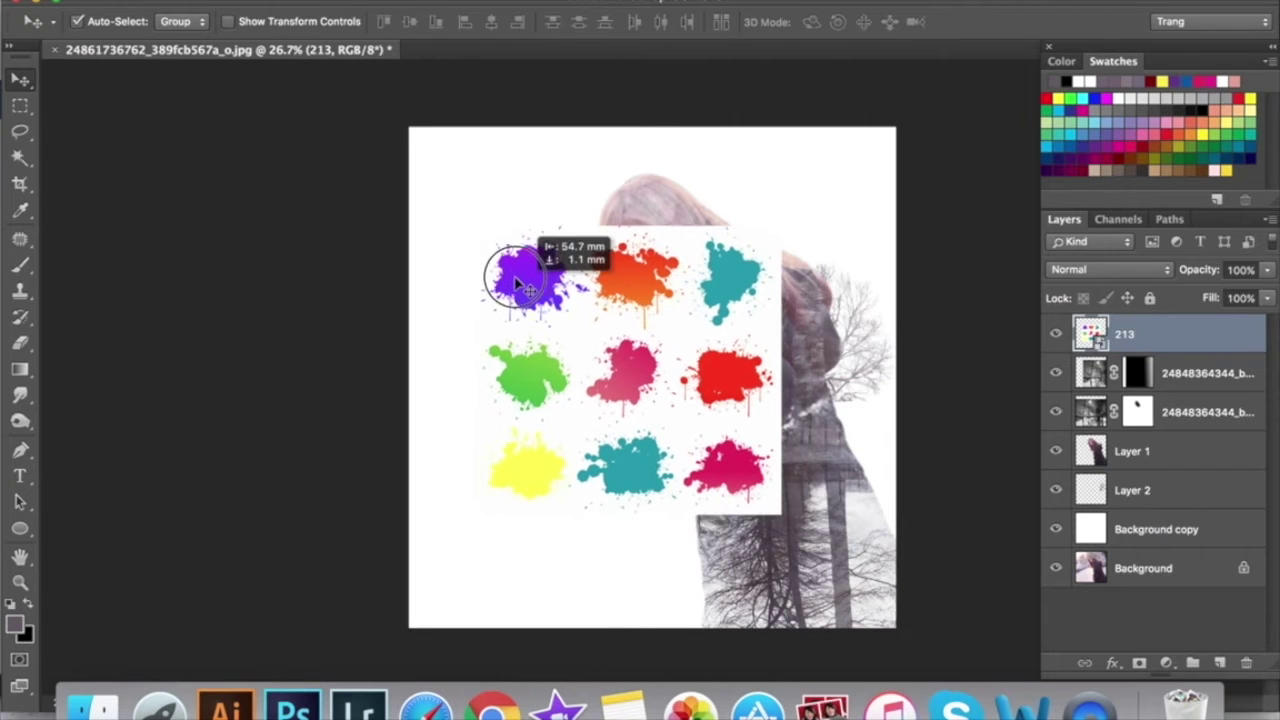
scroll(640, 370, "up", 3)
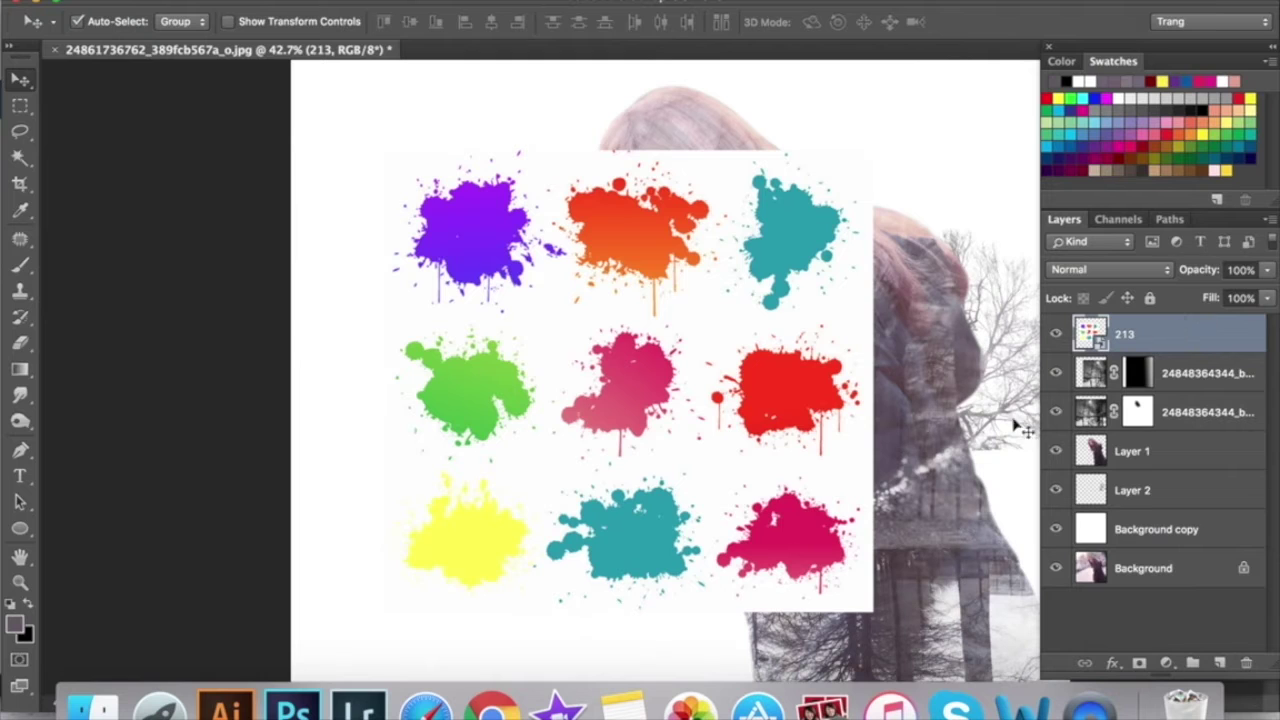
right_click(1104, 342)
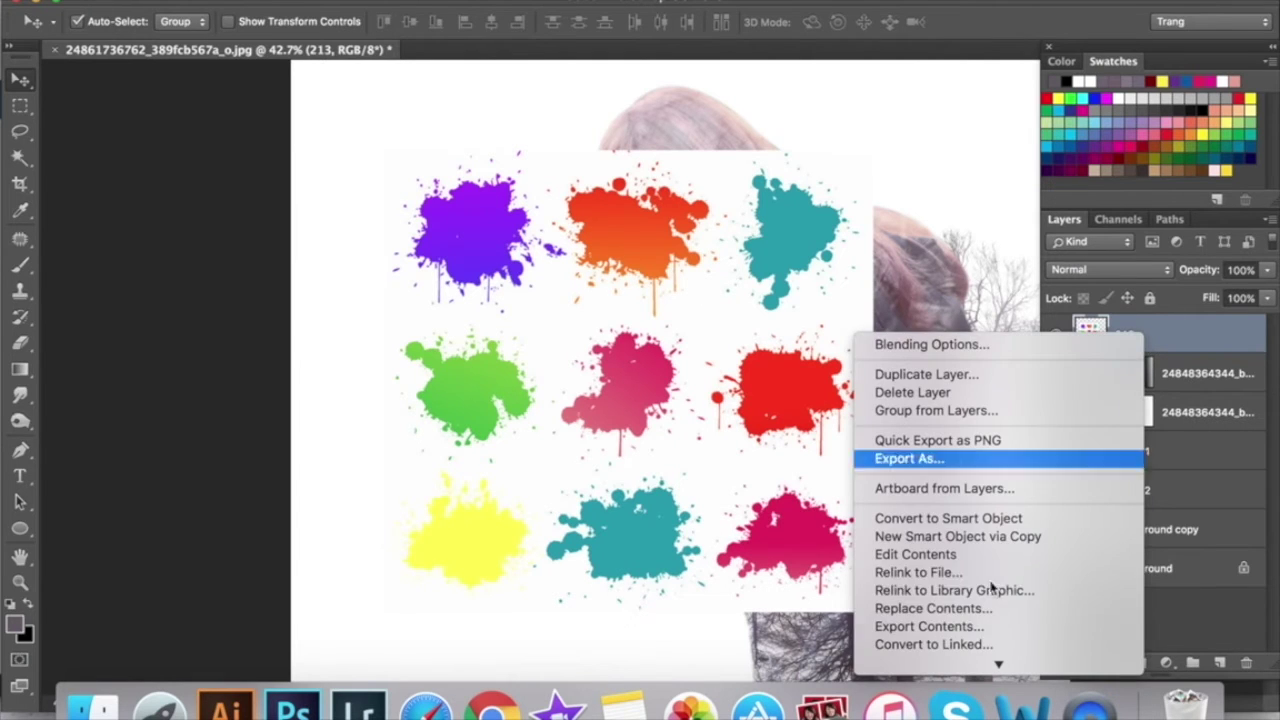
left_click(960, 550)
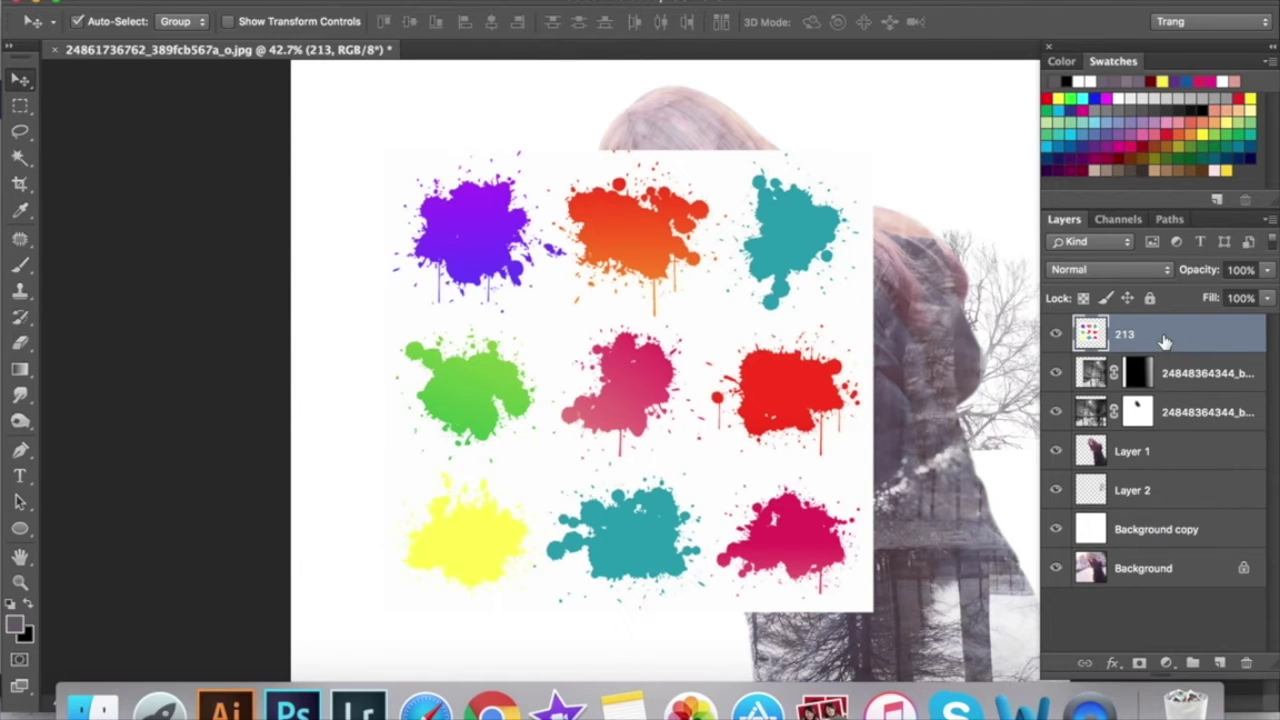
- Desaturate the splatters and apply Levels with inputs 123 / 1.00 / 212
key("super+shift+u")
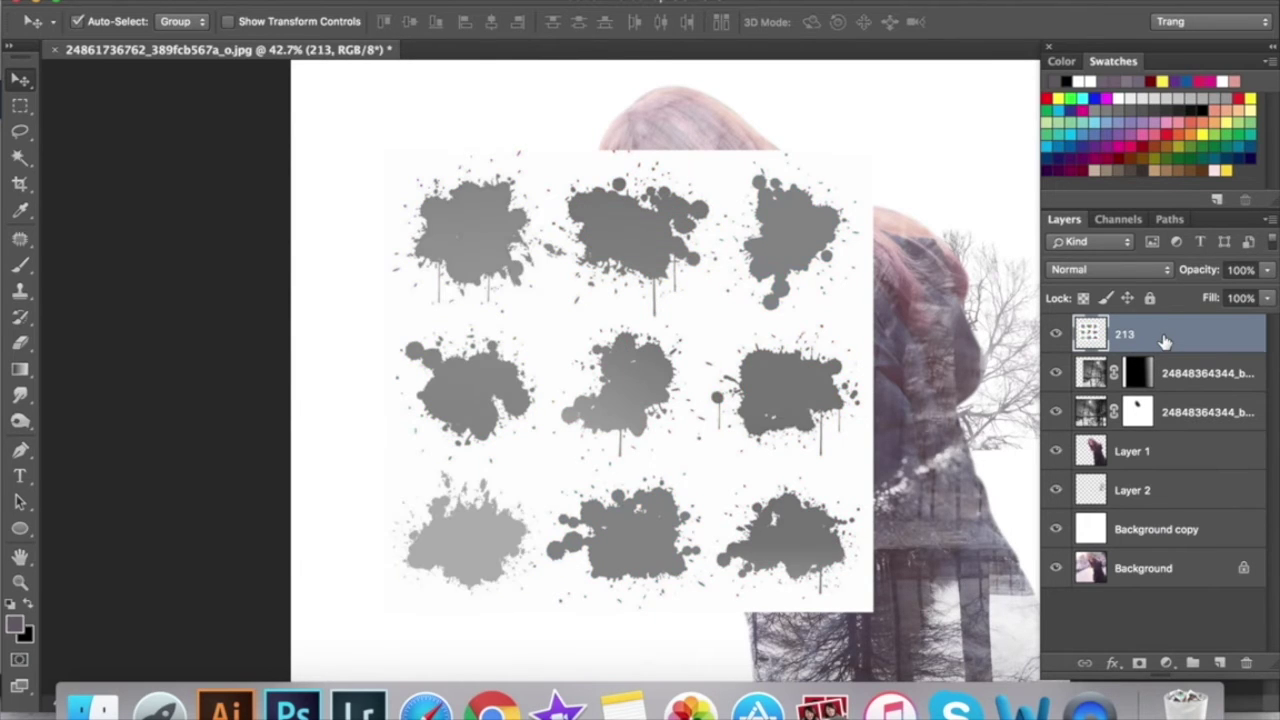
key("super+l")
left_click_drag(884, 306, 988, 303)
left_click_drag(1138, 304, 1094, 304)
left_click_drag(1006, 307, 1006, 304)
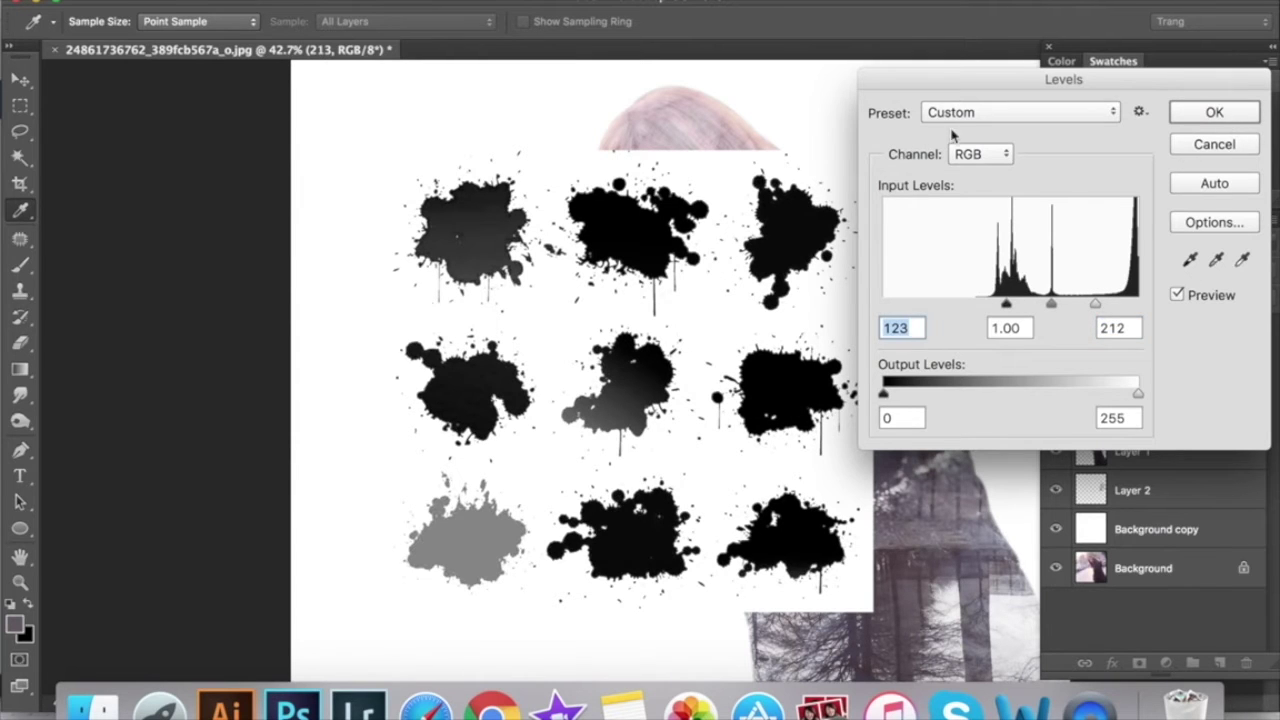
key("Return")
- Shift the splatter sheet left and zoom in on the upper splatters
key("v")
left_click_drag(657, 291, 630, 286)
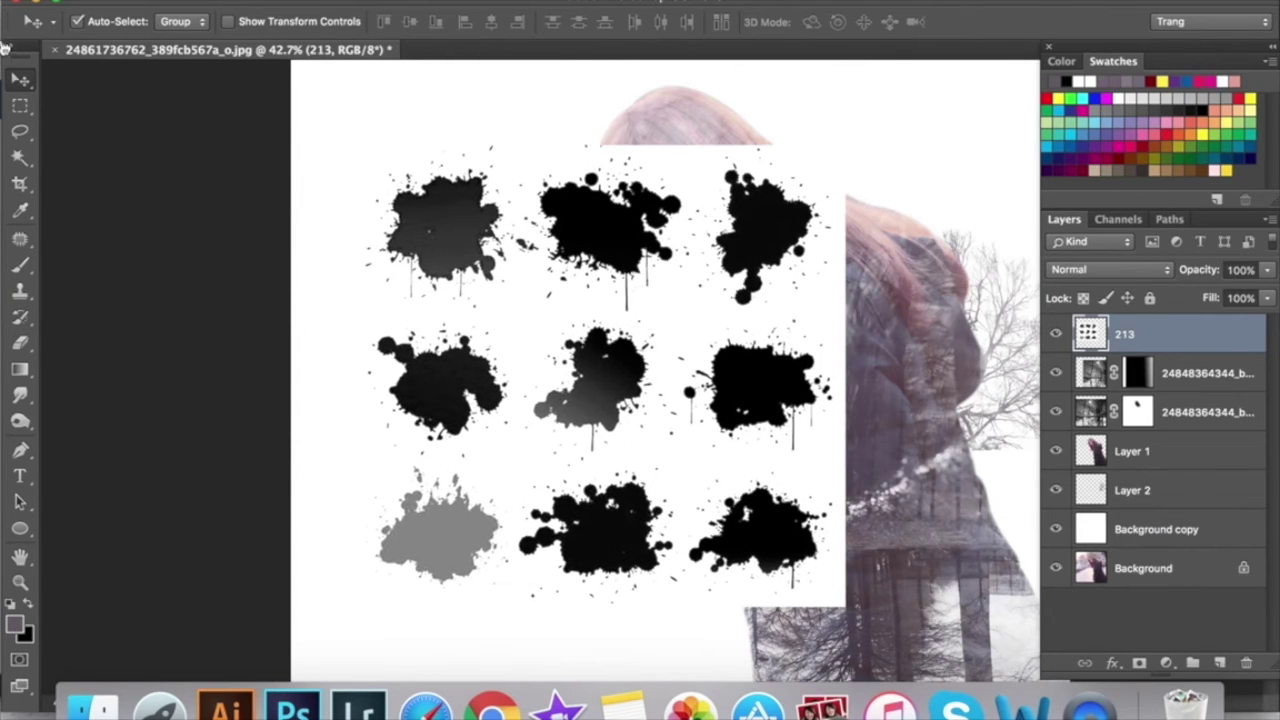
left_click(20, 104)
scroll(718, 344, "up", 3)
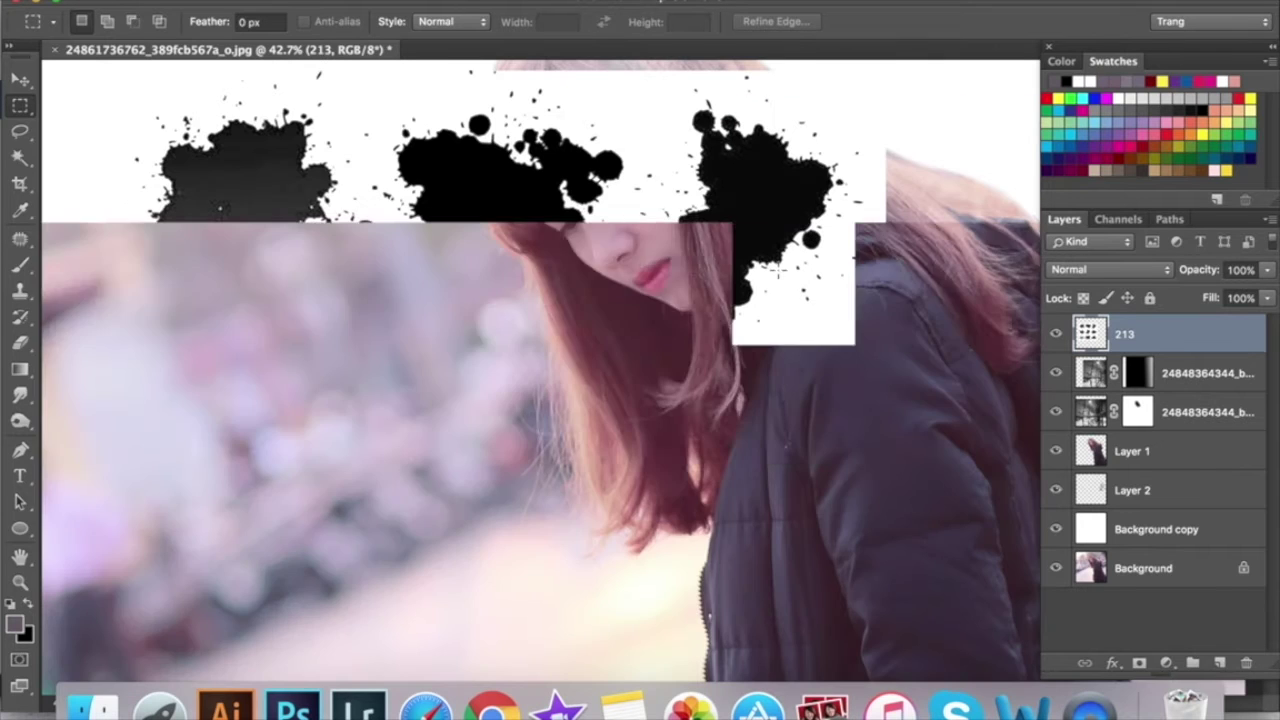
left_click_drag(718, 344, 726, 370)
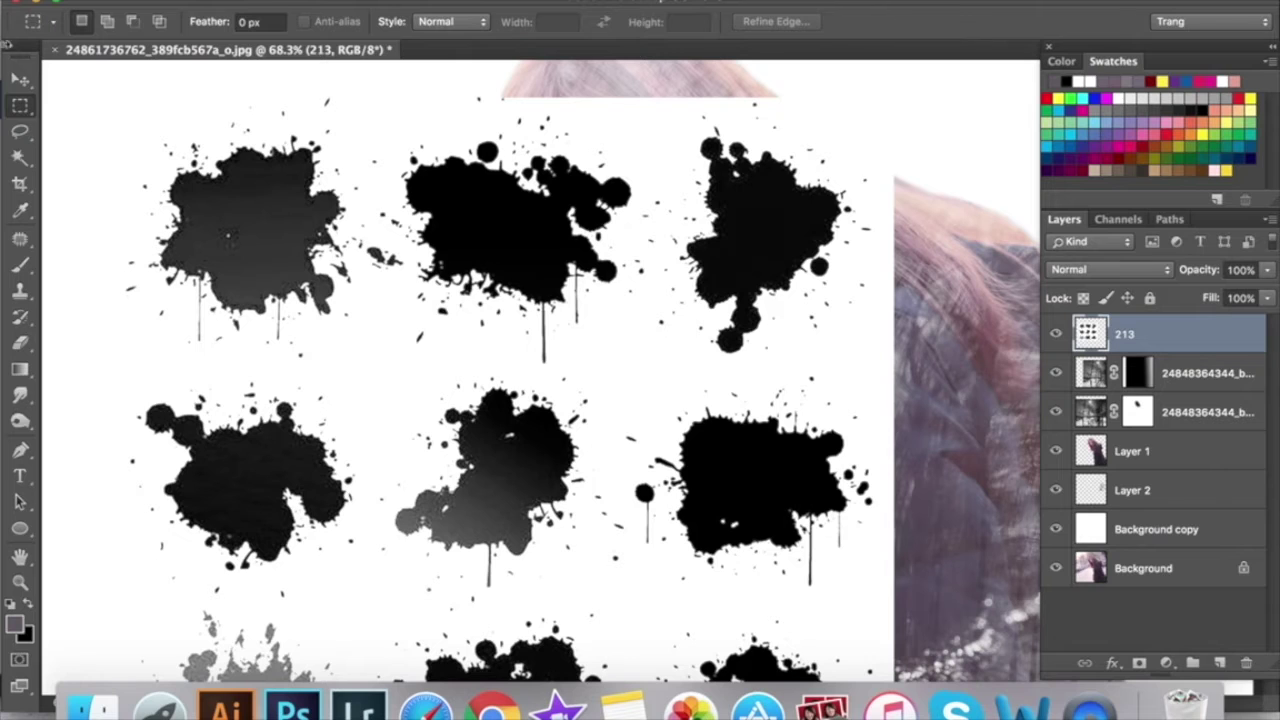
left_click(20, 131)
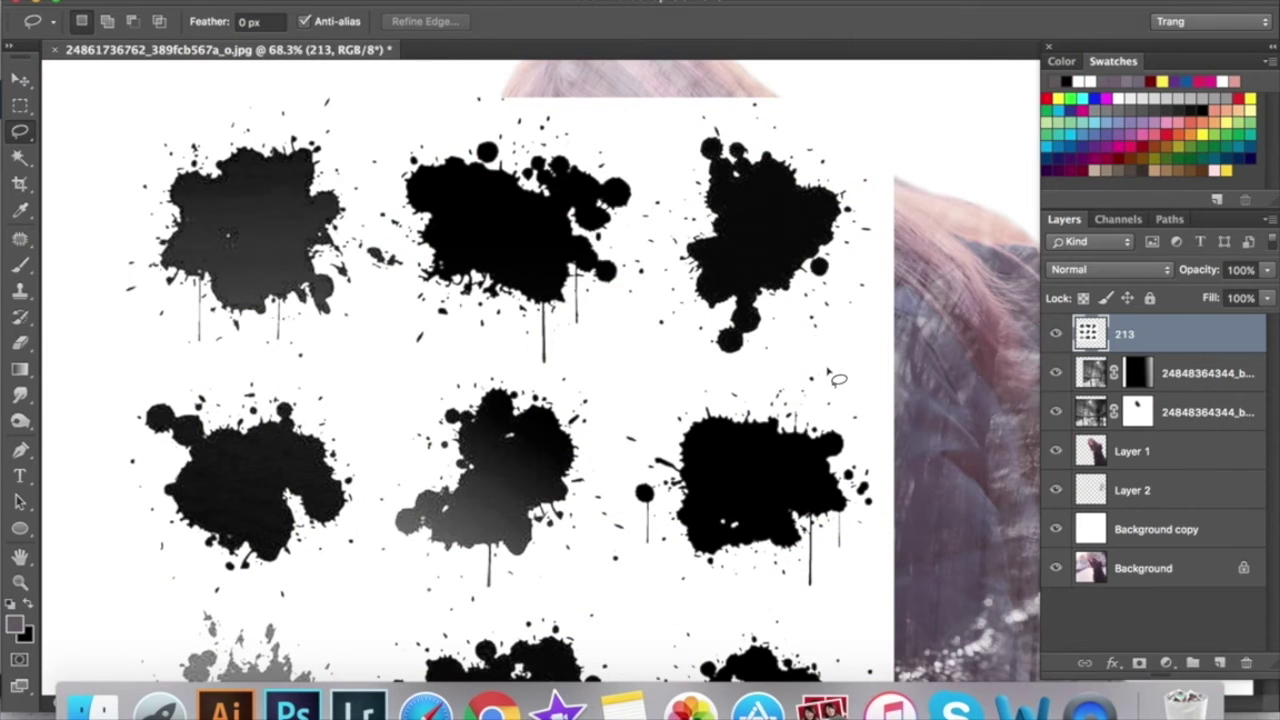
- Lasso the middle-right splatter onto Layer 3, hide layer 213, and move it up-left
mouse_move(828, 368)
left_mouse_down()
mouse_move(603, 485)
mouse_move(643, 551)
mouse_move(714, 608)
mouse_move(834, 608)
mouse_move(871, 529)
mouse_move(875, 400)
left_mouse_up()
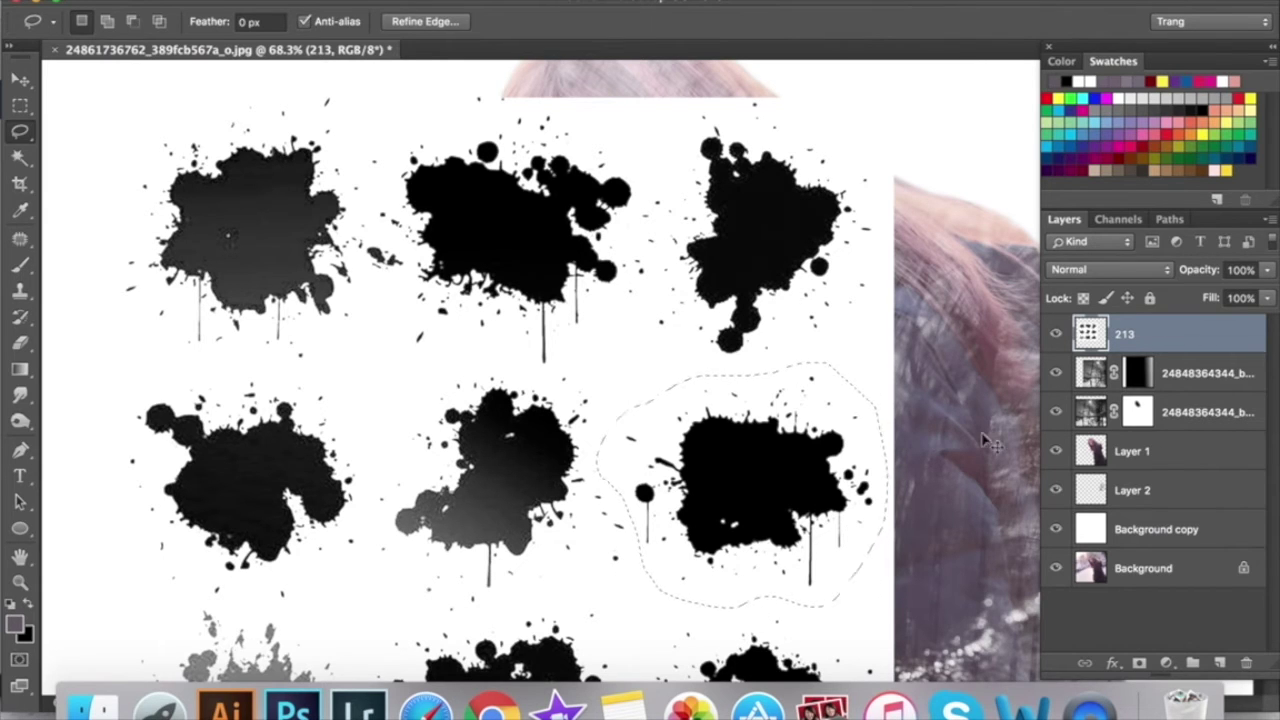
key("ctrl+j")
left_click(1056, 373)
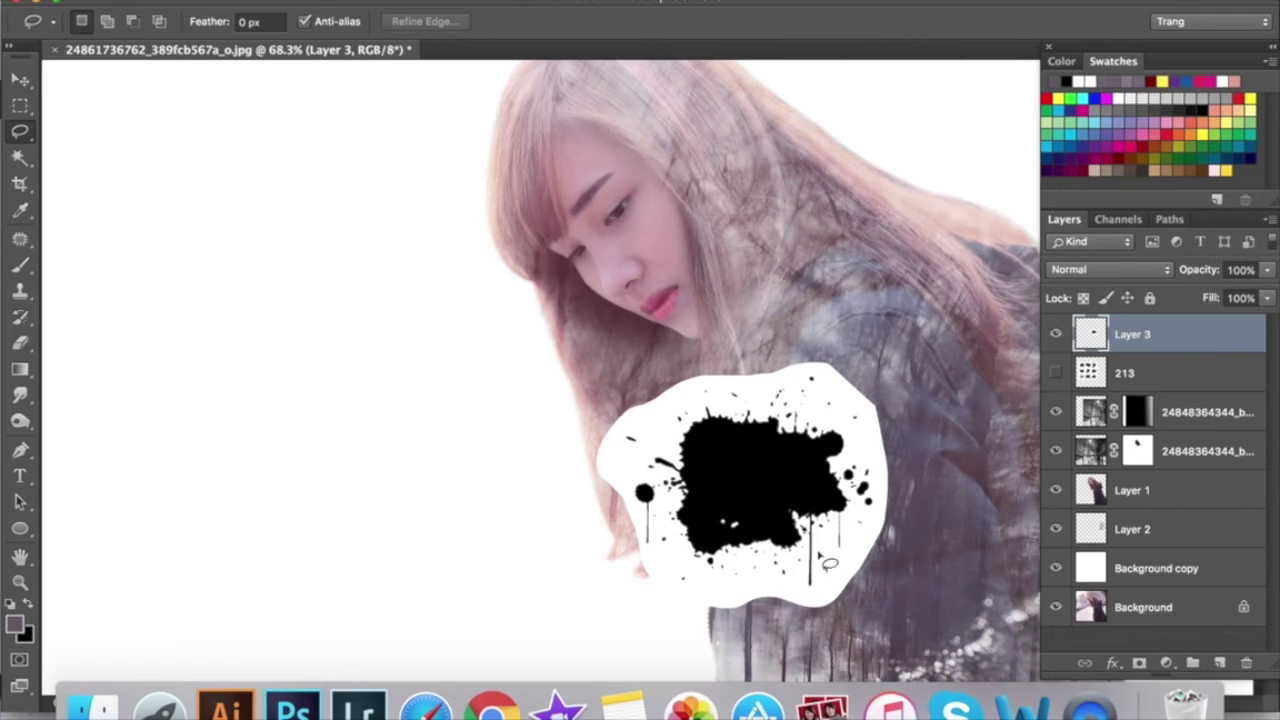
key("v")
mouse_move(752, 480)
left_mouse_down()
mouse_move(500, 373)
mouse_move(278, 341)
left_mouse_up()
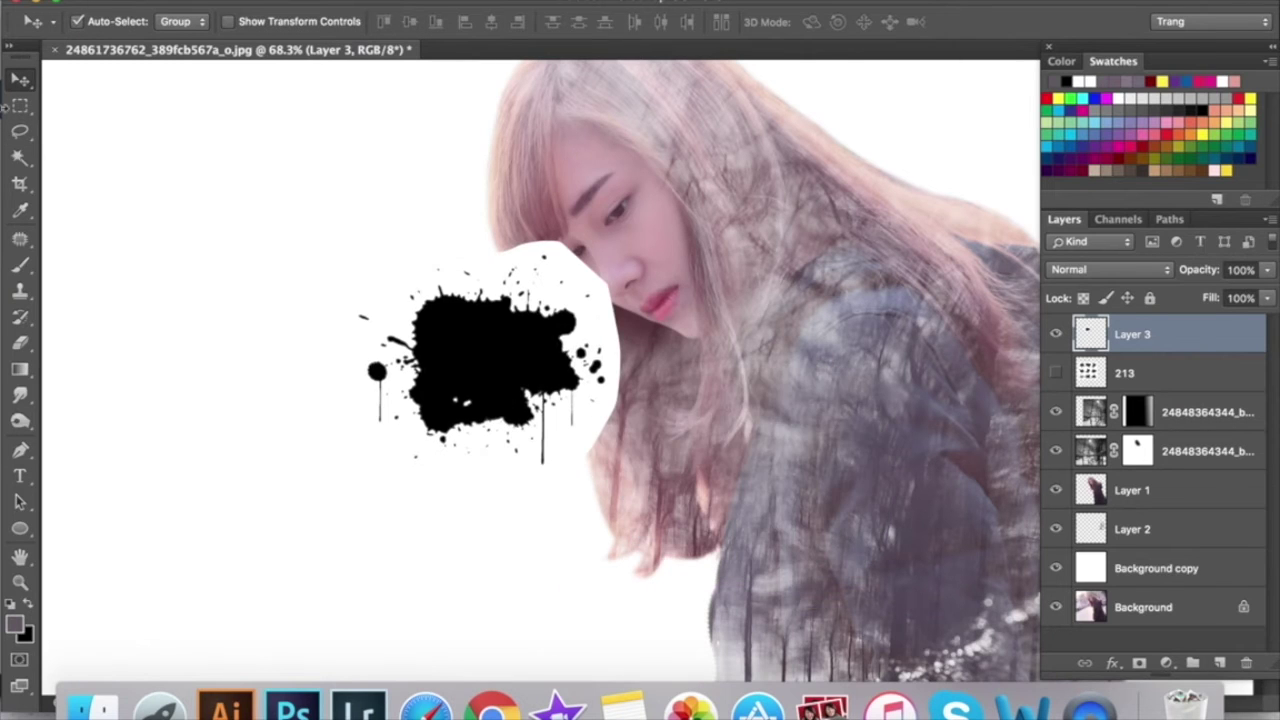
- Move the splatter over the chin and select its black area with Magic Wand and Similar
left_click_drag(445, 341, 712, 345)
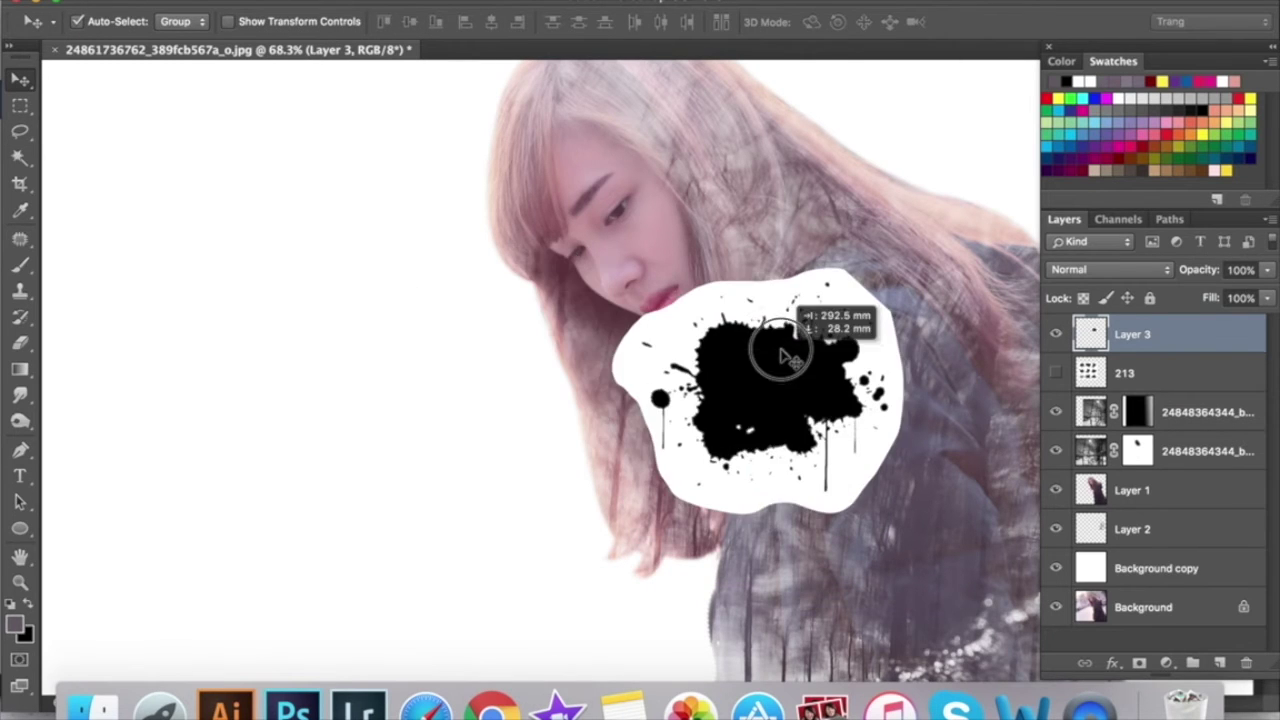
left_click(21, 160)
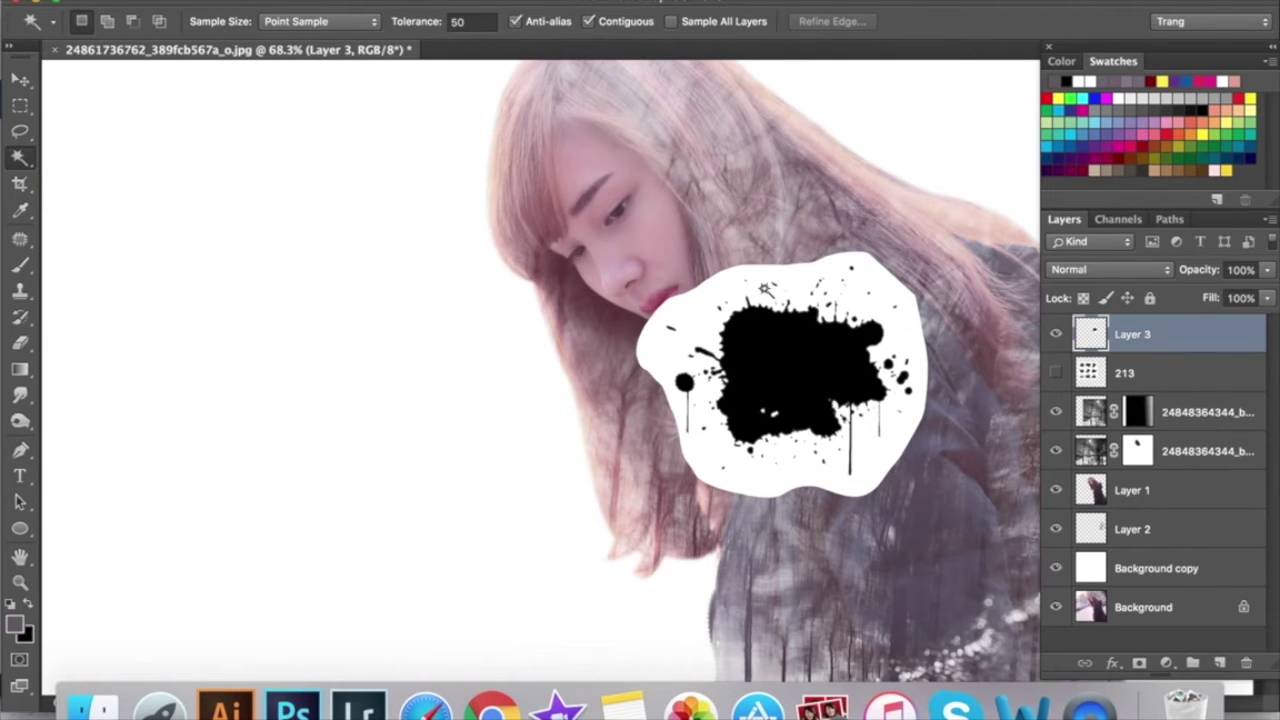
left_click(765, 288)
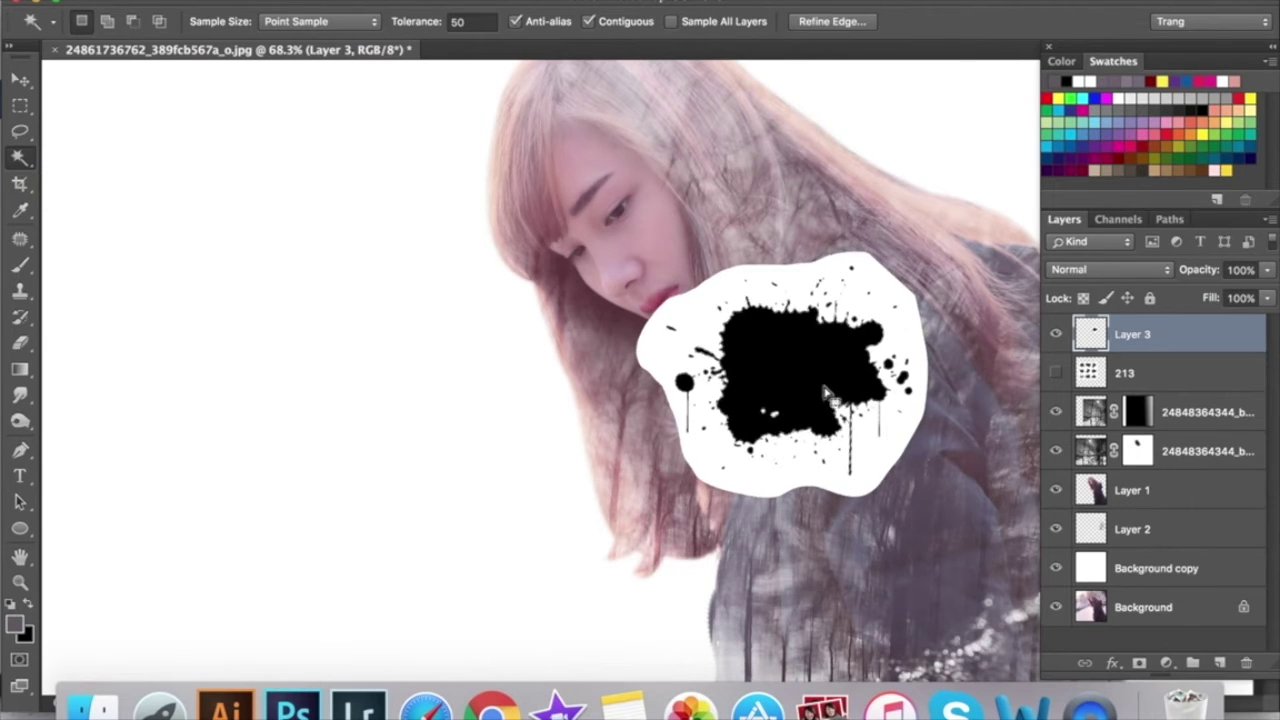
left_click(782, 356)
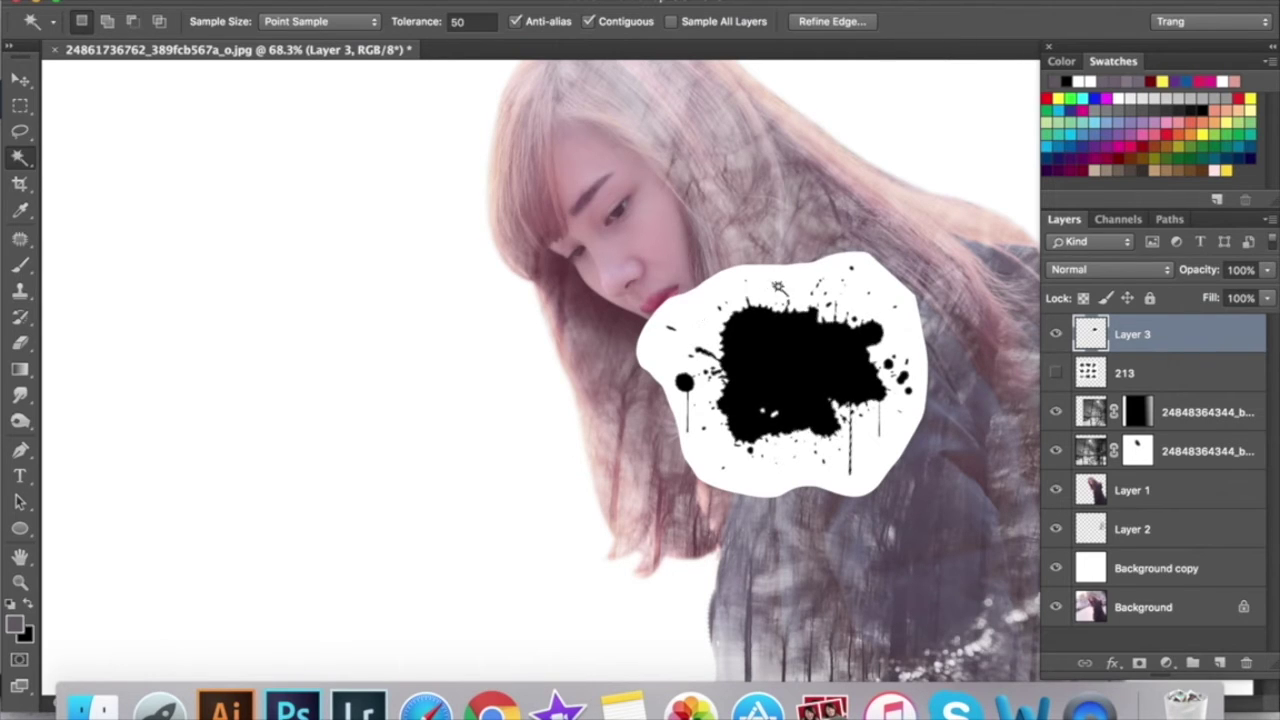
right_click(800, 347)
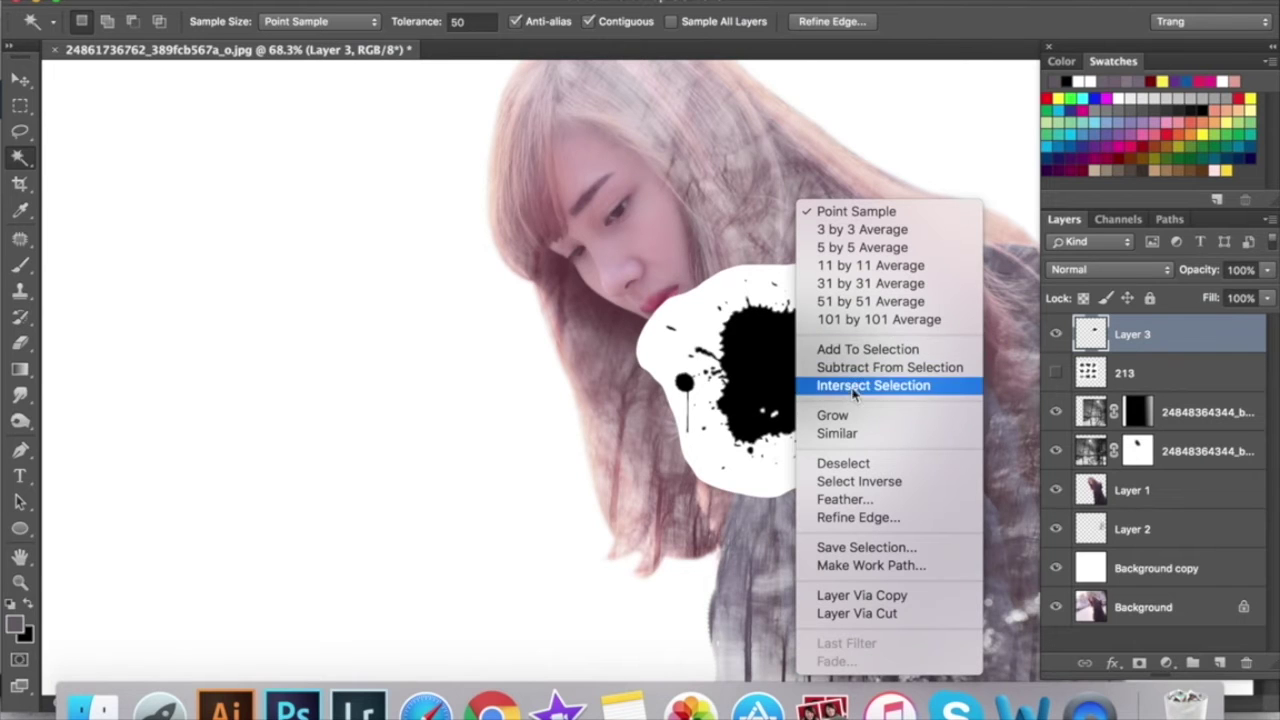
left_click(862, 433)
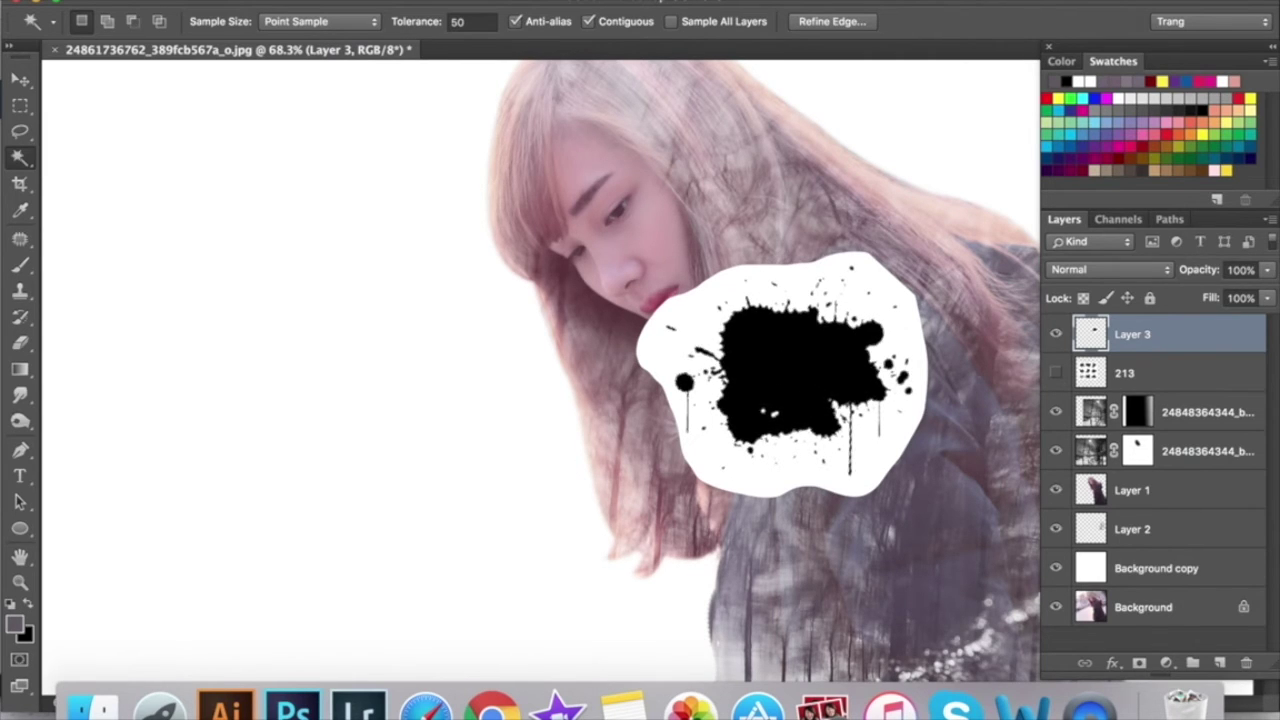
- Define the selected splatter as a brush preset named 'giọt mực'
left_click(230, 2)
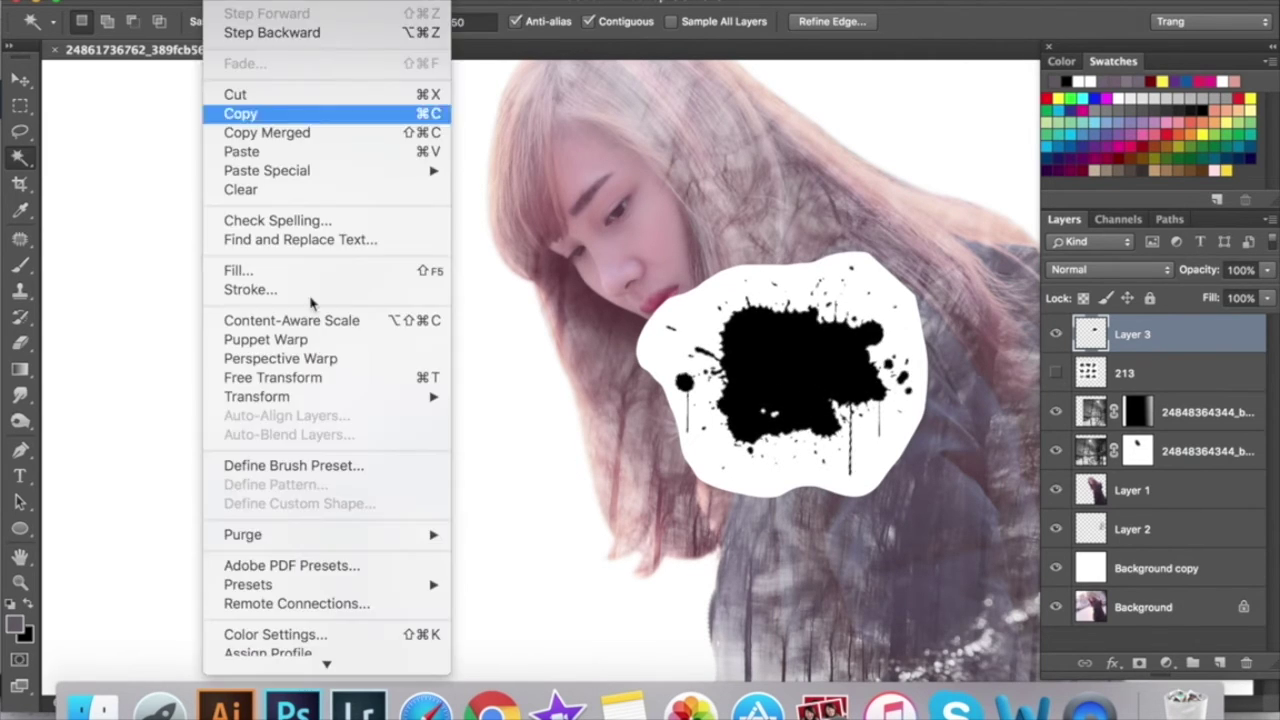
left_click(300, 467)
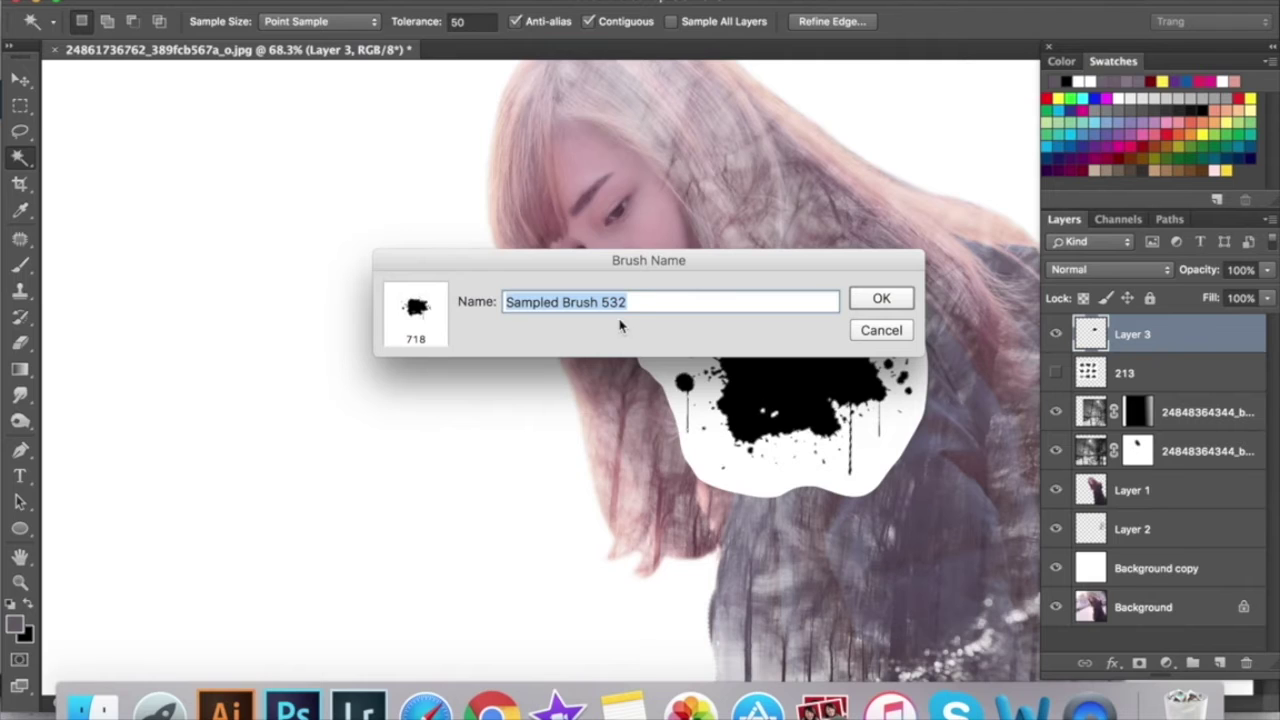
type("gio")
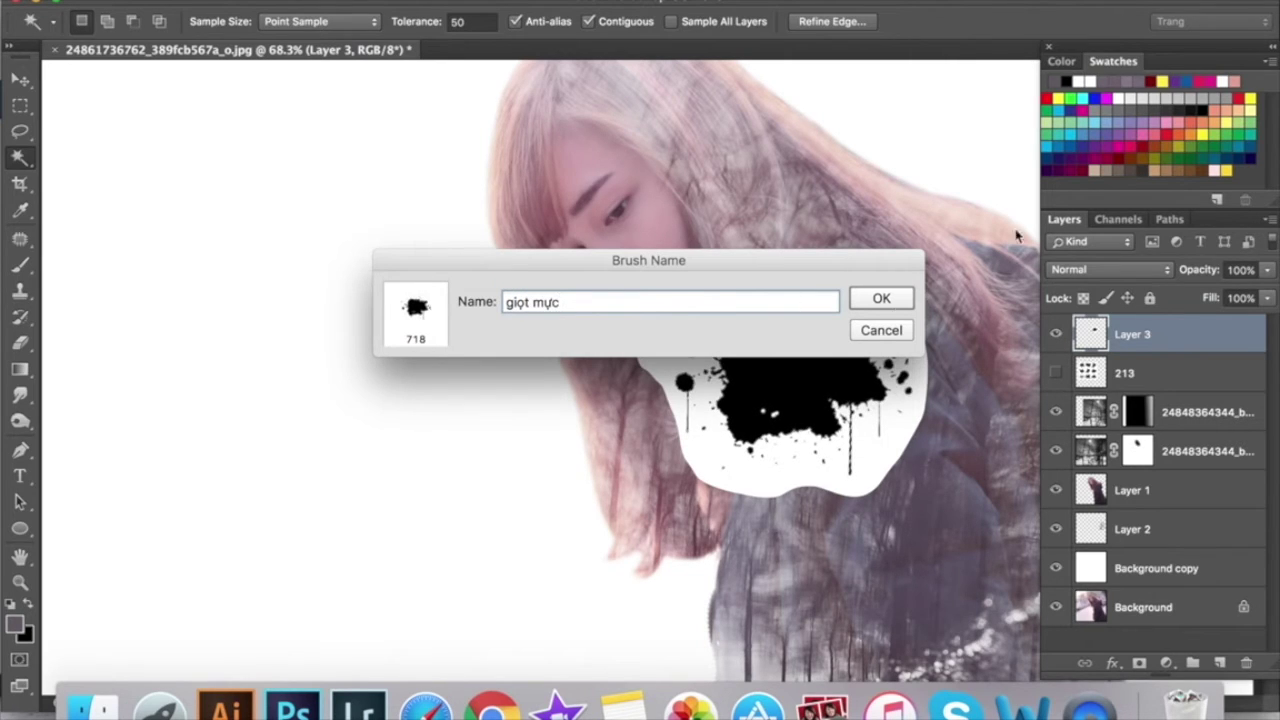
key("Return")
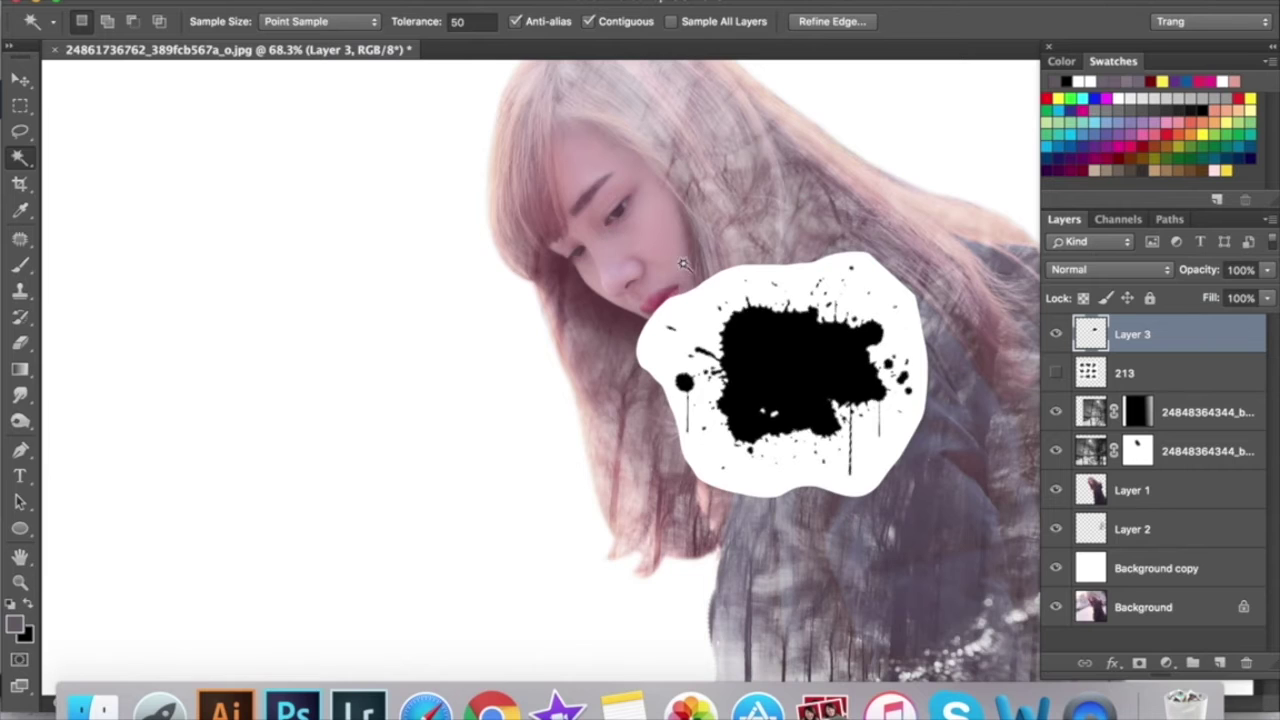
key("v")
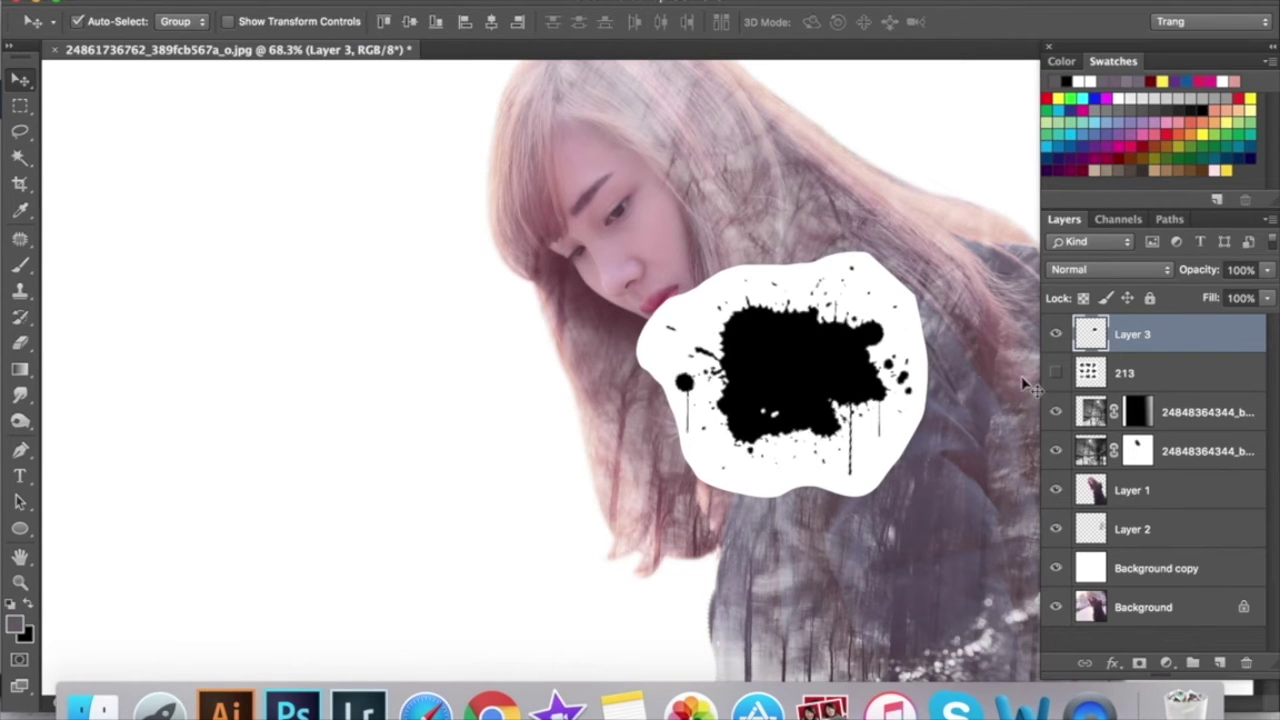
- Hide Layer 3 and 213, choose the new splatter brush, and add a layer above Layer 2
left_click_drag(1056, 334, 1056, 372)
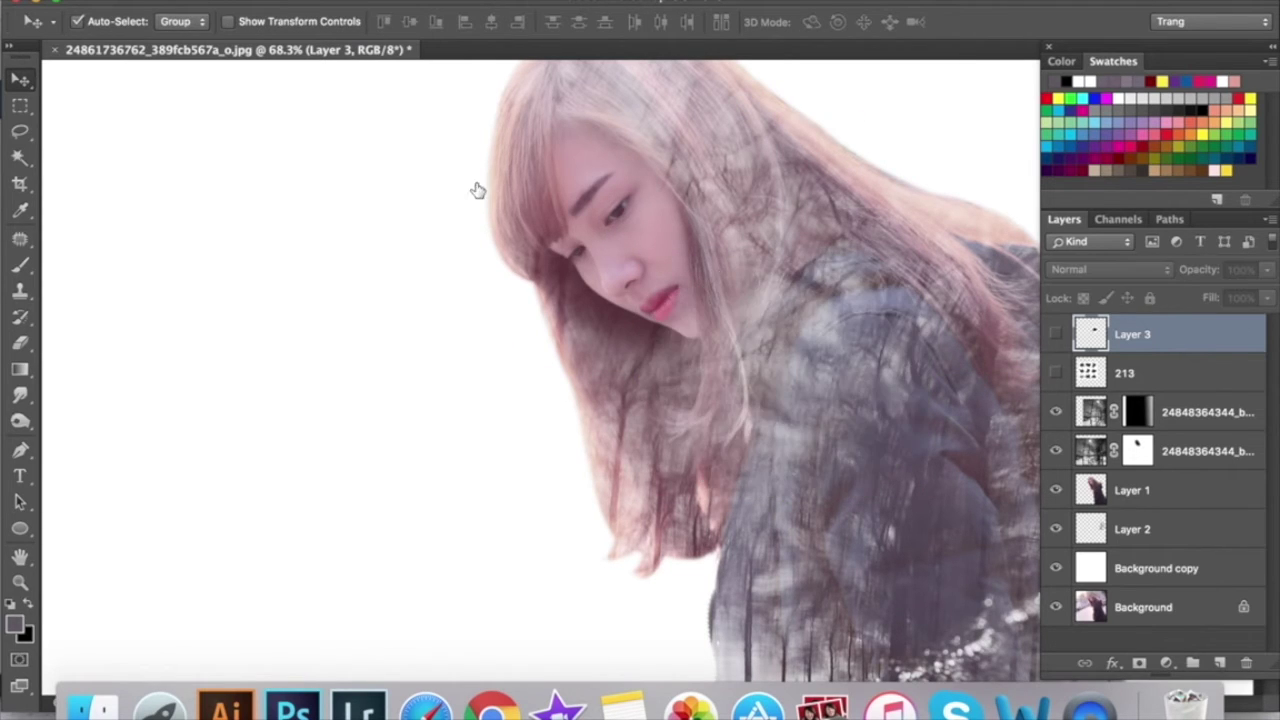
key("b")
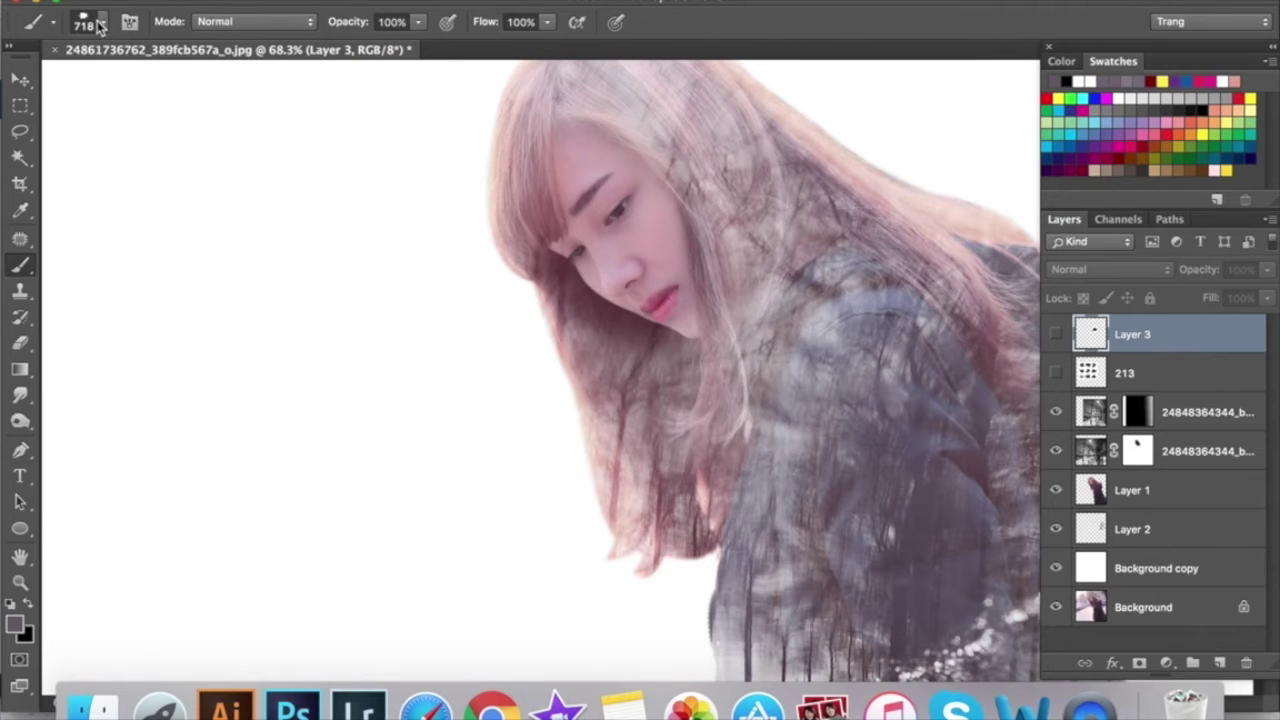
left_click(99, 24)
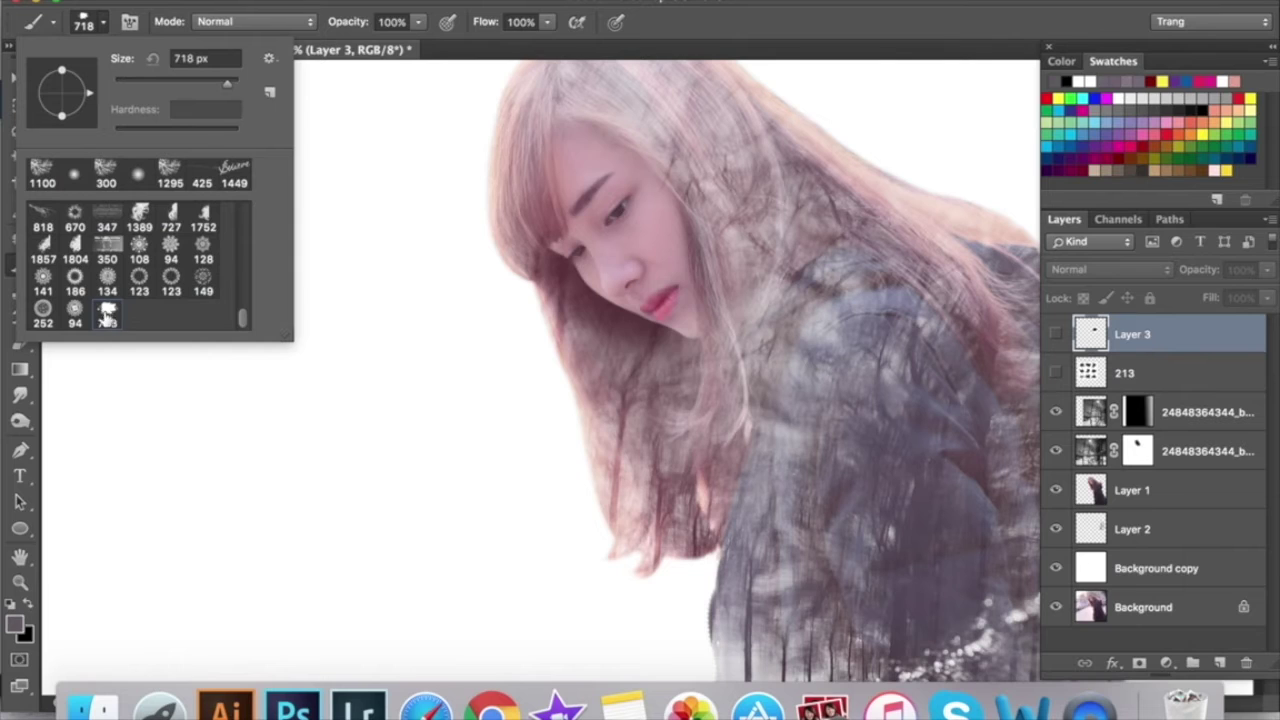
left_click(1146, 570)
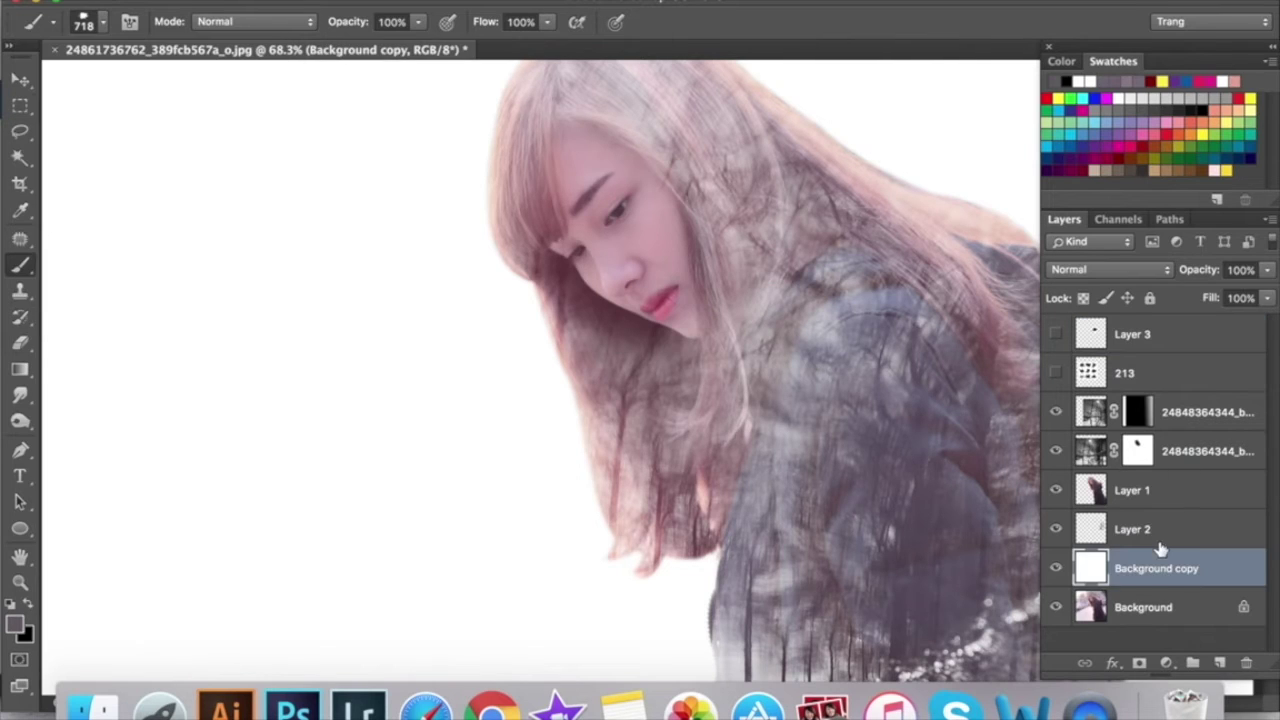
left_click(1140, 532)
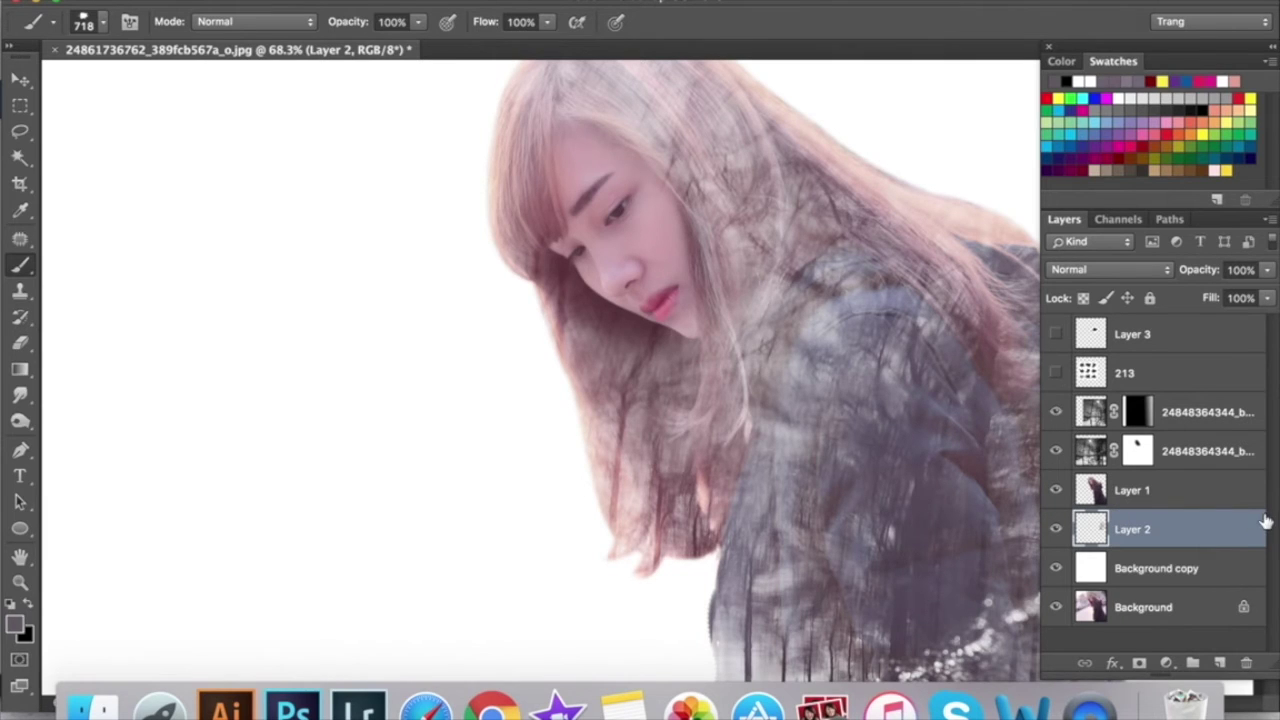
key("ctrl+shift+alt+n")
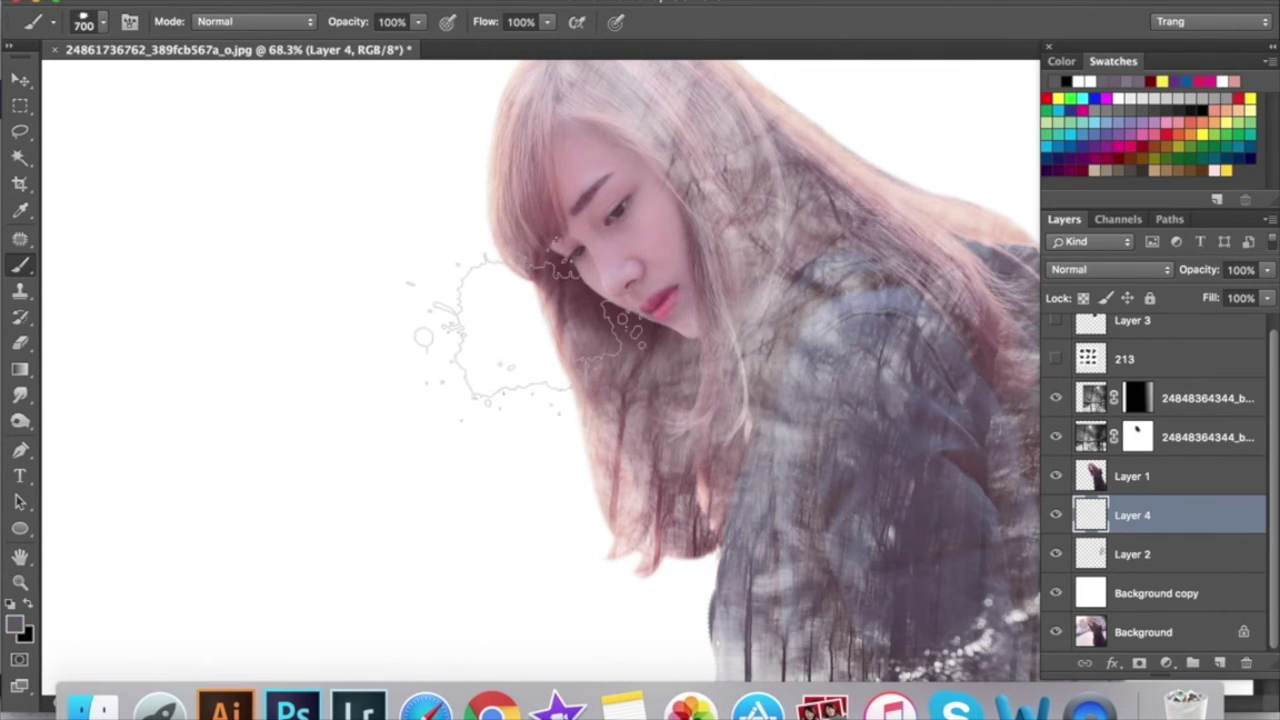
- Stamp a large pink splatter, sampled from the hair, left of the face and show 213
key("i")
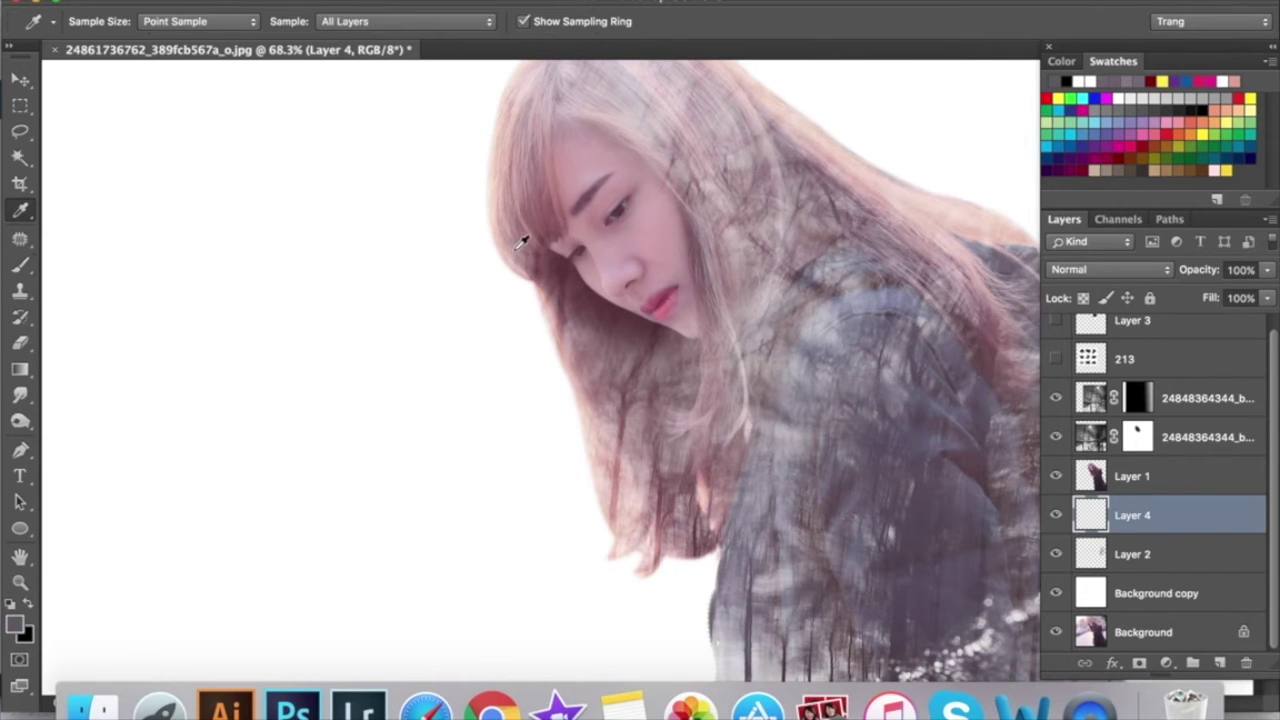
left_click(529, 232)
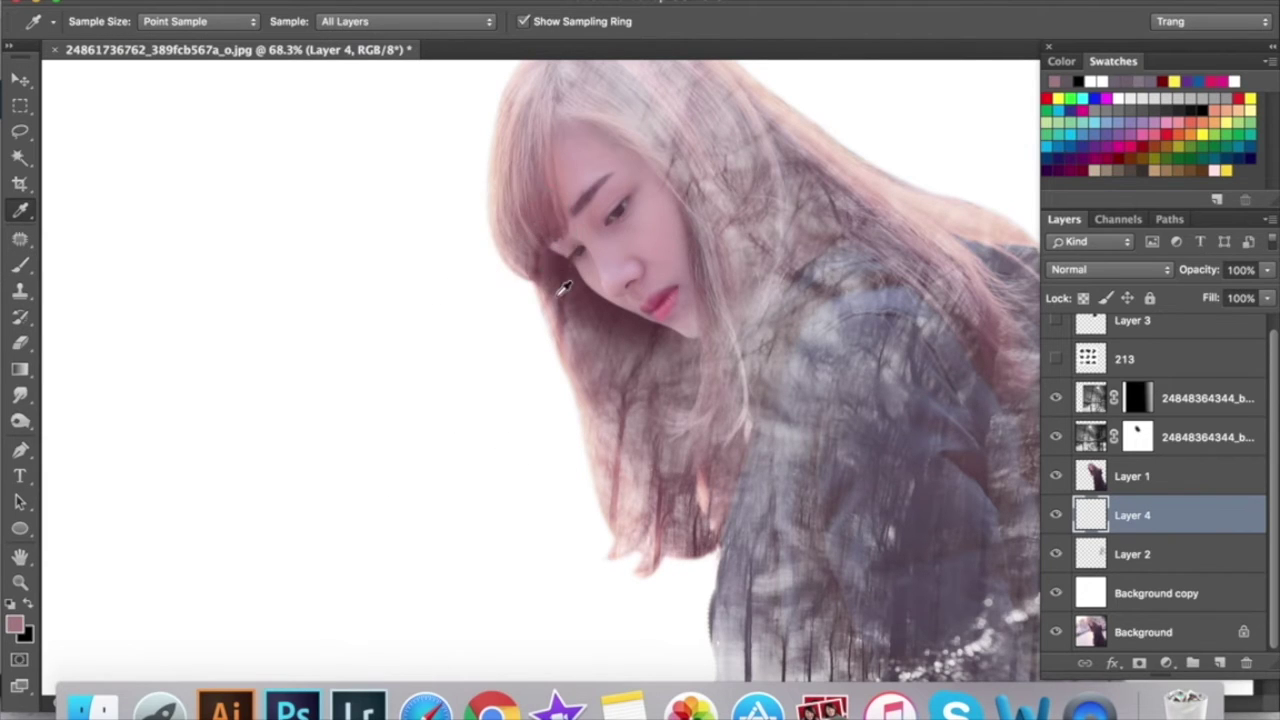
key("b")
left_click(480, 305)
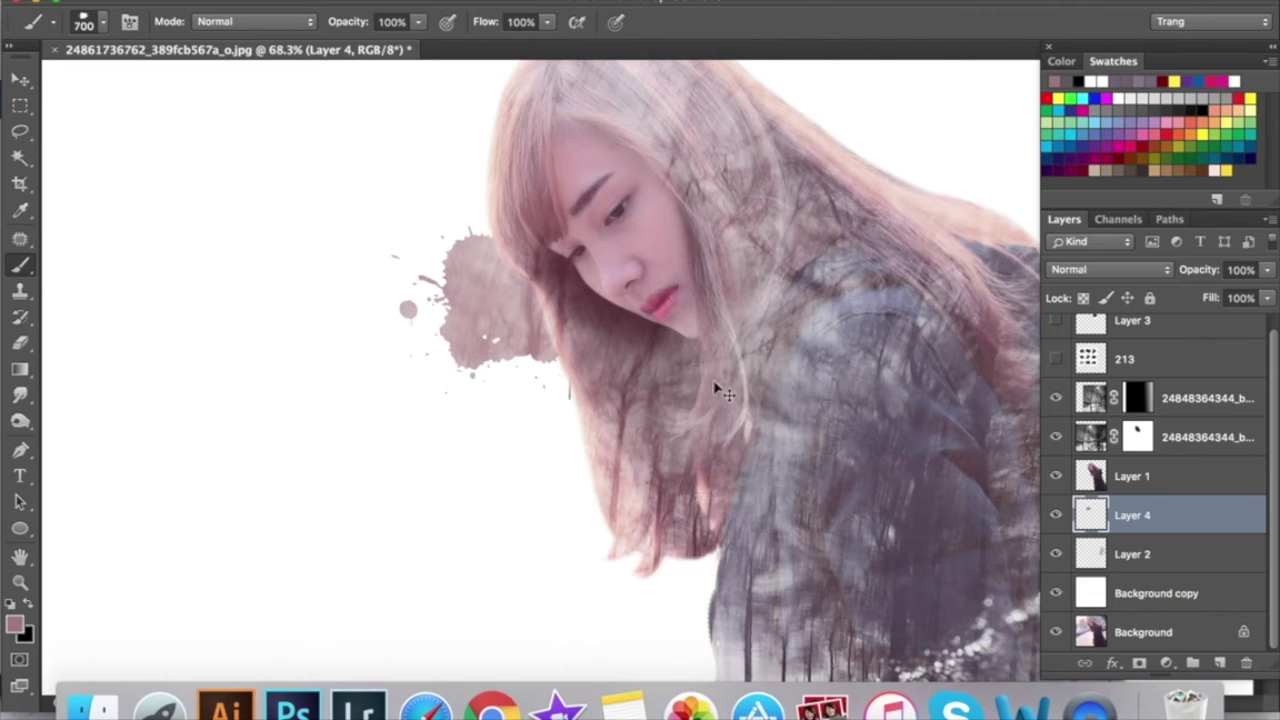
key("super+z")
key("super+minus")
left_click(580, 425)
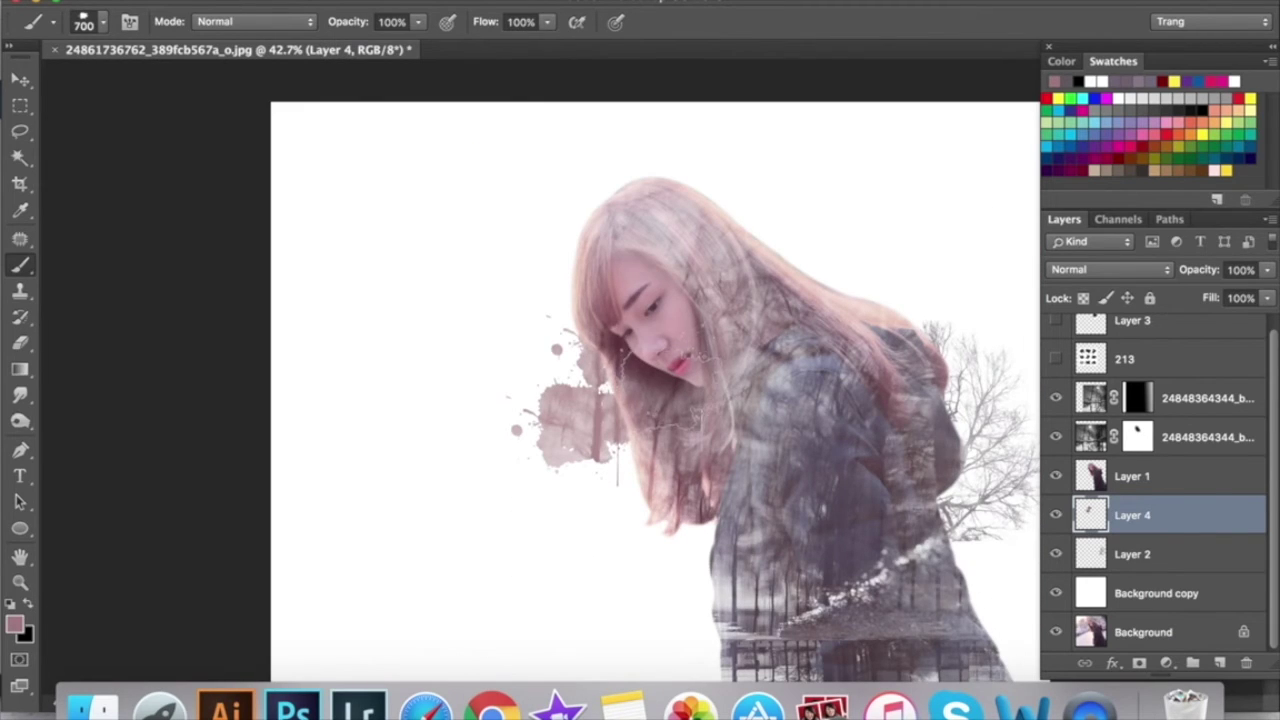
scroll(1199, 440, "up", 1)
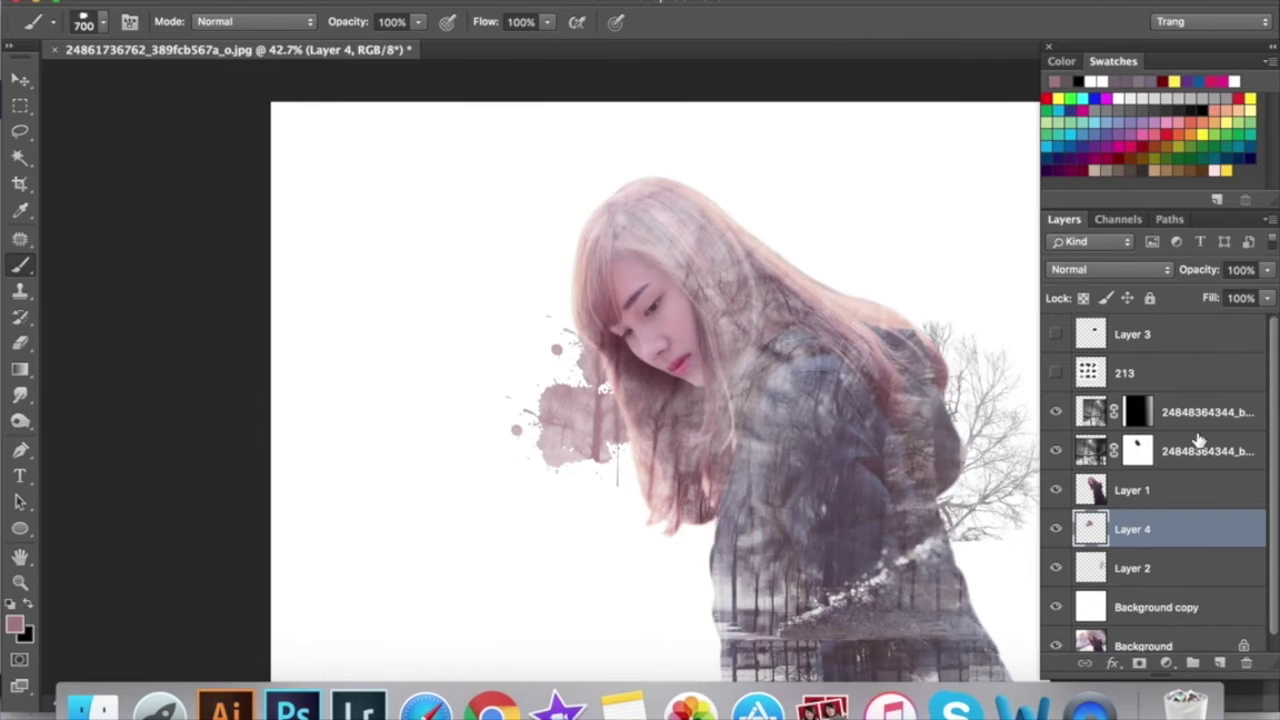
left_click(1056, 373)
- Lasso the bottom-middle splatter from layer 213 onto a new Layer 5
left_click(1180, 373)
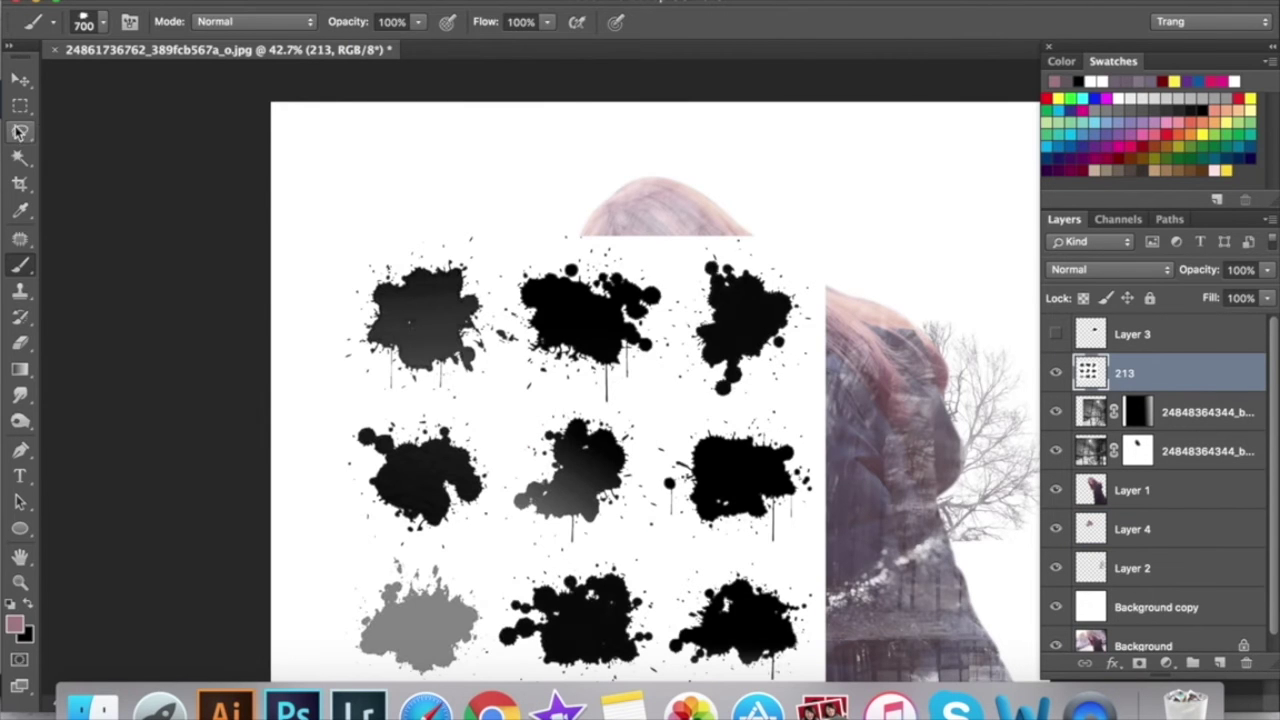
left_click(20, 131)
scroll(567, 400, "up", 3)
scroll(849, 494, "up", 3)
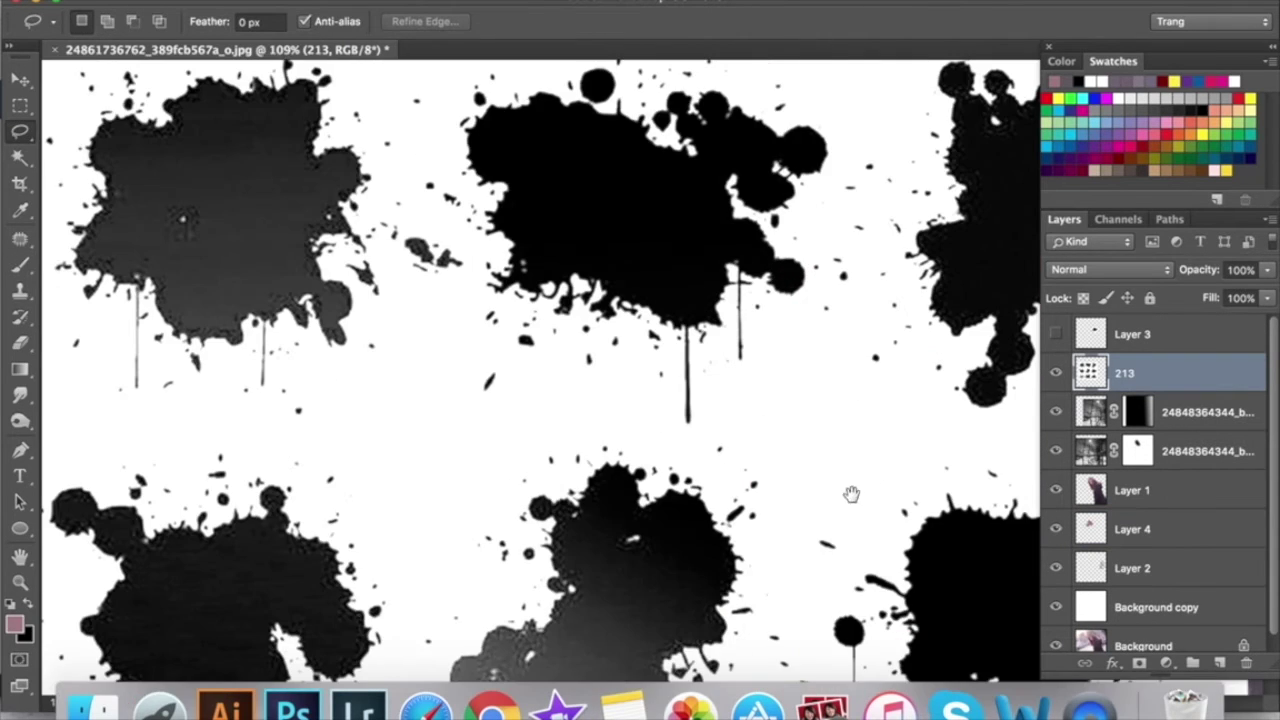
scroll(777, 326, "down", 2)
scroll(790, 418, "down", 2)
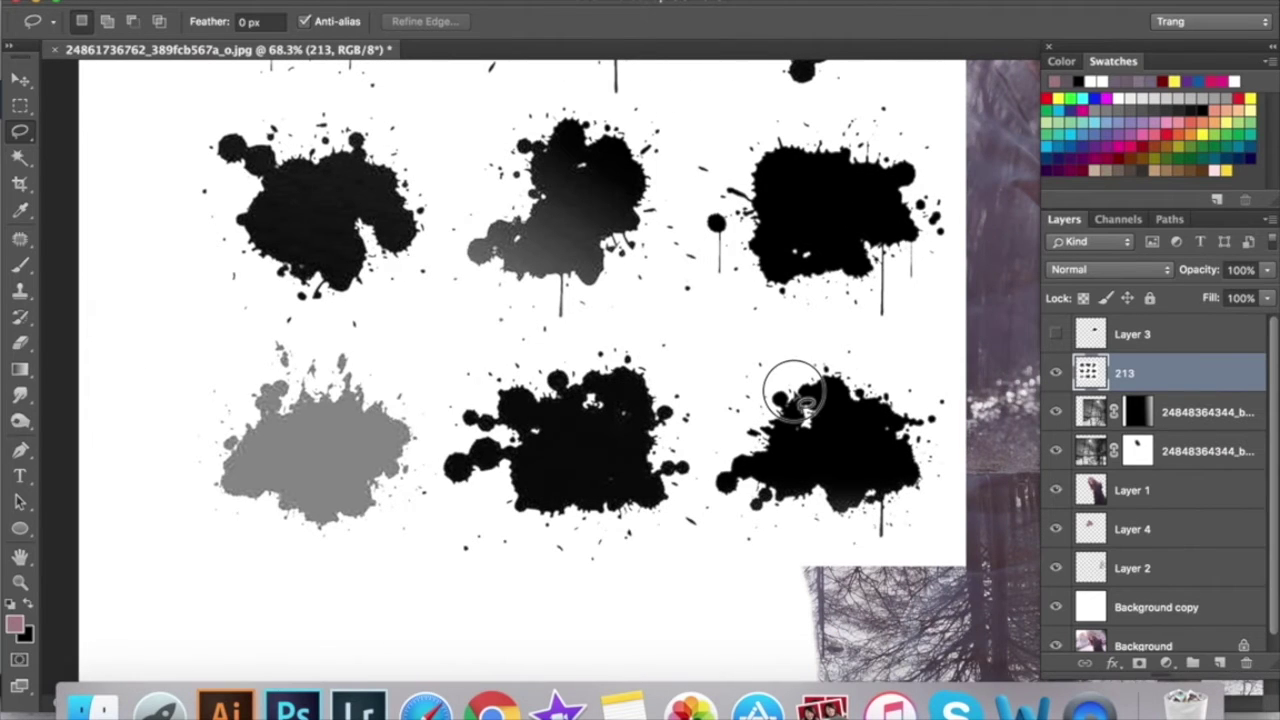
mouse_move(596, 334)
left_mouse_down()
mouse_move(463, 360)
mouse_move(434, 417)
mouse_move(428, 508)
mouse_move(512, 584)
mouse_move(697, 532)
mouse_move(706, 514)
mouse_move(689, 463)
mouse_move(706, 434)
mouse_move(656, 320)
left_mouse_up()
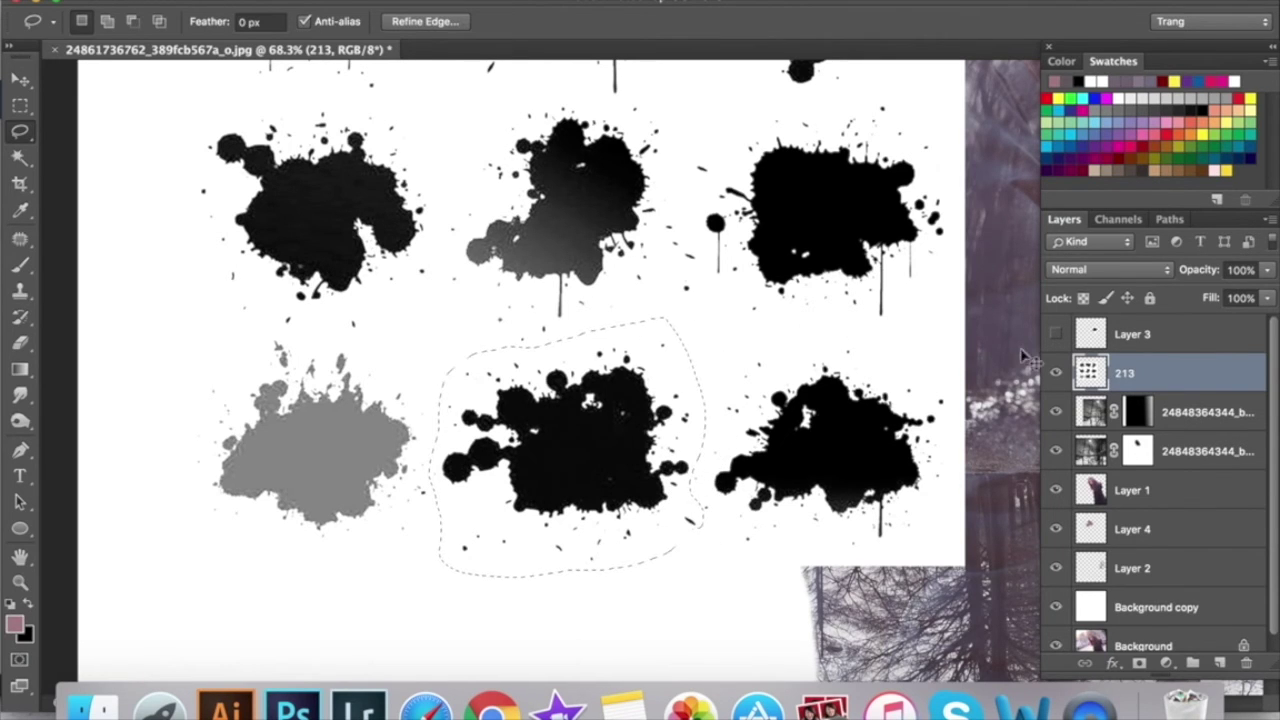
key("ctrl+j")
- Delete Layer 3, hide layer 213, and move the new splatter over the girl's shoulder
left_click(1078, 342)
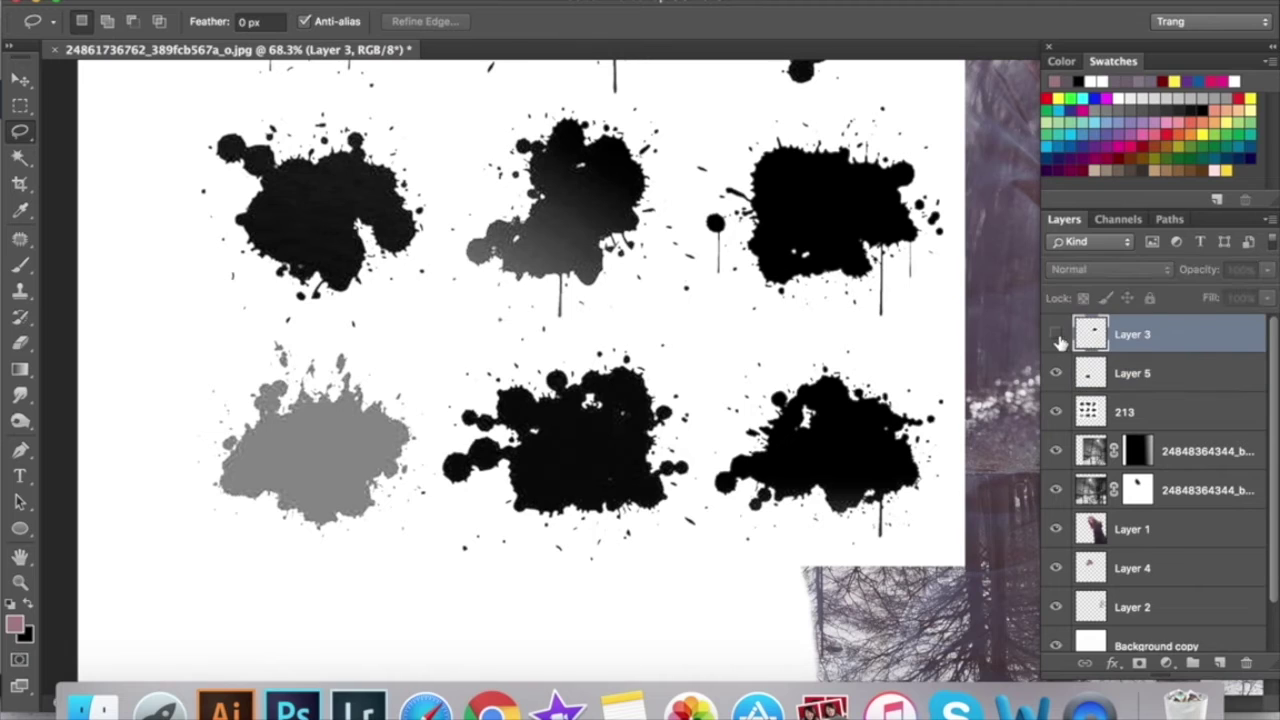
key("Delete")
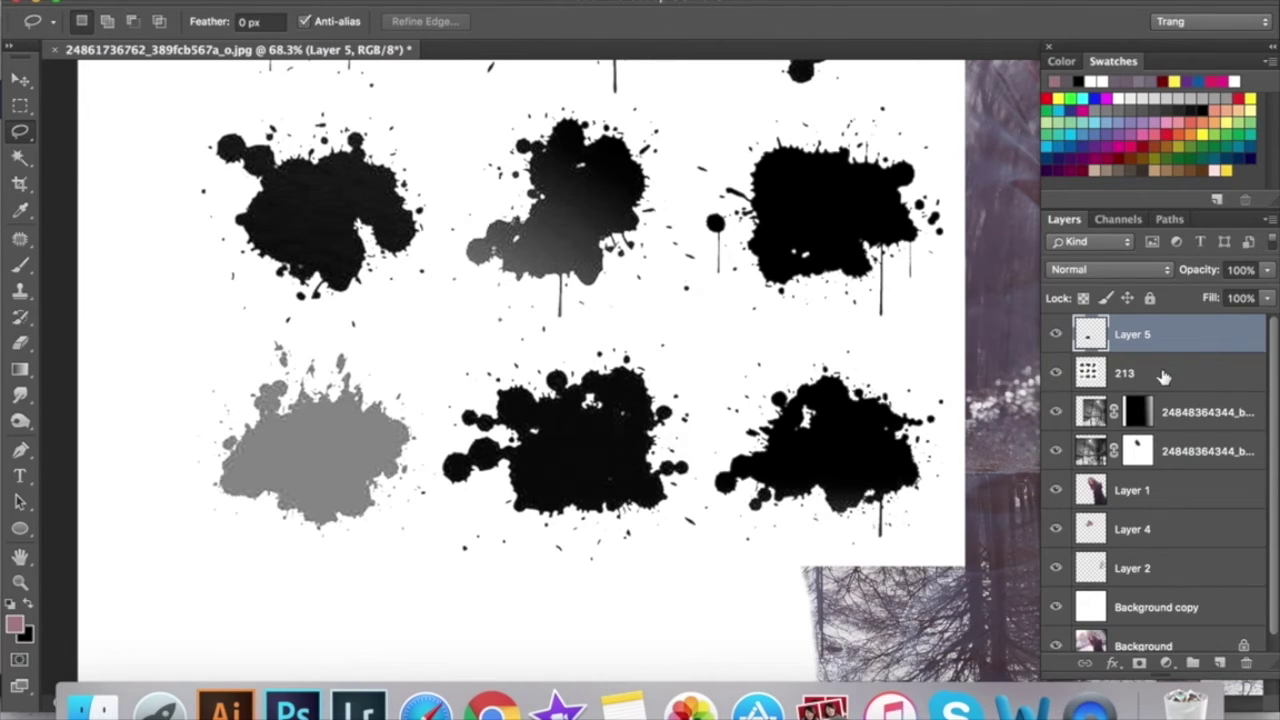
left_click(1057, 374)
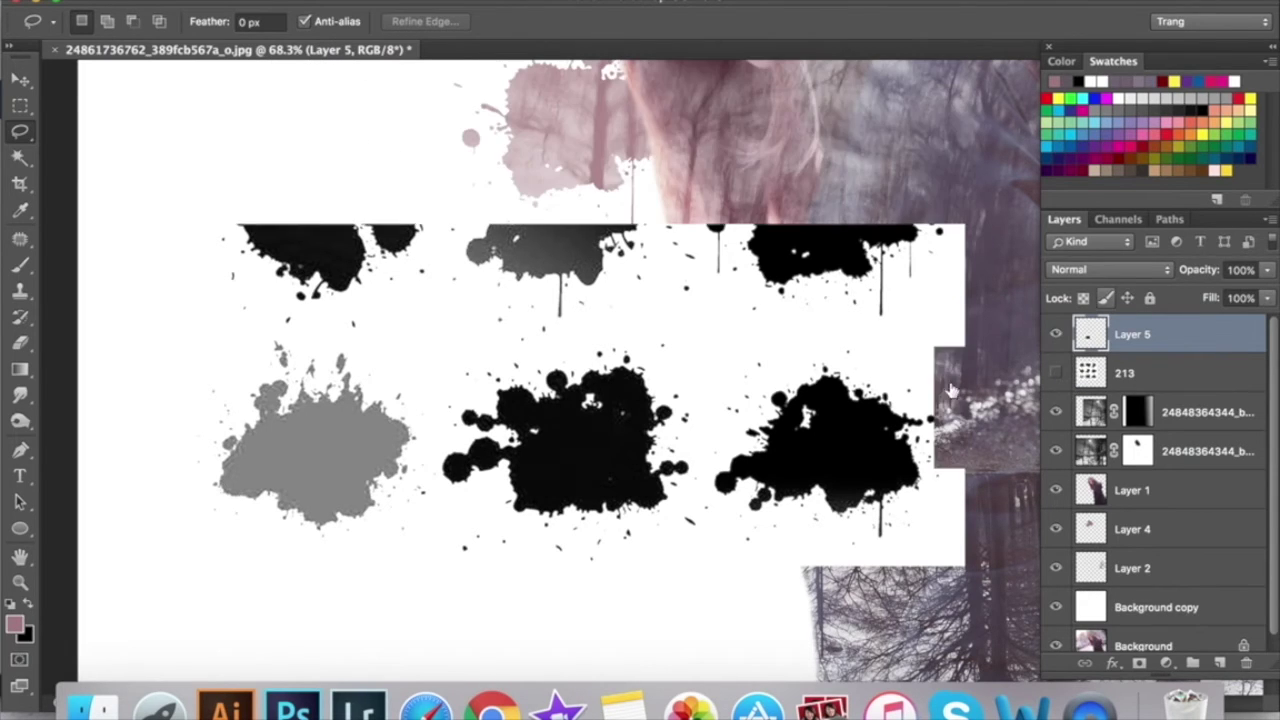
key("v")
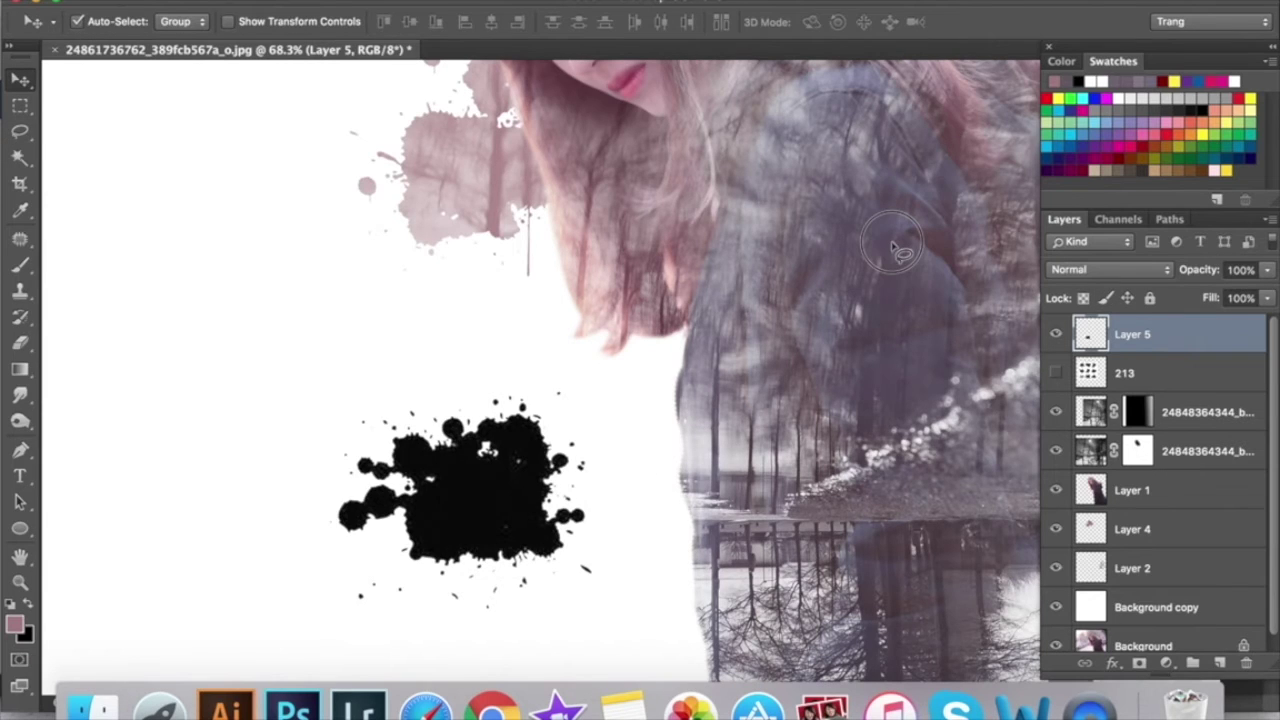
left_click_drag(553, 500, 927, 235)
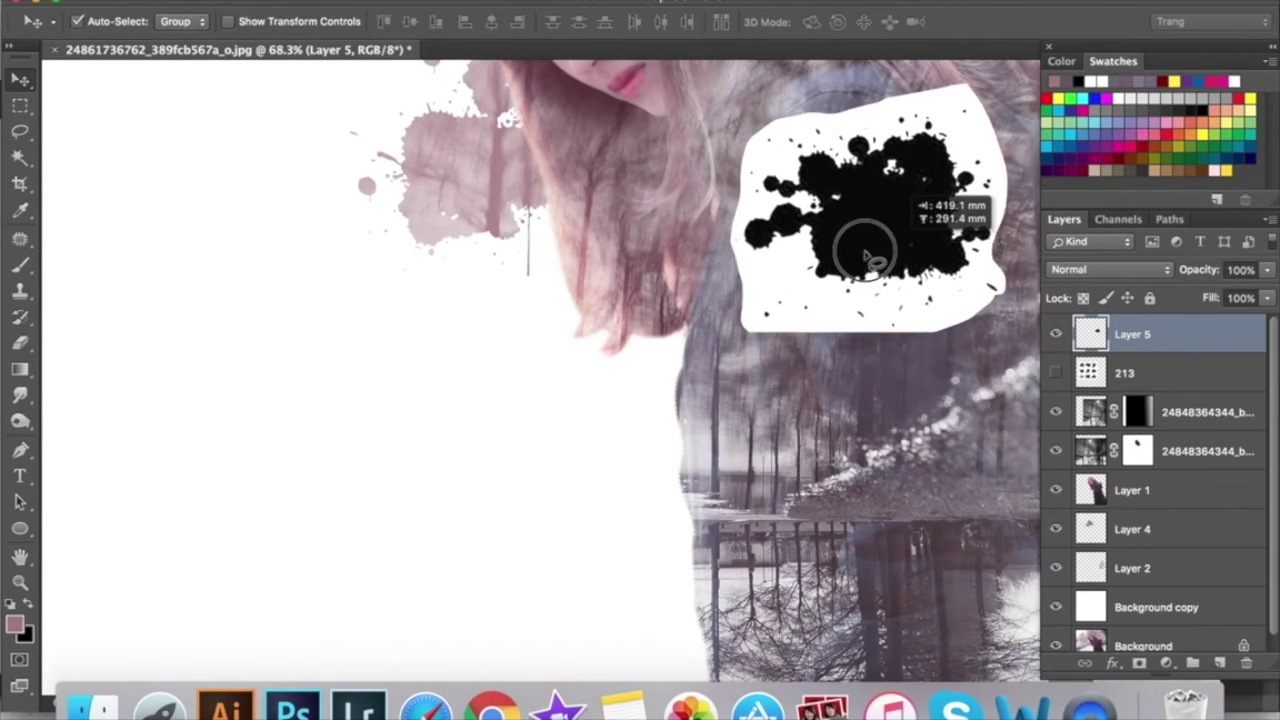
- Save the selected black splatter as a brush preset named 'giot mực 2'
left_click(20, 158)
left_click(843, 214)
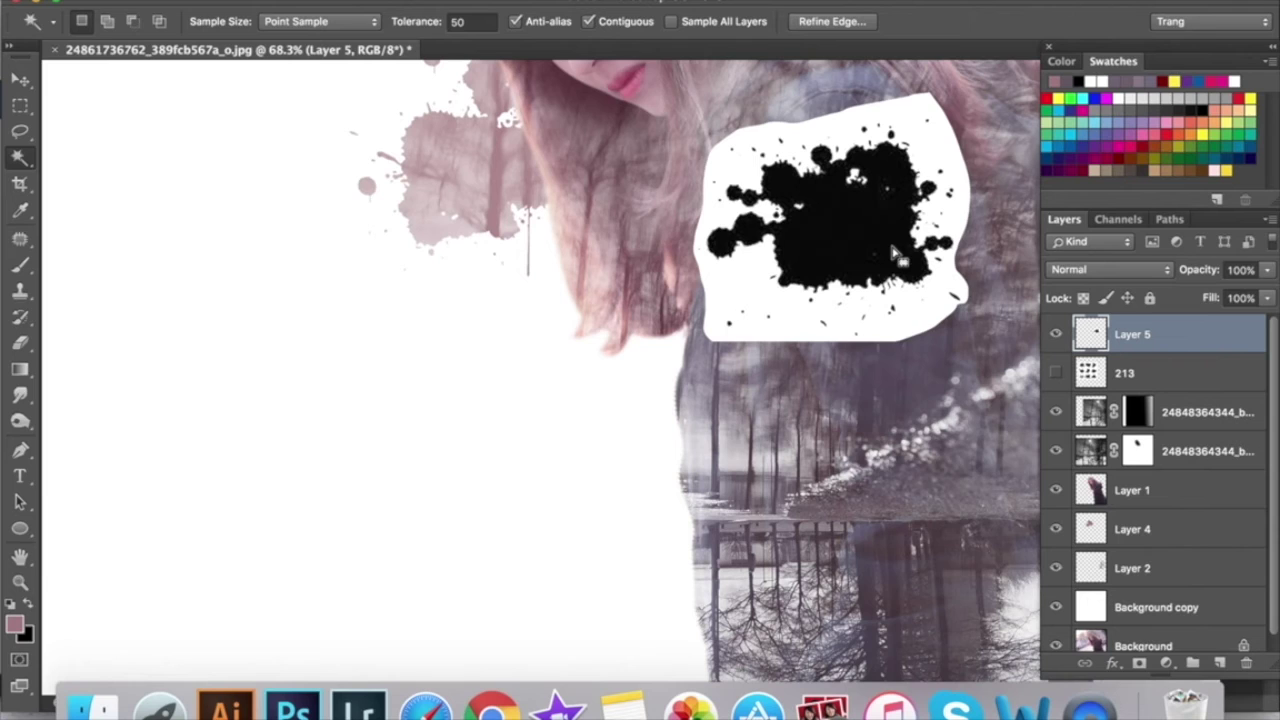
right_click(858, 206)
left_click(897, 433)
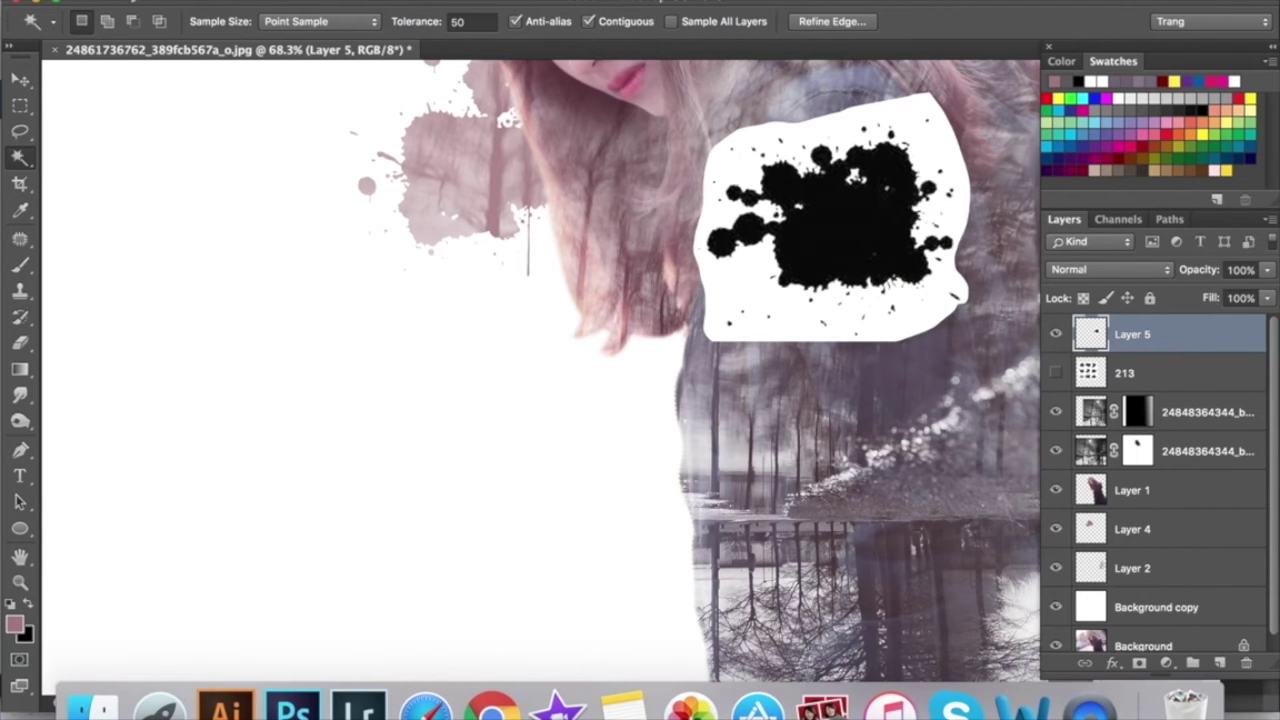
left_click(228, 2)
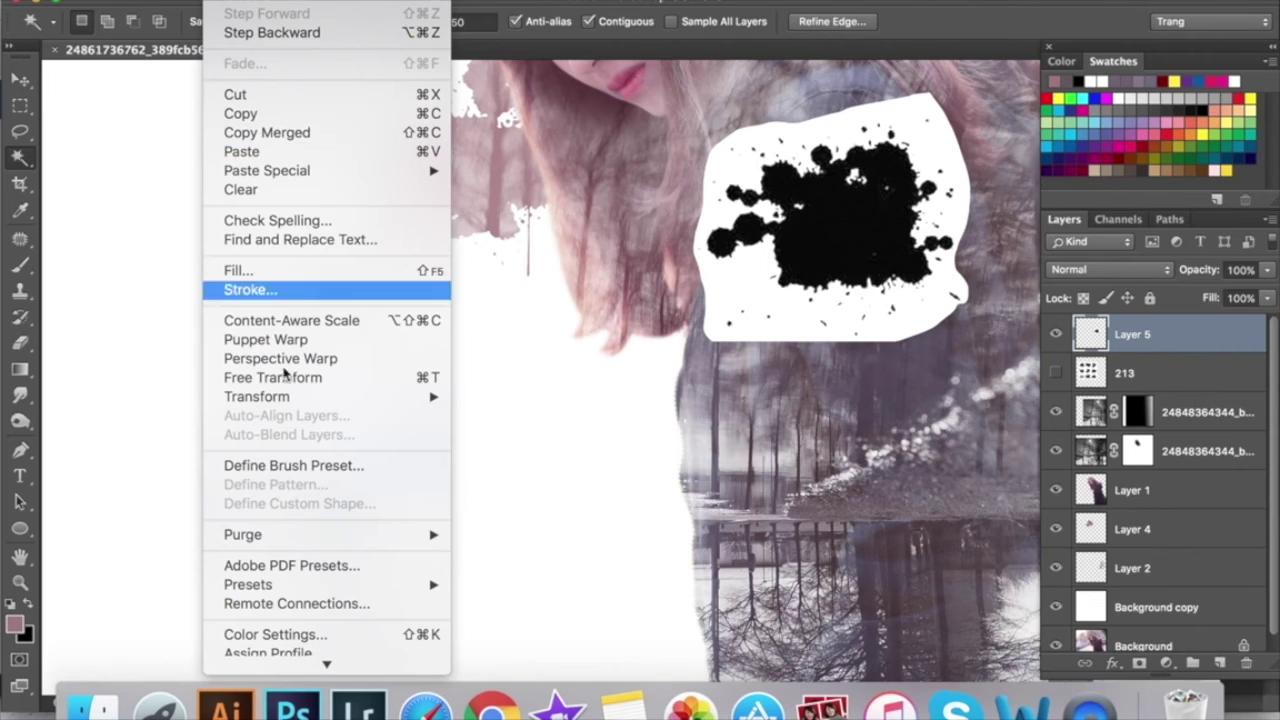
left_click(281, 468)
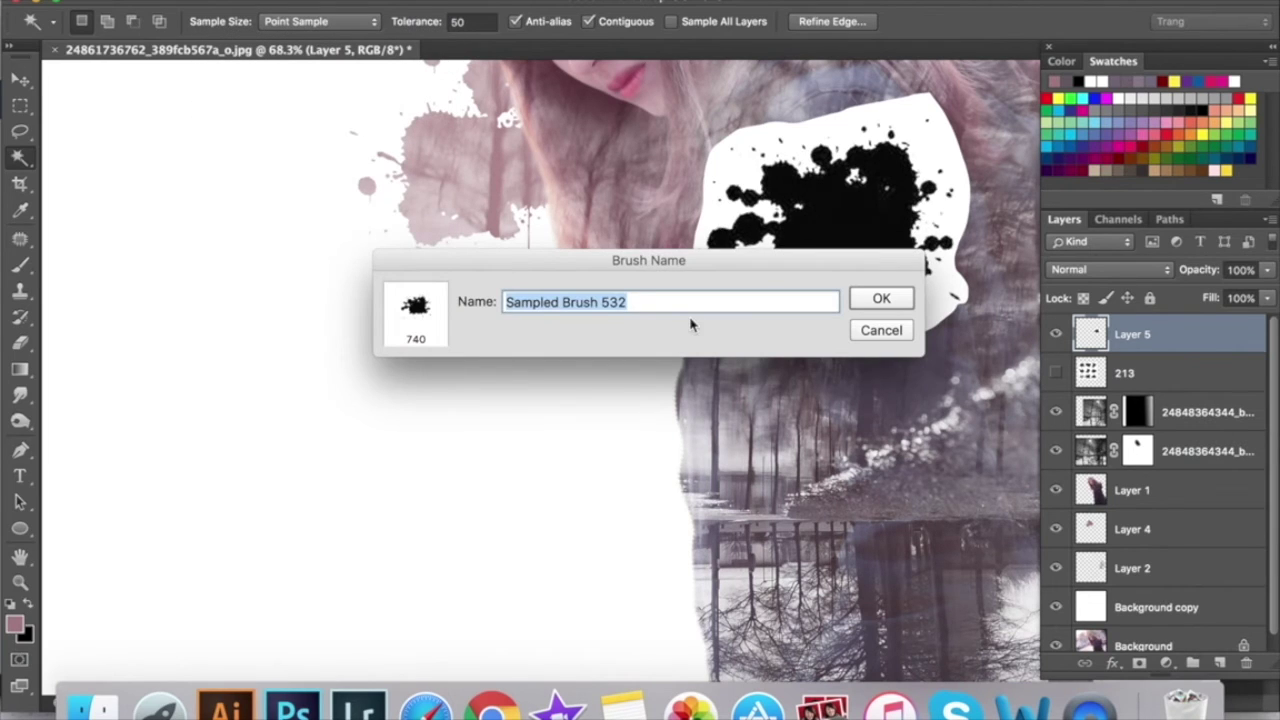
type("giot mực 2")
left_click(874, 302)
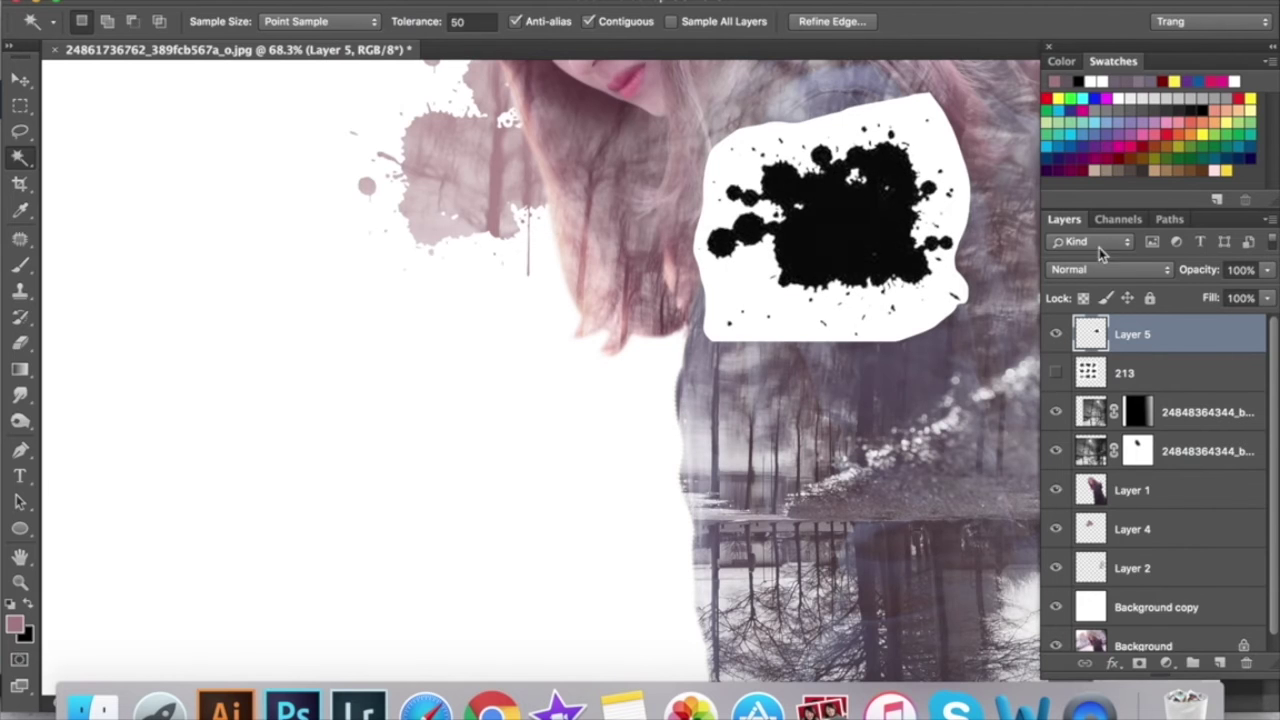
- Delete Layer 5 and layer 213, then toggle Layer 4's pink splatter off and on
key("v")
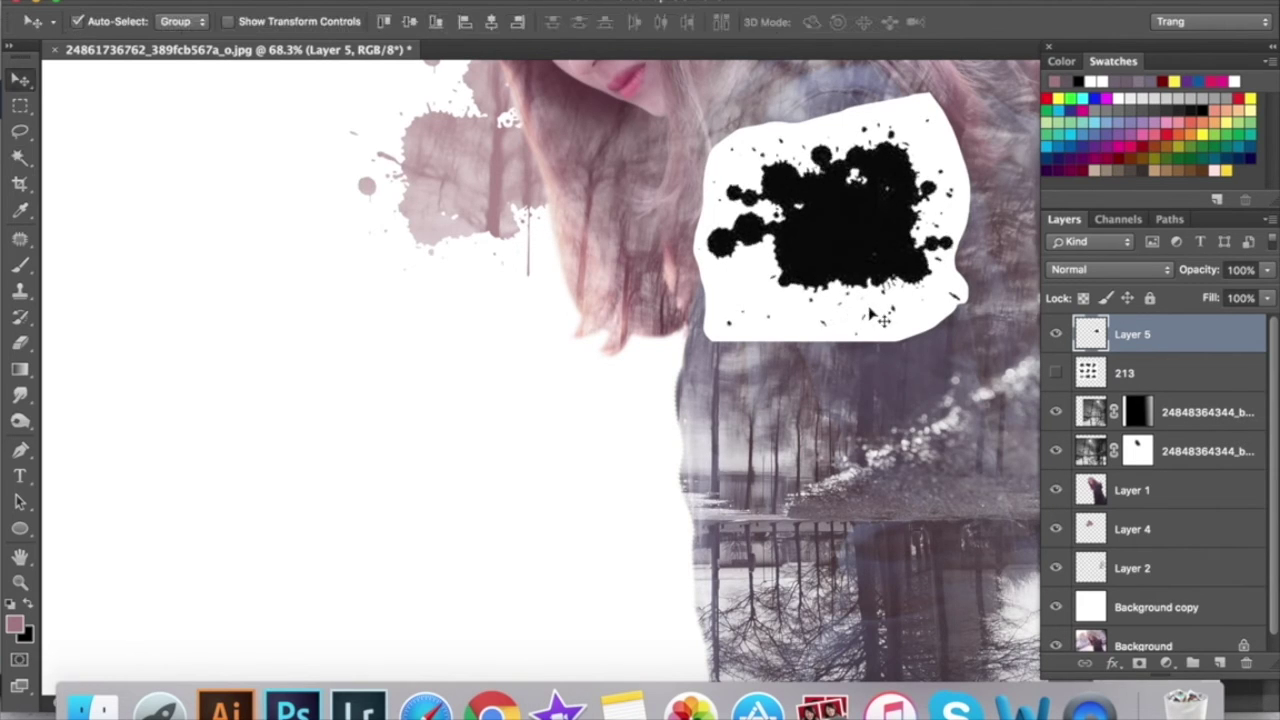
key("ctrl")
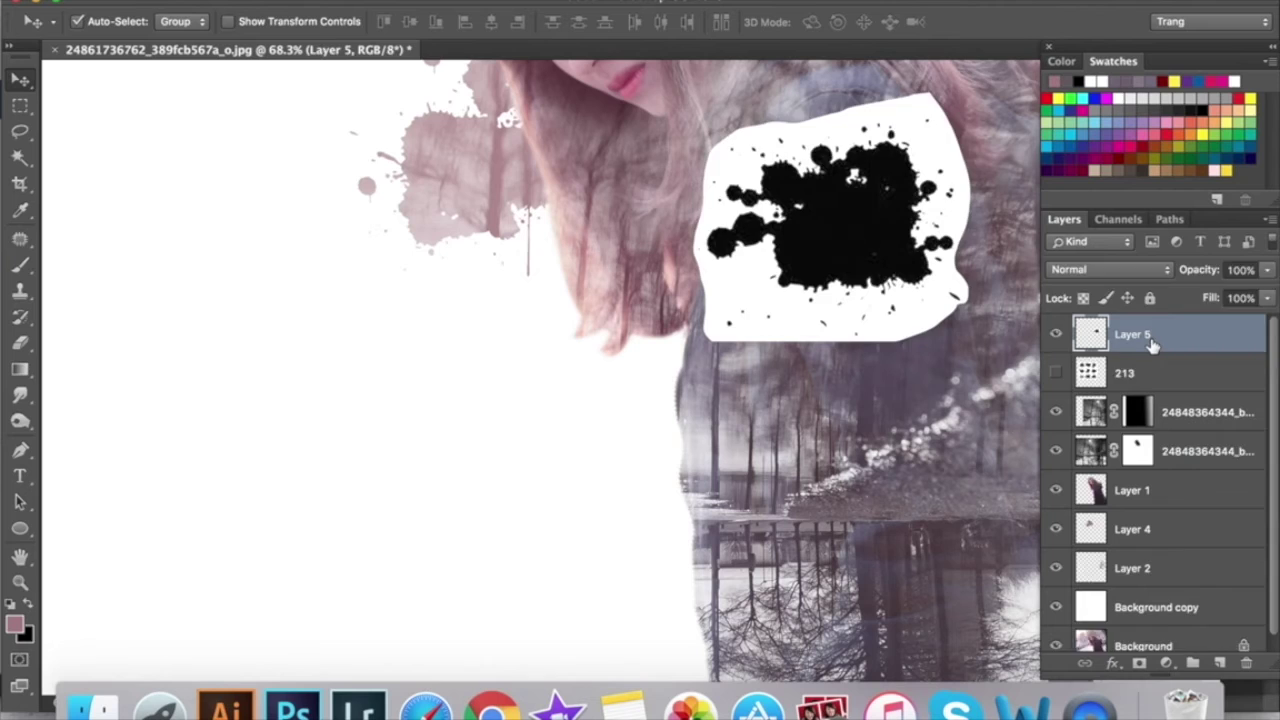
key("Delete")
key("Delete")
key("ctrl+0")
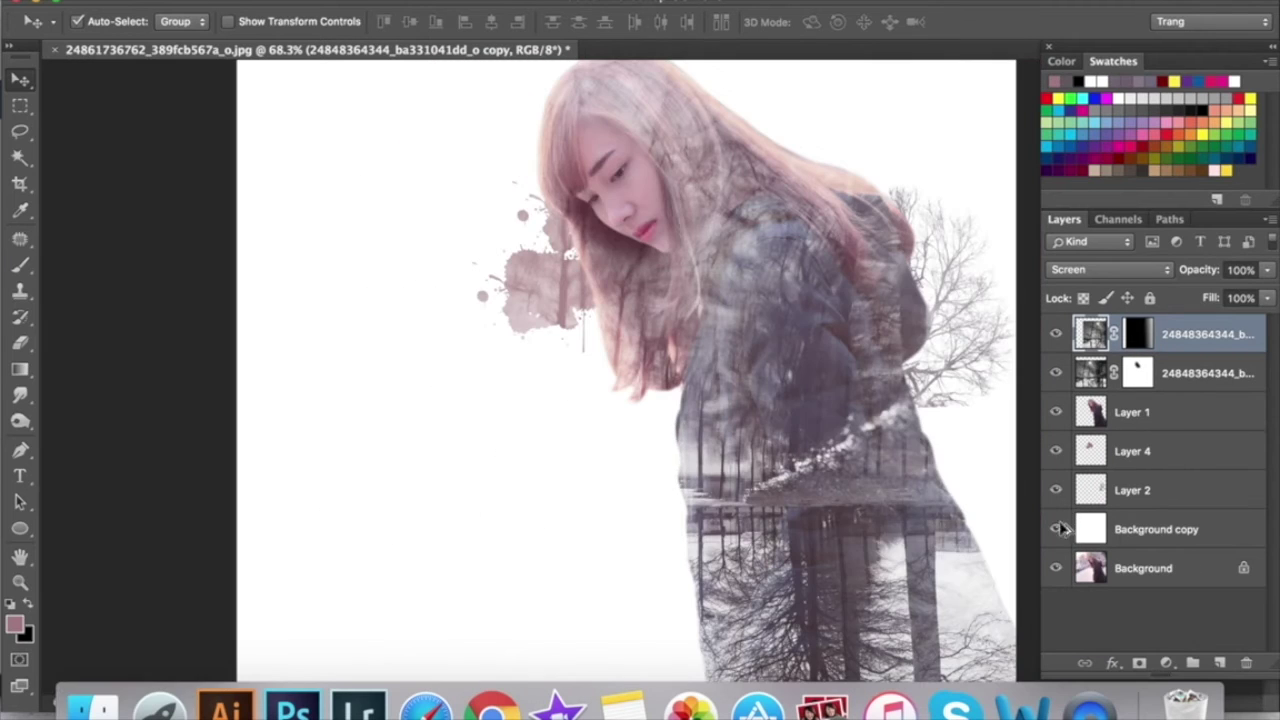
left_click(1140, 456)
left_click(1056, 455)
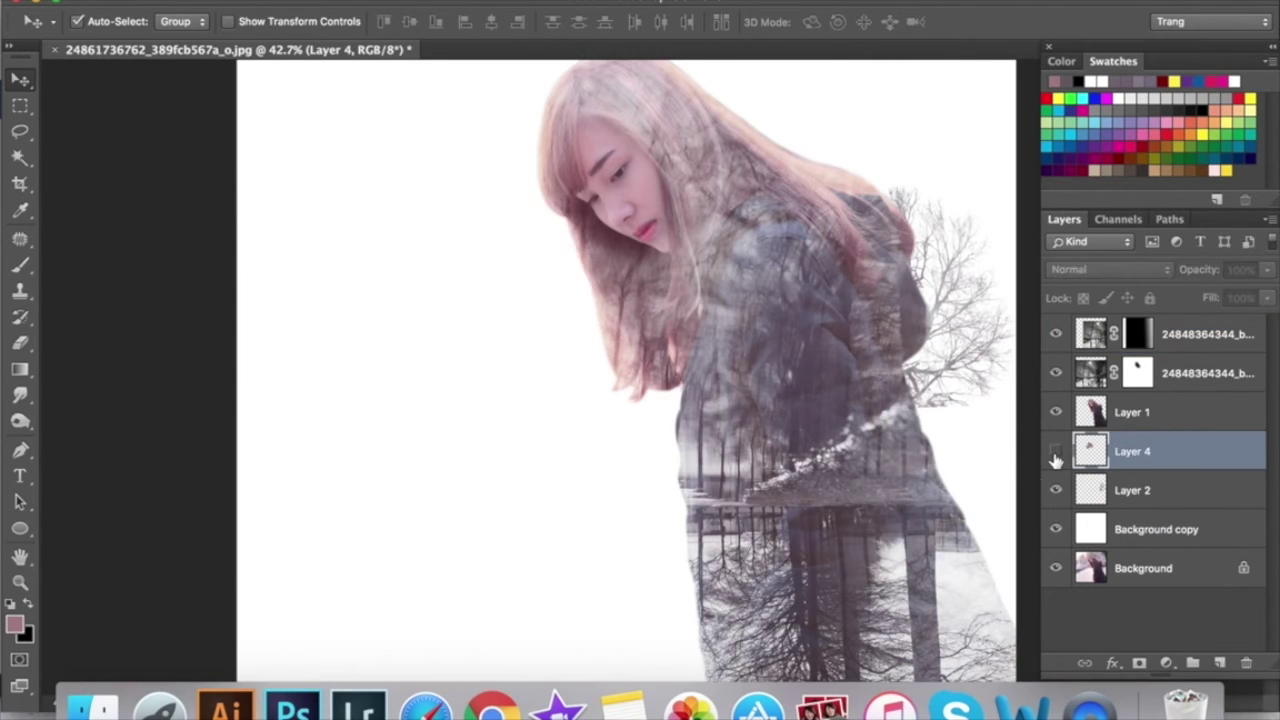
left_click(1056, 455)
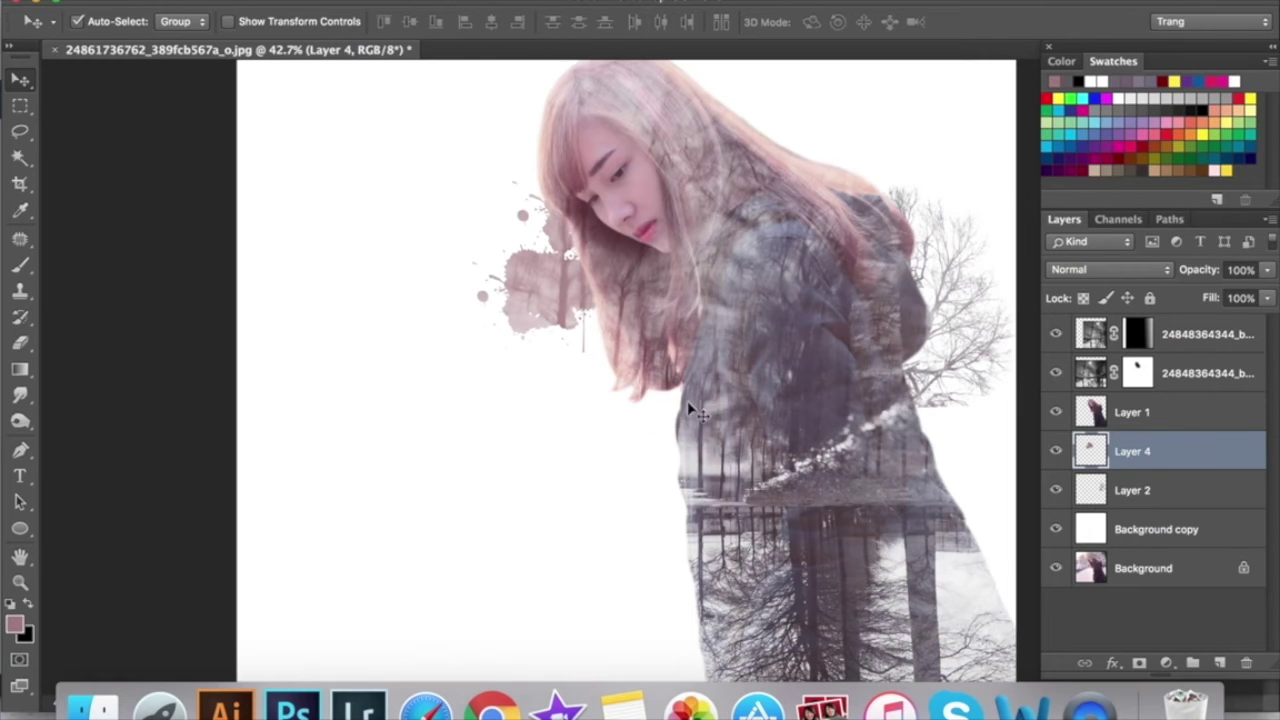
- Paint pink splatter with the 740 px splatter brush down the girl's left side below the hair
key("b")
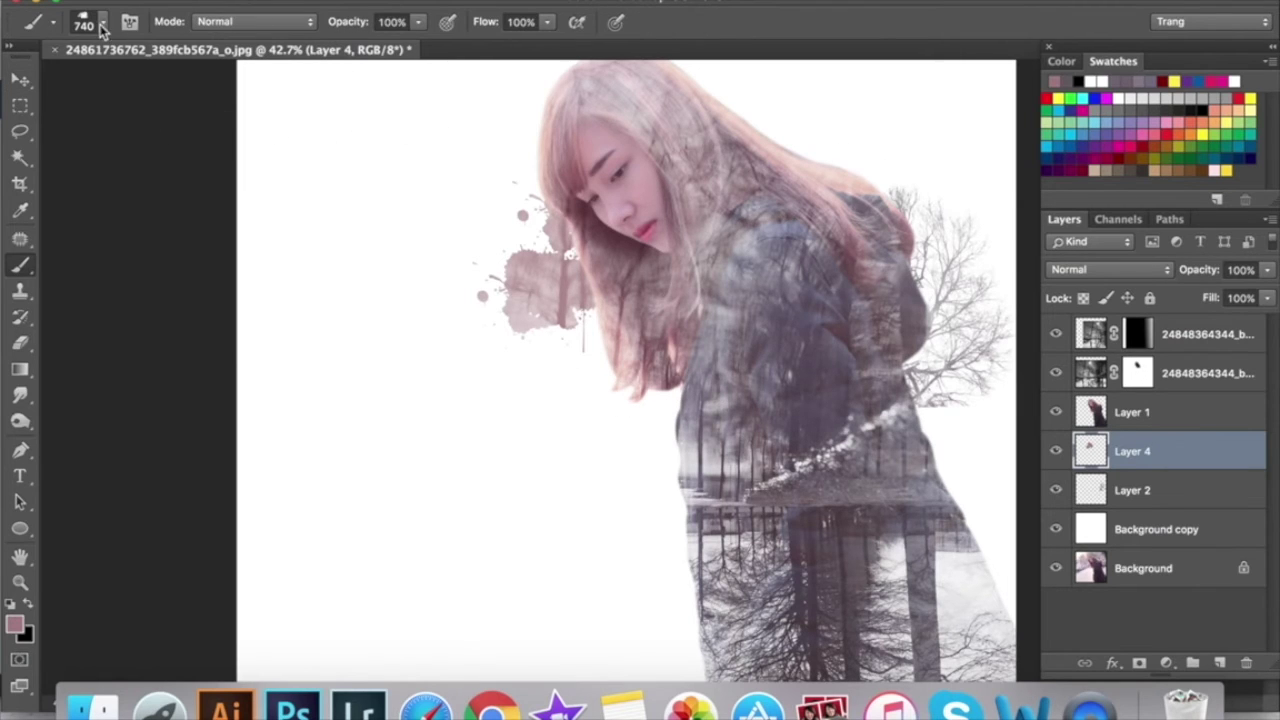
left_click(100, 22)
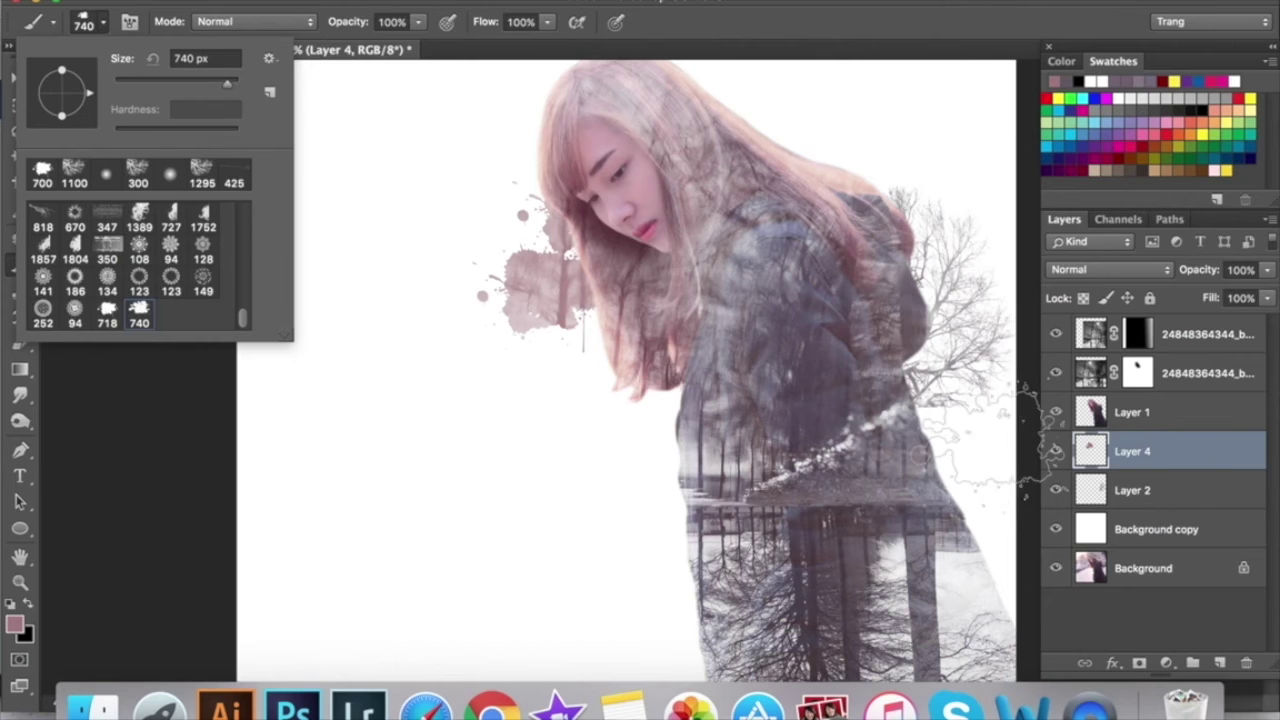
mouse_move(1180, 455)
left_mouse_down()
mouse_move(652, 318)
mouse_move(1168, 470)
left_mouse_up()
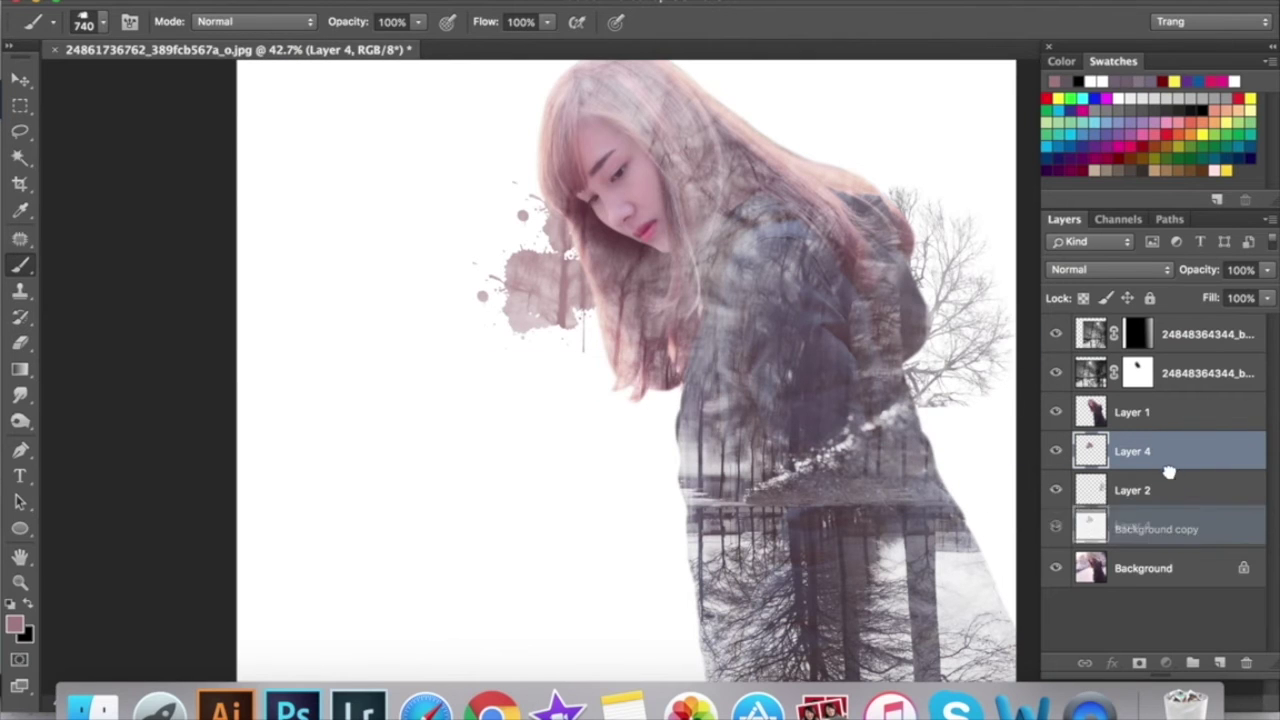
left_click(1090, 451, "ctrl")
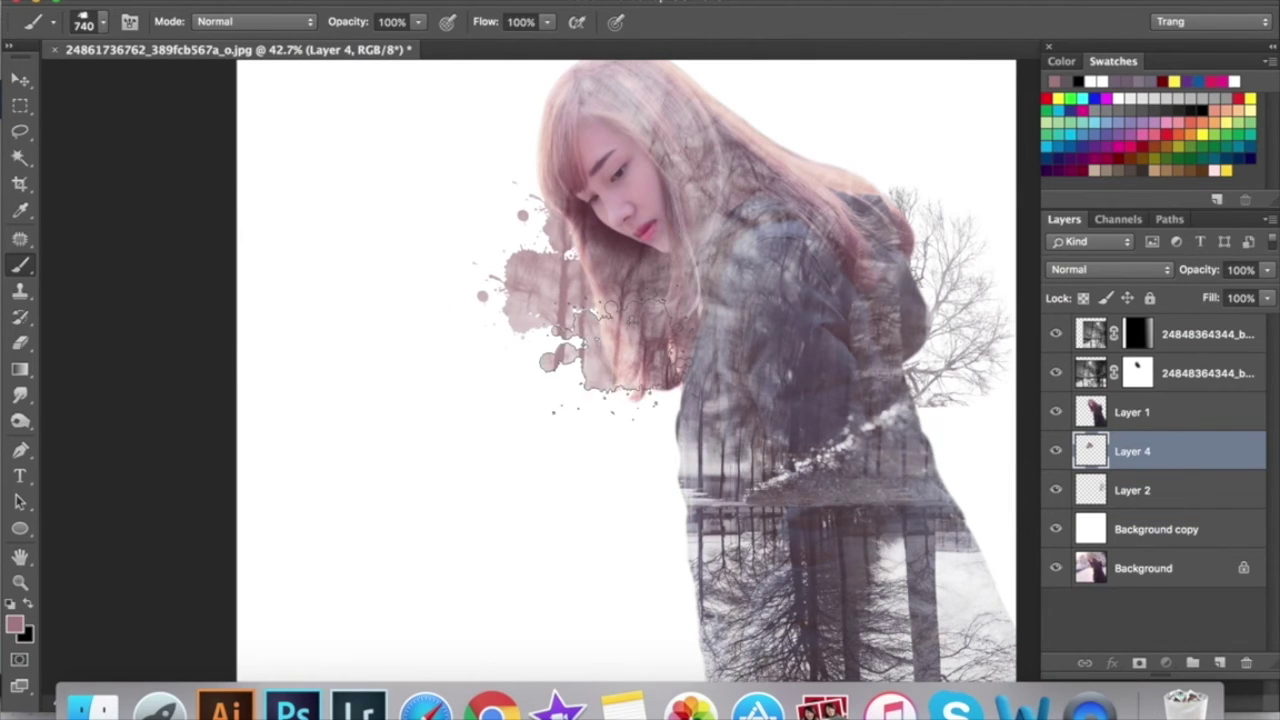
left_click_drag(600, 360, 630, 455)
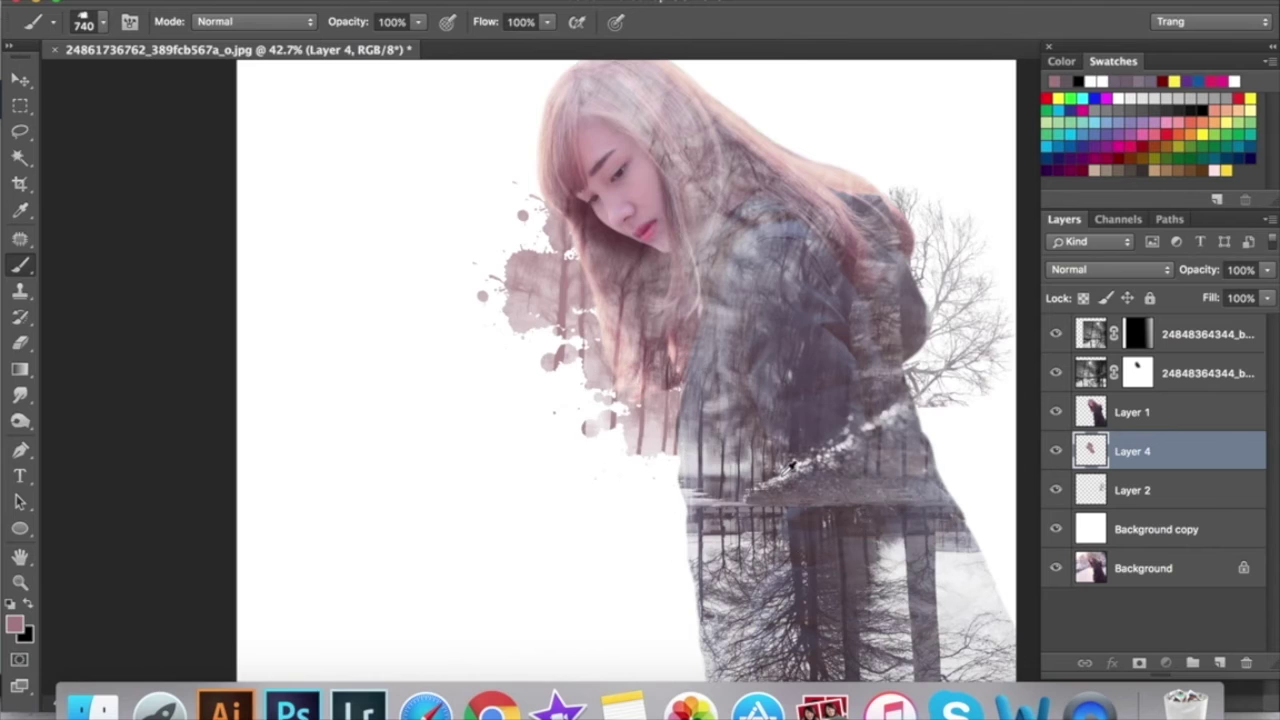
key("ctrl+minus")
key("ctrl+minus")
key("ctrl+minus")
scroll(676, 393, "up", 3)
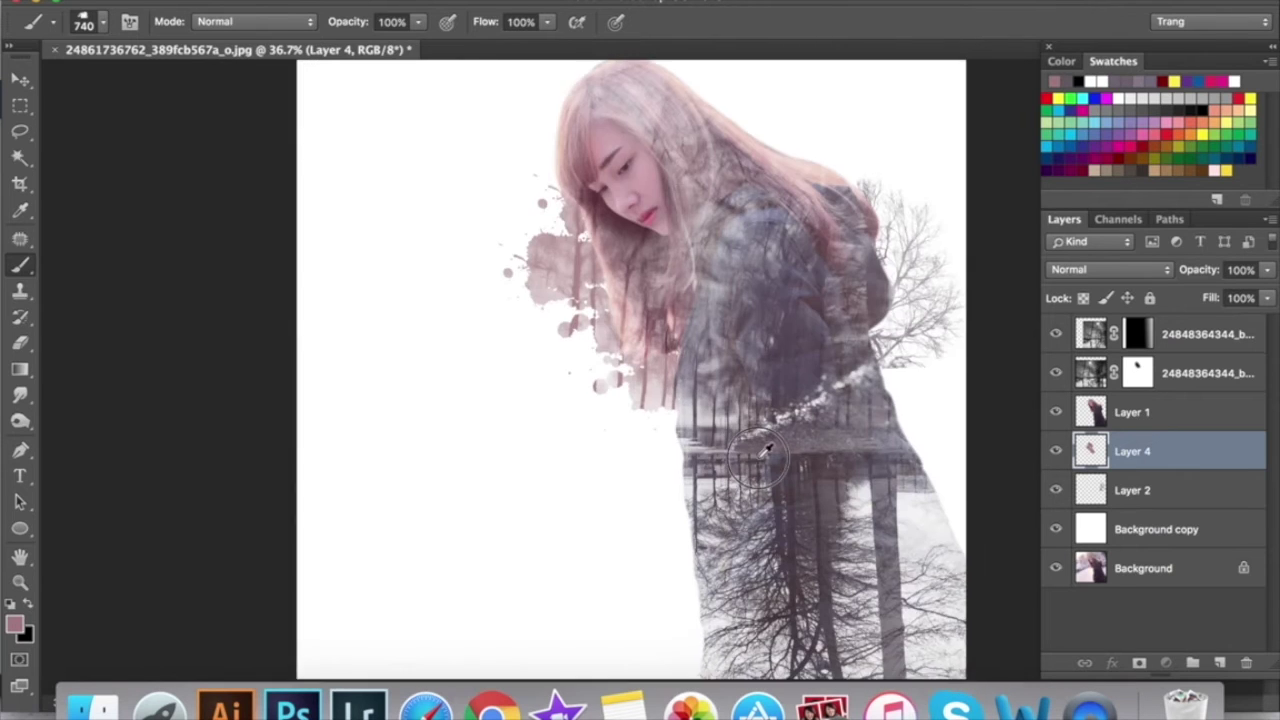
scroll(660, 330, "down", 4)
scroll(650, 280, "down", 6)
scroll(630, 330, "up", 5)
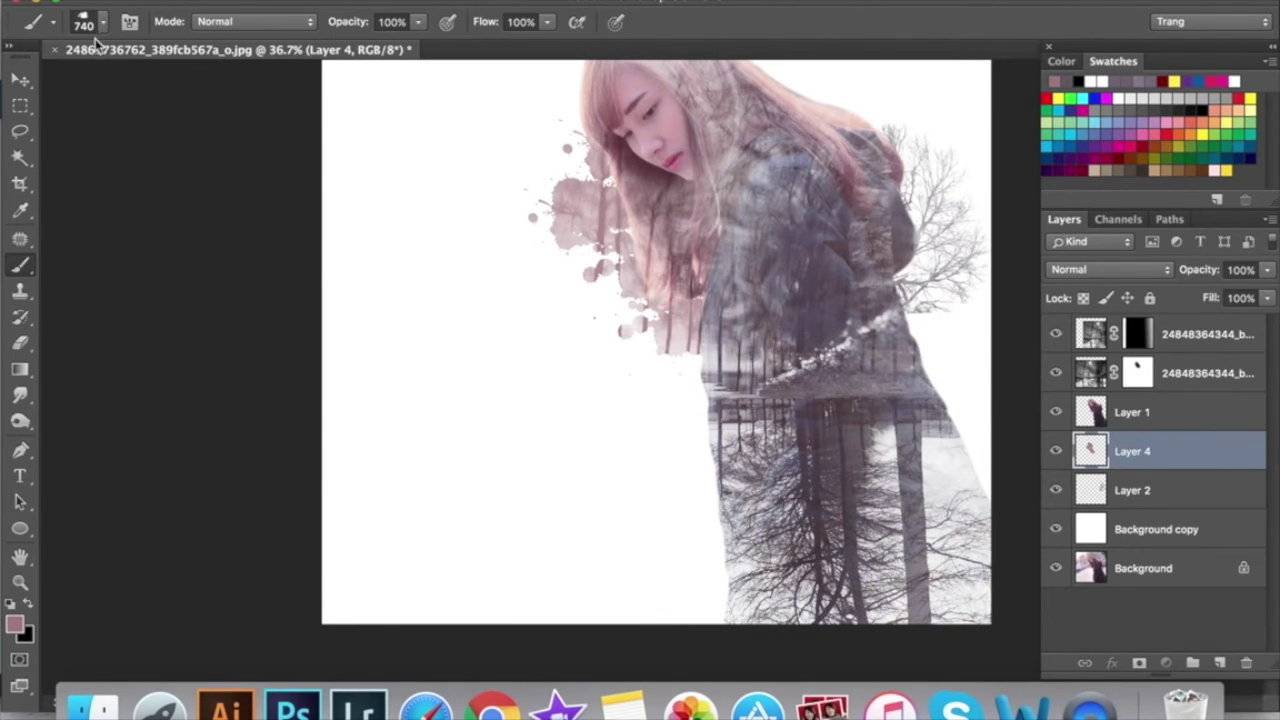
- Rotate the splatter brush tip and stamp a pink splatter at the figure's lower left
left_click(97, 28)
left_click_drag(72, 90, 52, 108)
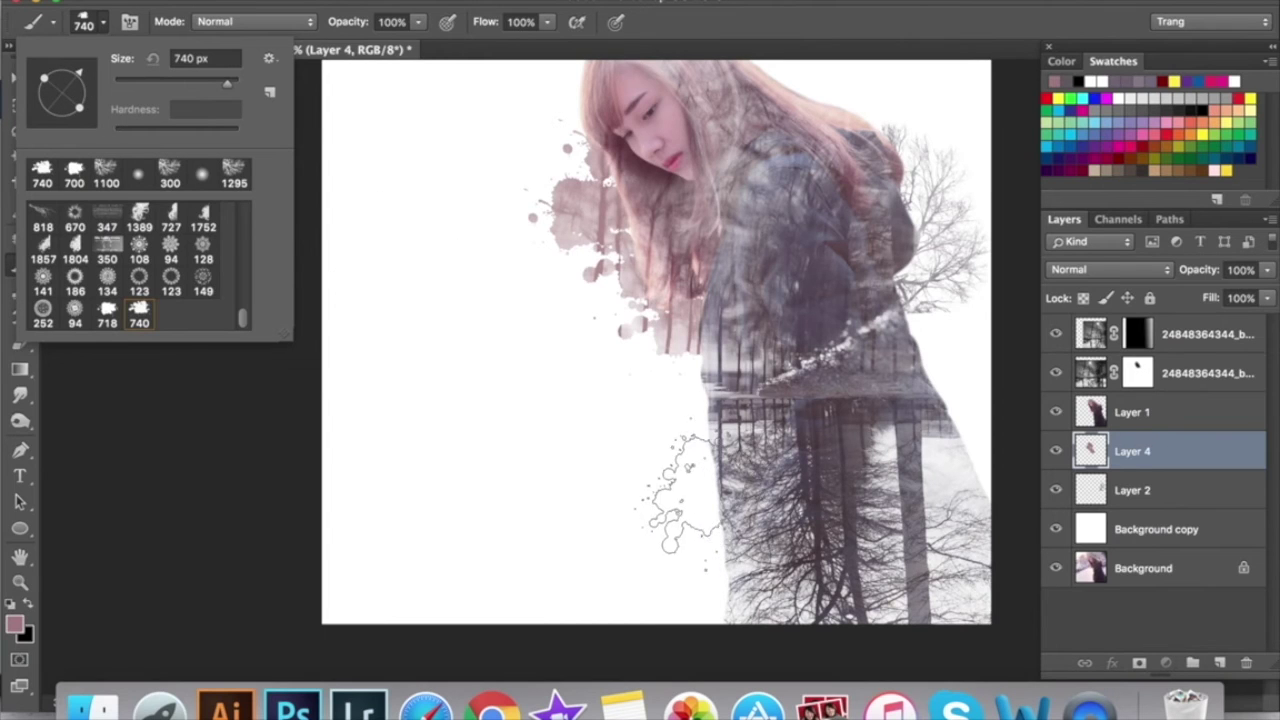
left_click(678, 492)
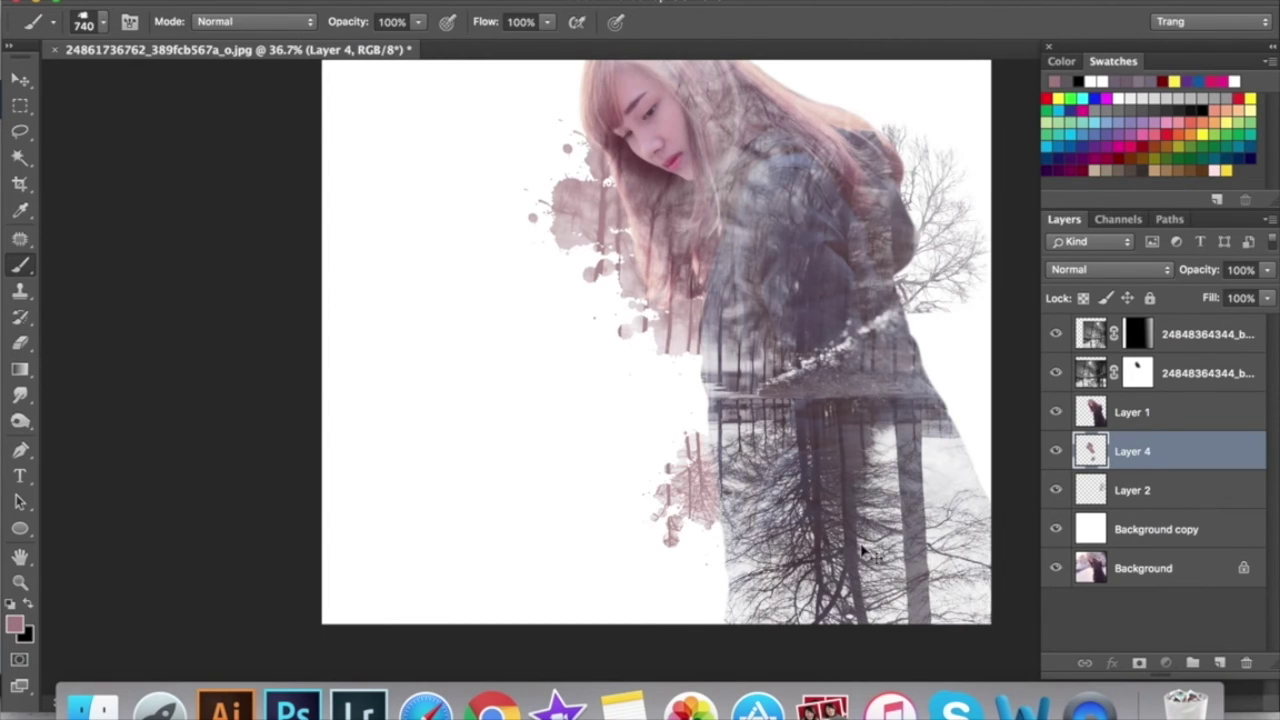
- Stamp a grey-blue splatter, sampled from the tree reflection, on the lower left edge
key("i")
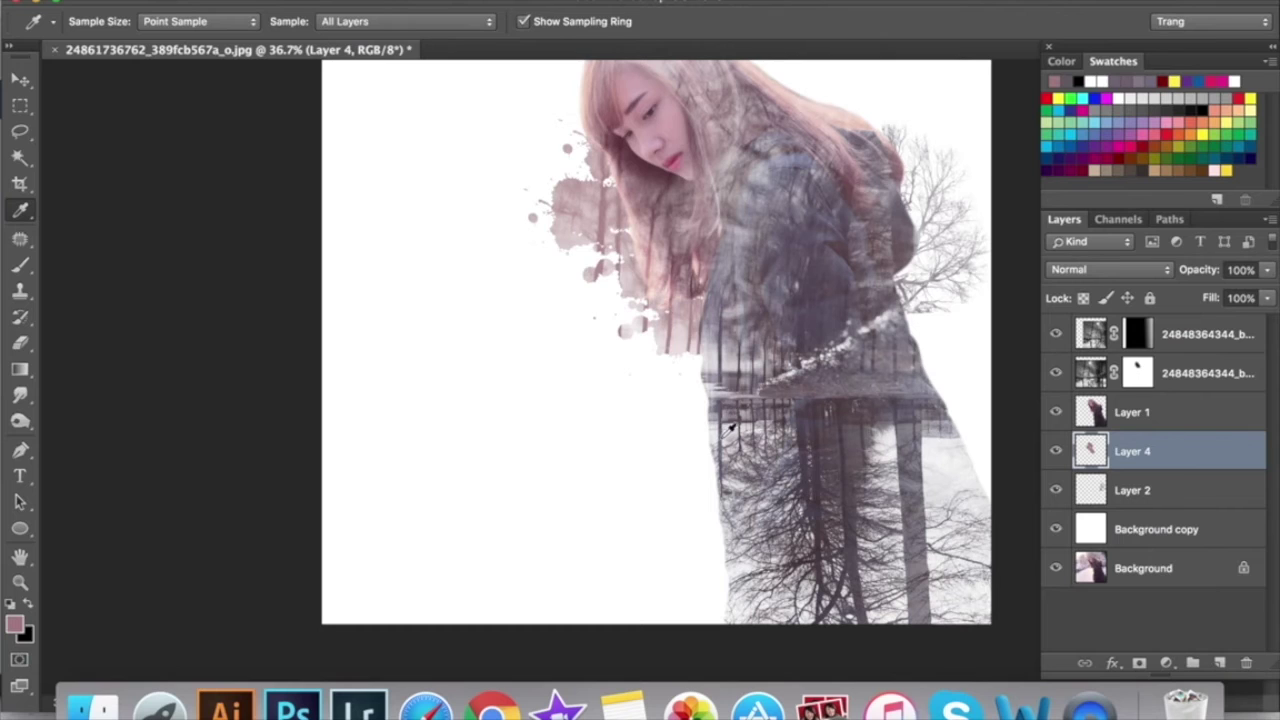
left_click(728, 428)
key("b")
left_click(695, 495)
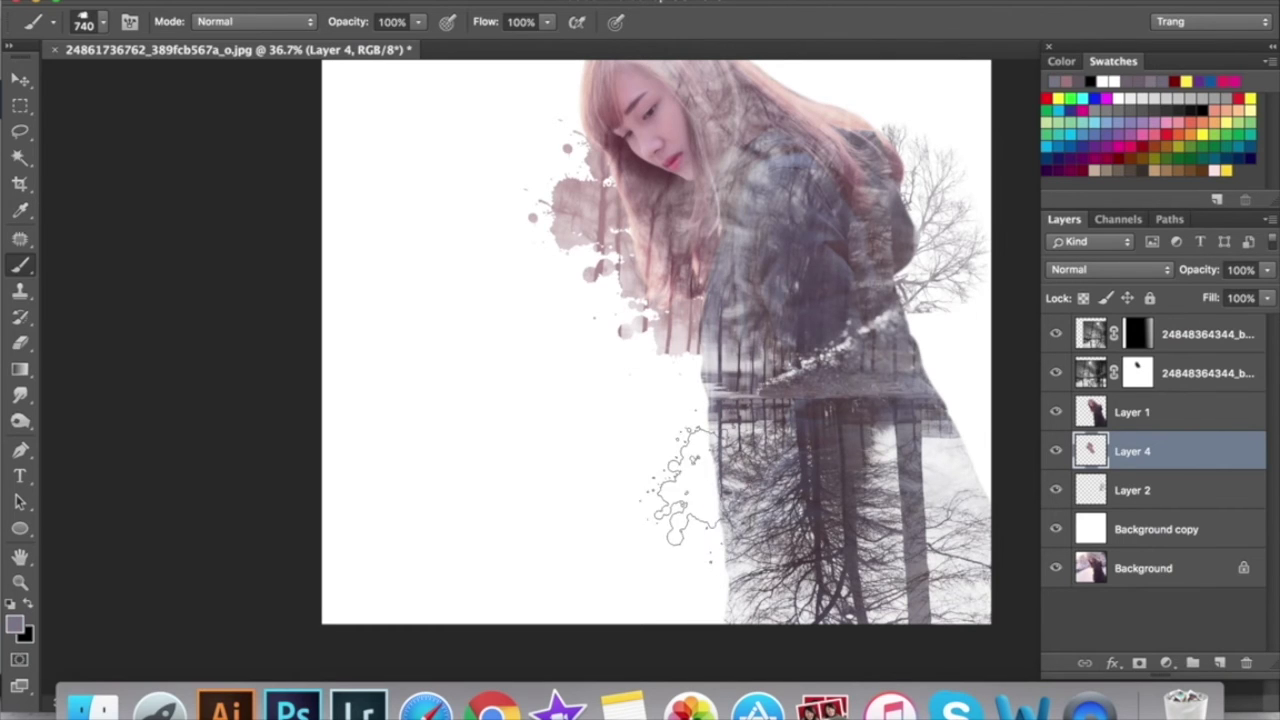
key("ctrl+z")
left_click(700, 495)
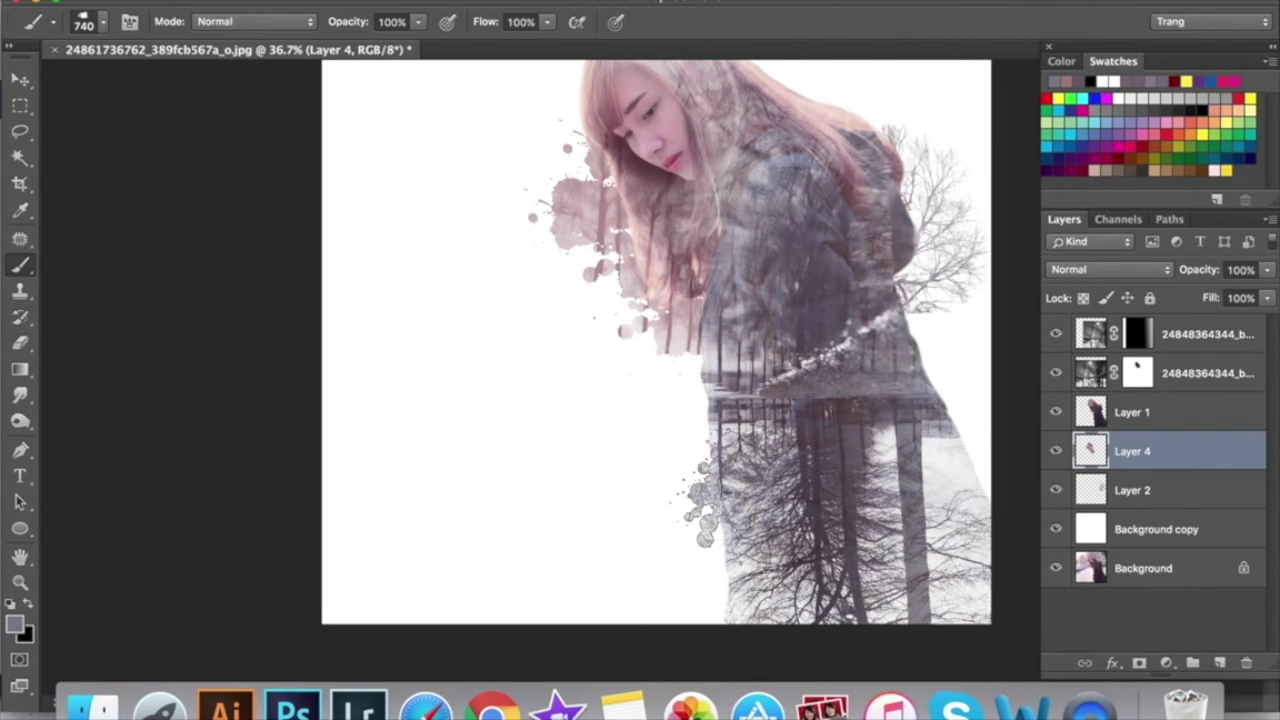
- Stamp another sampled grey splatter lower down and enlarge the brush to 900 px
key("i")
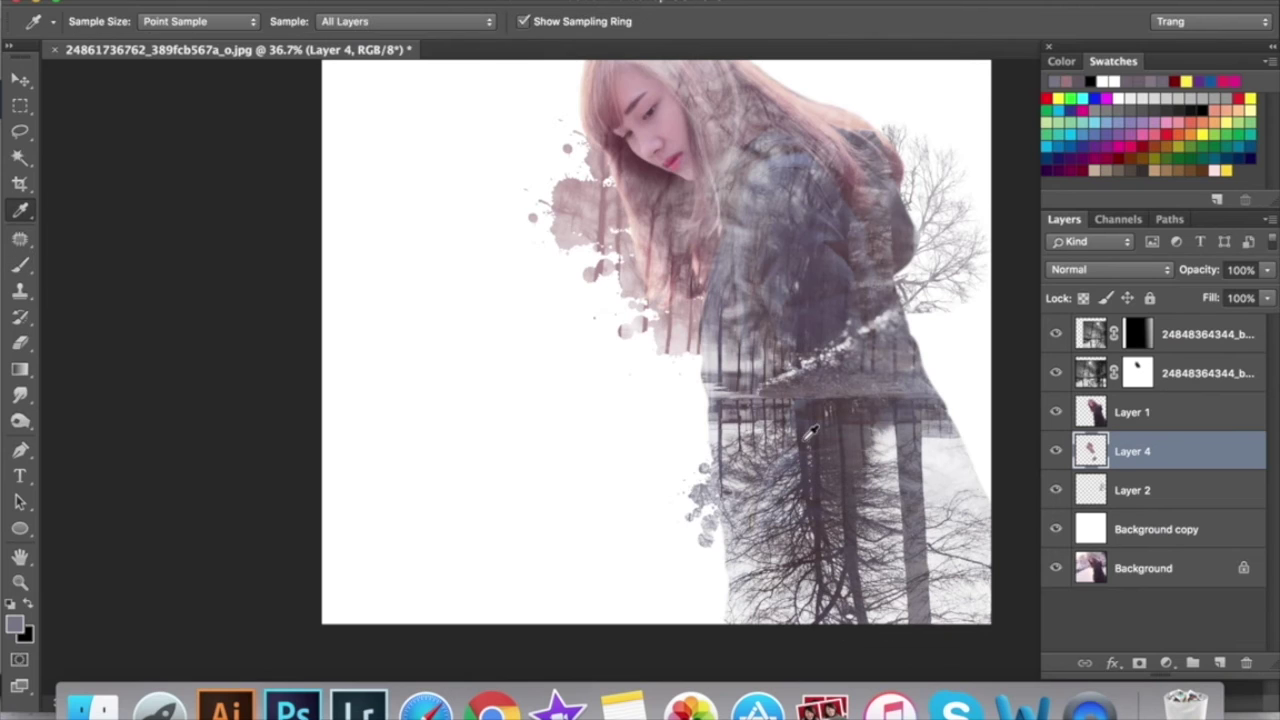
left_click(810, 404)
key("b")
left_click(704, 580)
key("bracketright")
key("bracketright")
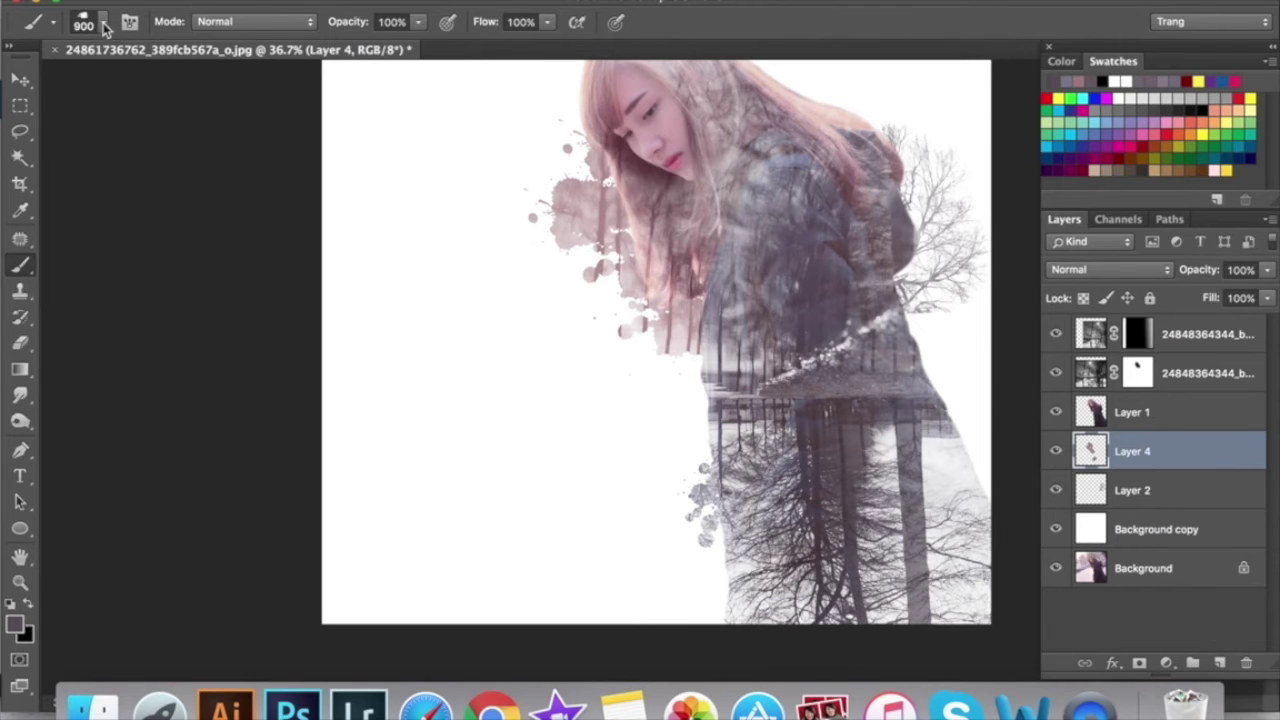
- Stamp large grey splatters with the rotated 700 splatter preset at 1000 px over the bottom-left corner
left_click(103, 21)
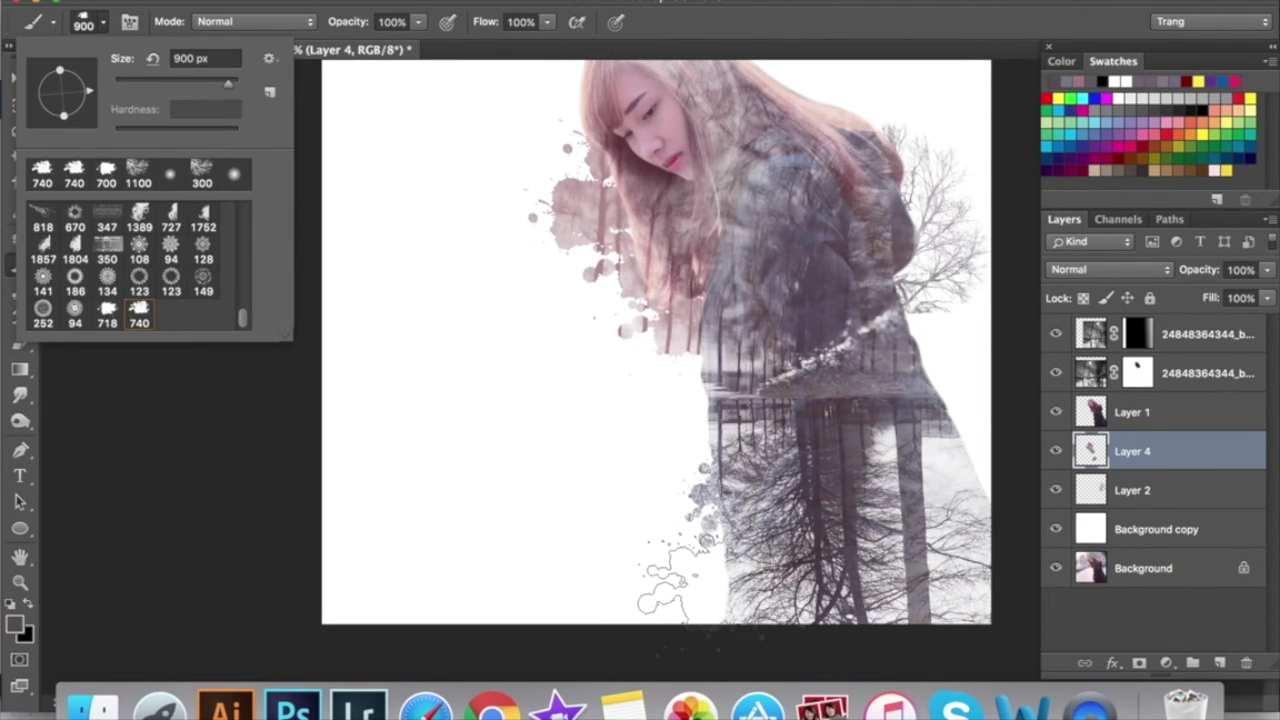
left_click(690, 575)
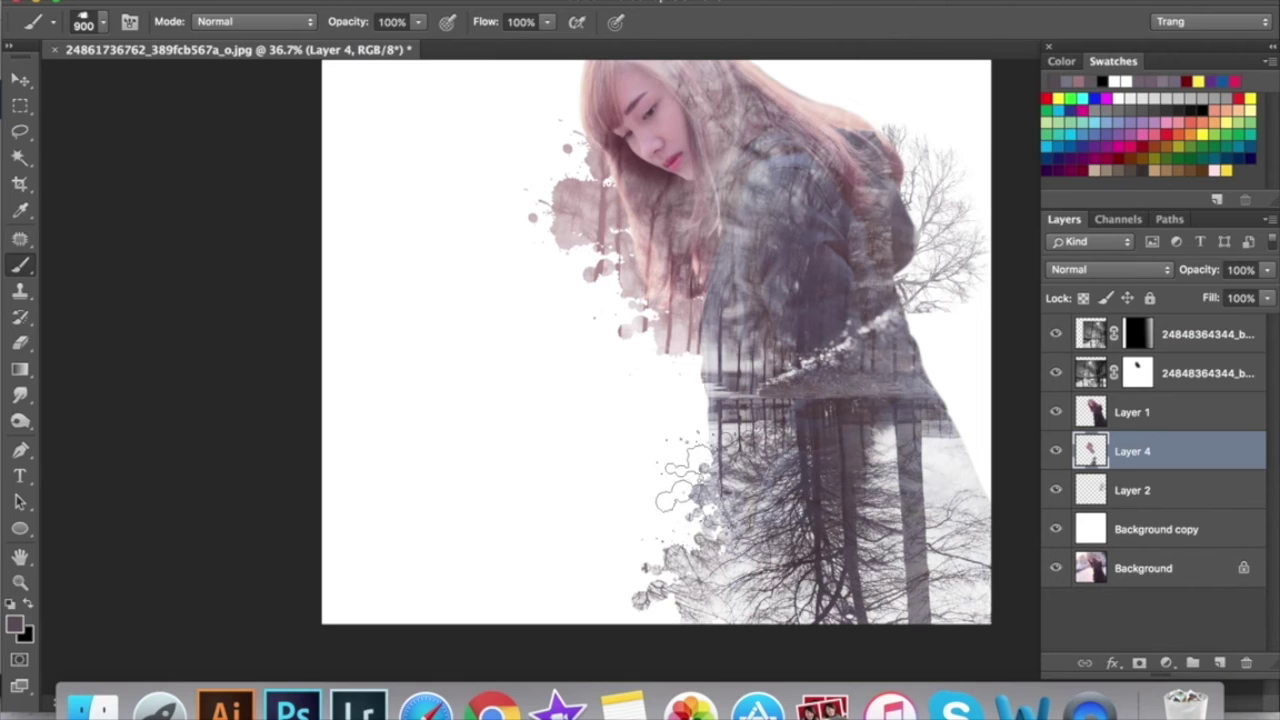
left_click(95, 25)
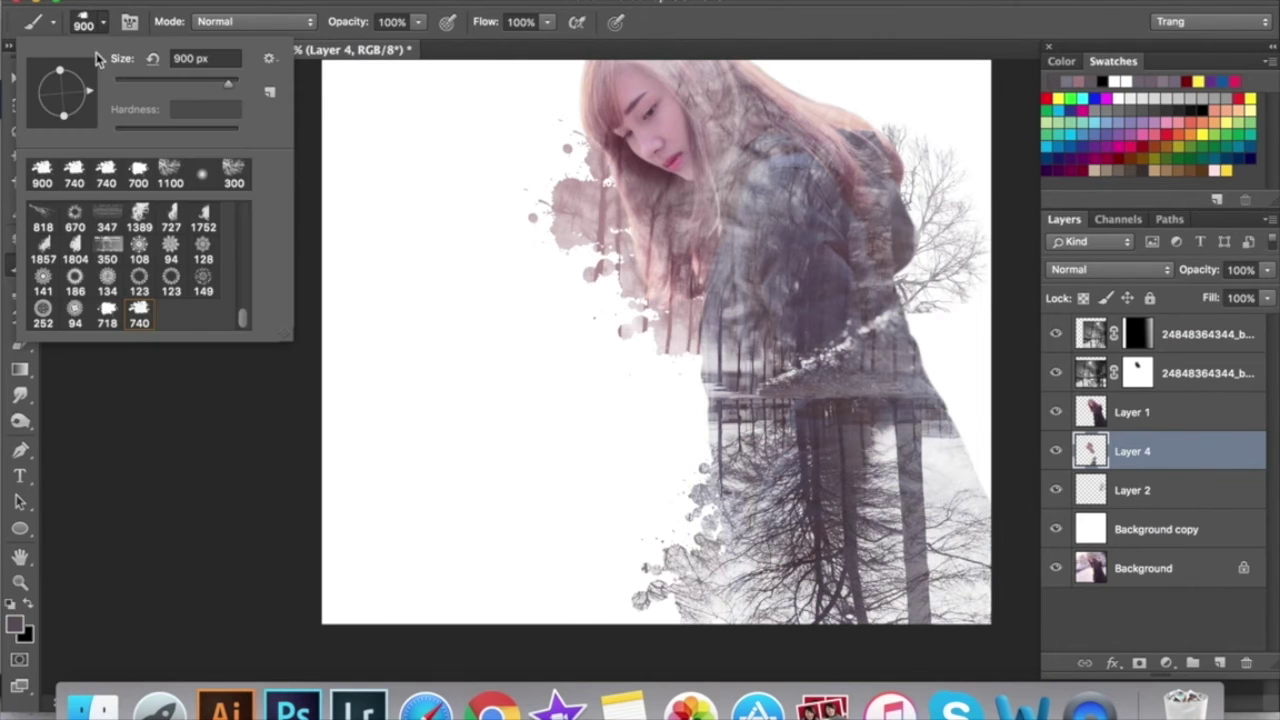
left_click(138, 172)
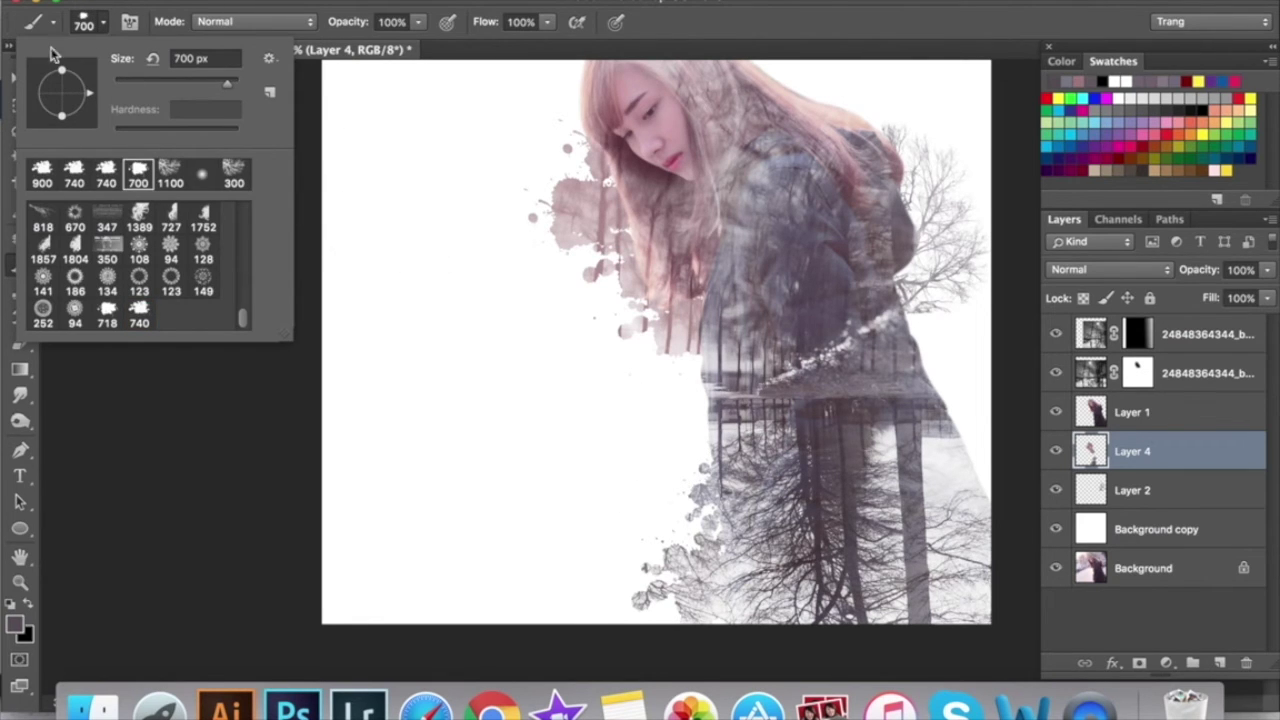
left_click_drag(89, 92, 80, 73)
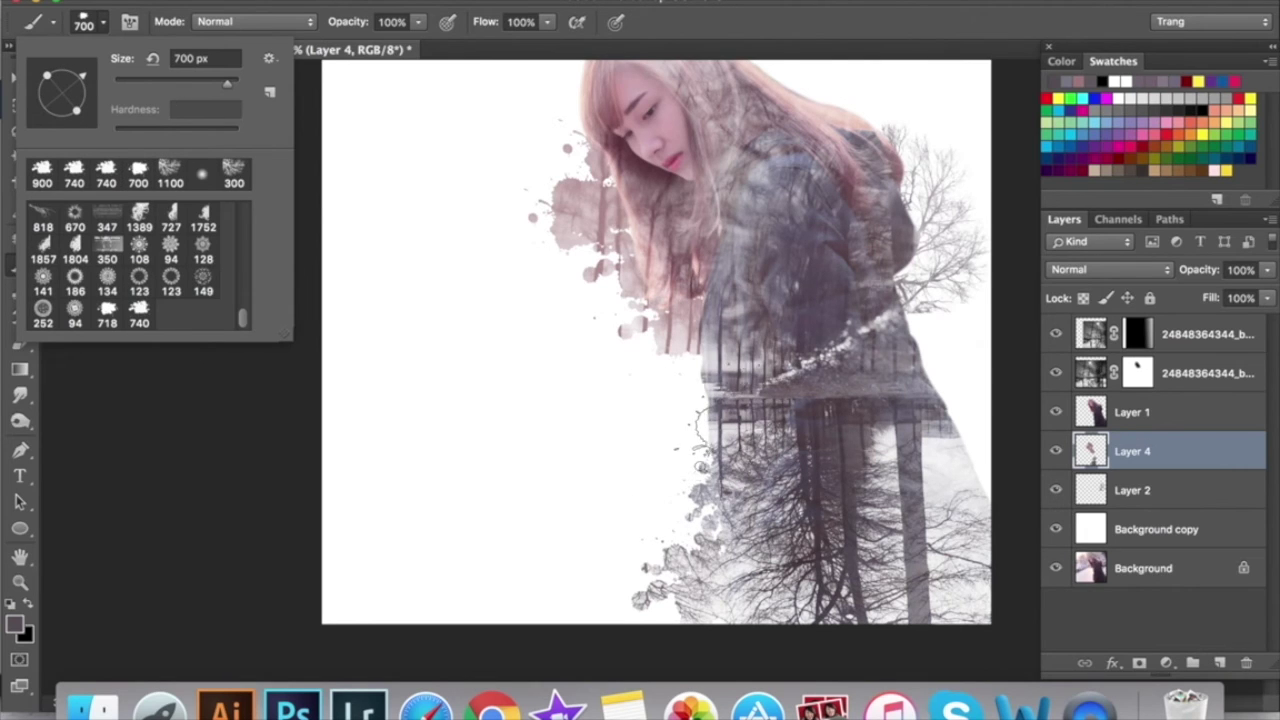
left_click(705, 440)
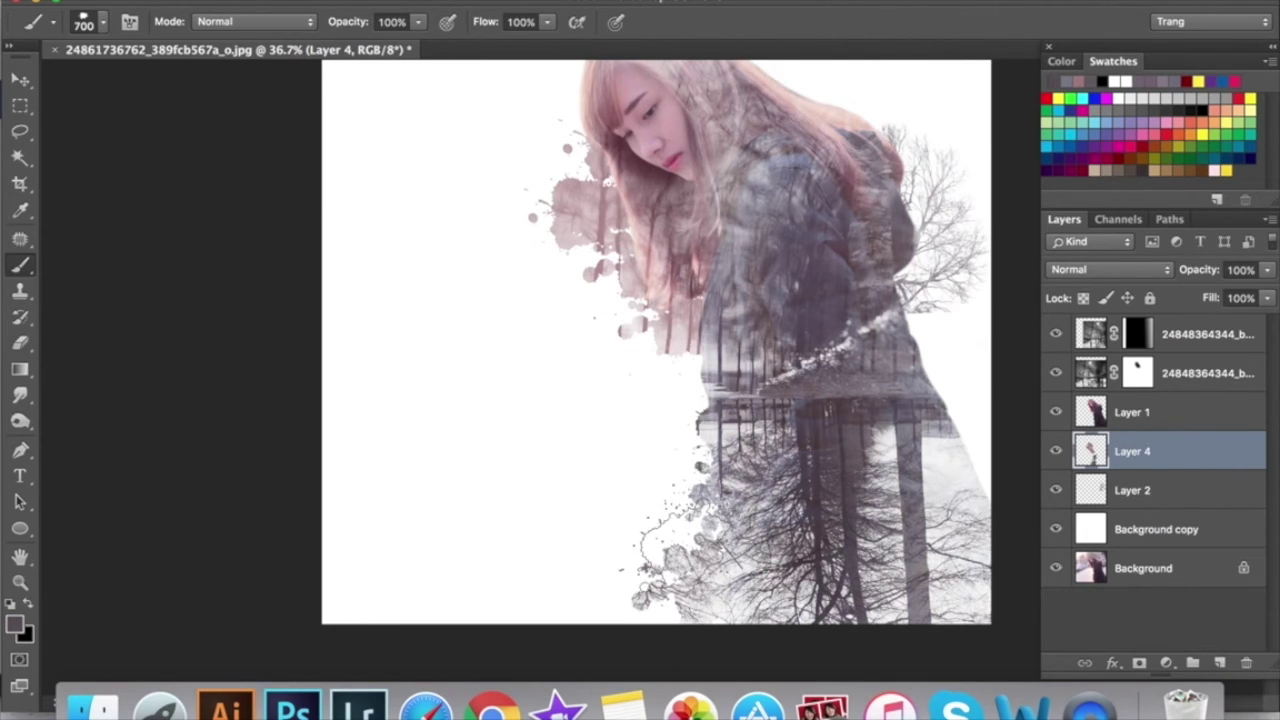
key("bracketright")
key("bracketright")
key("bracketright")
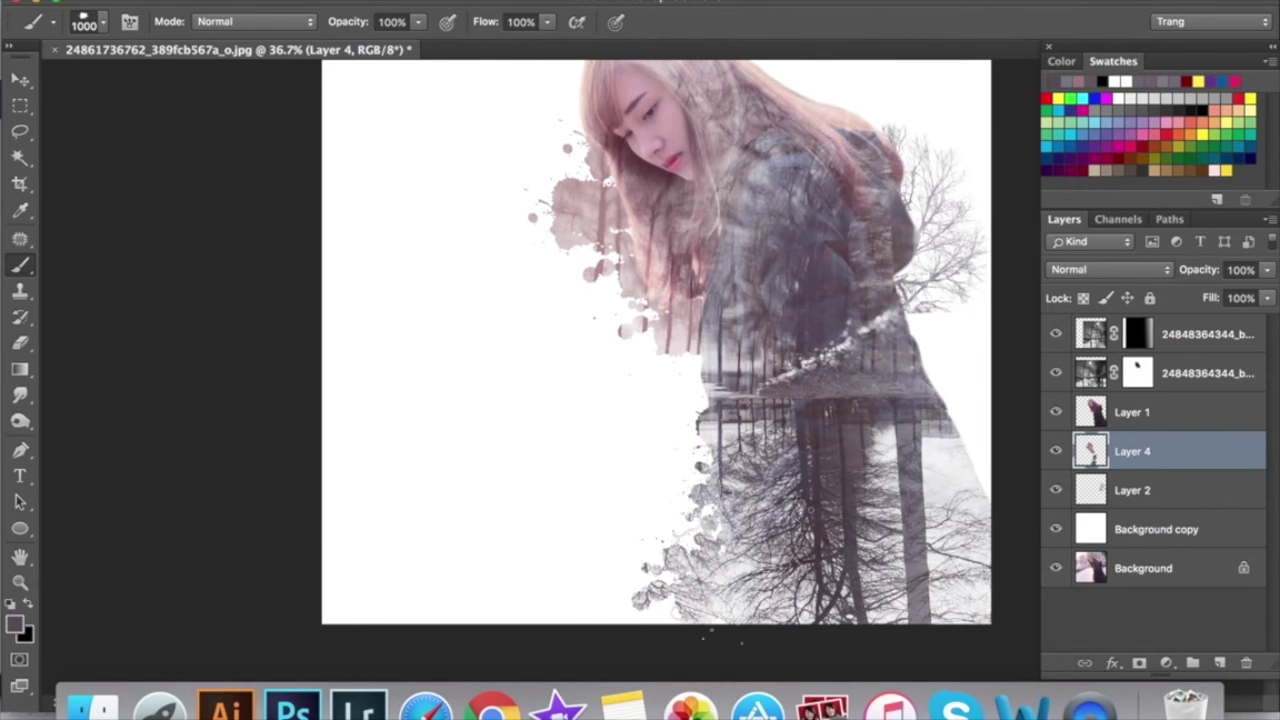
left_click(680, 545)
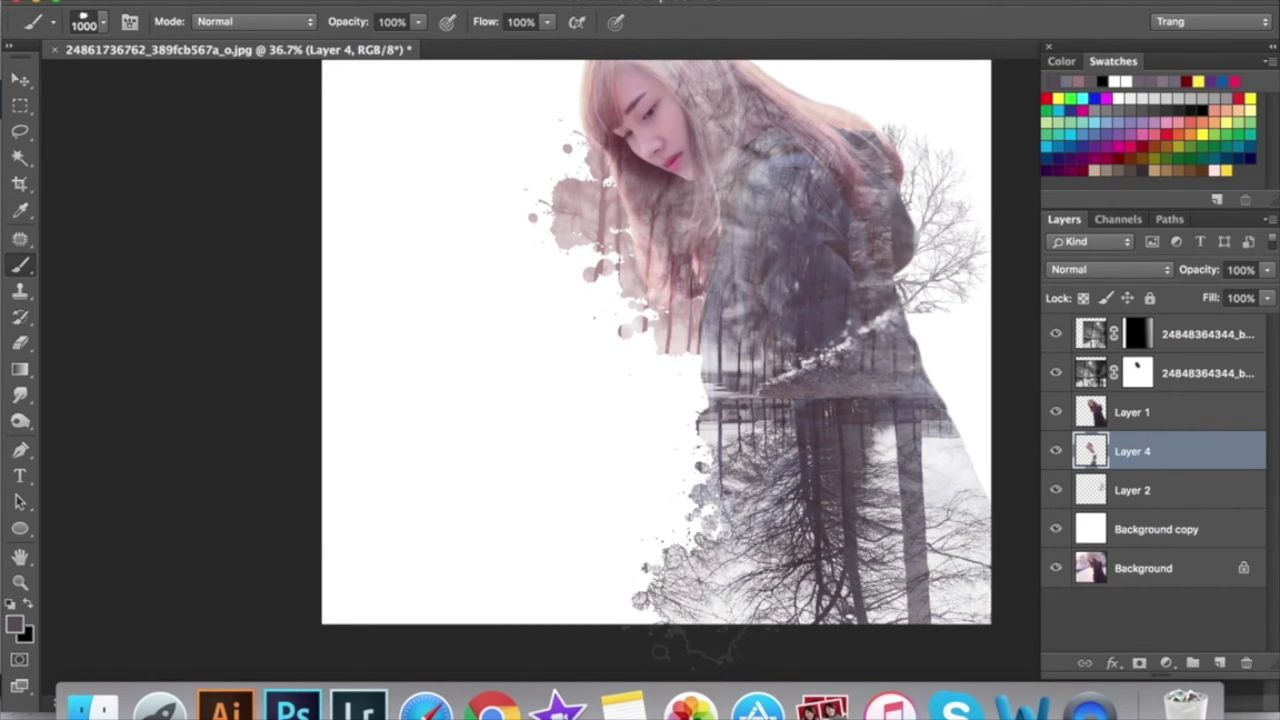
scroll(665, 485, "down", 2)
scroll(665, 485, "down", 2)
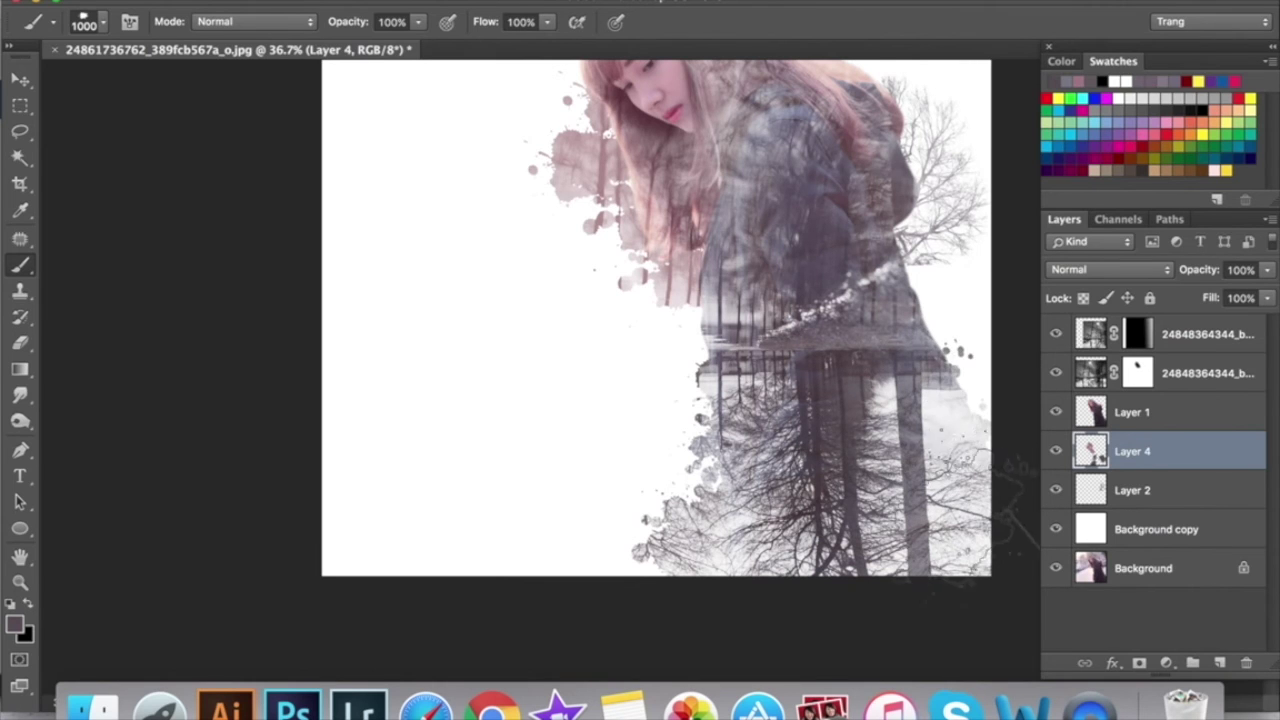
scroll(887, 478, "down", 2)
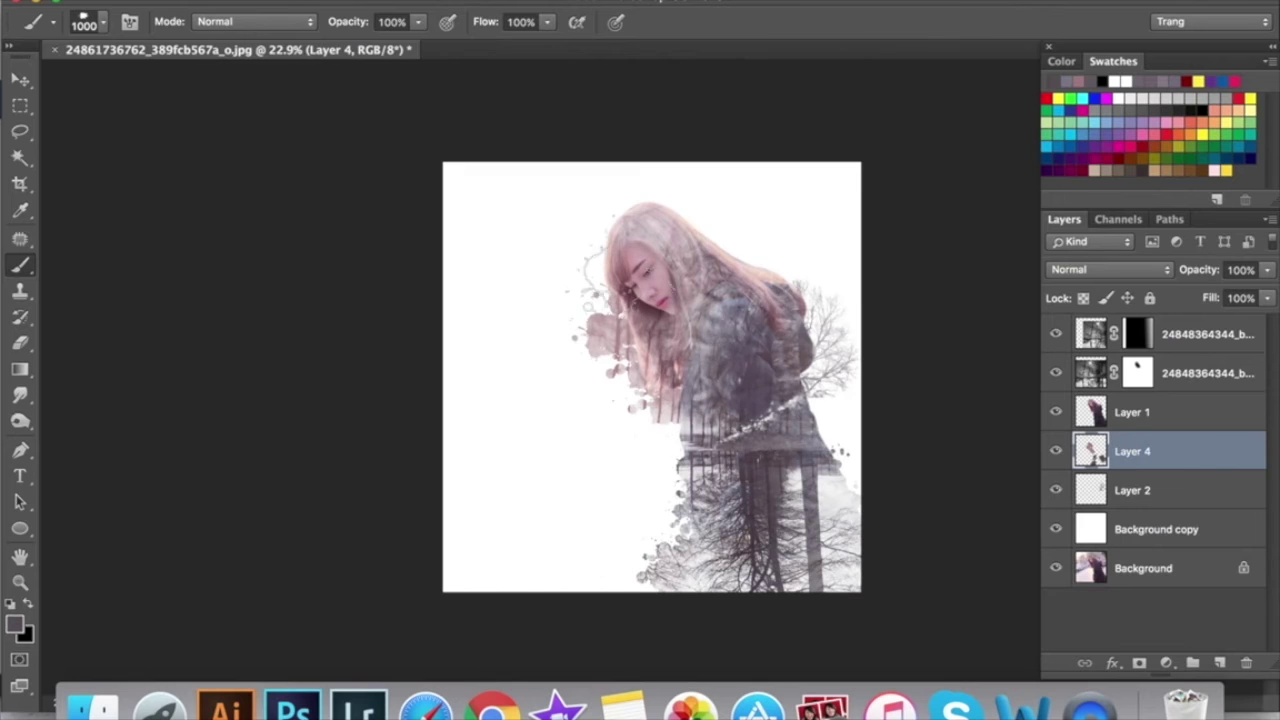
- Soften the area left of the head with sampled pink hair colour, then select the top tree layer
left_click_drag(610, 240, 600, 300)
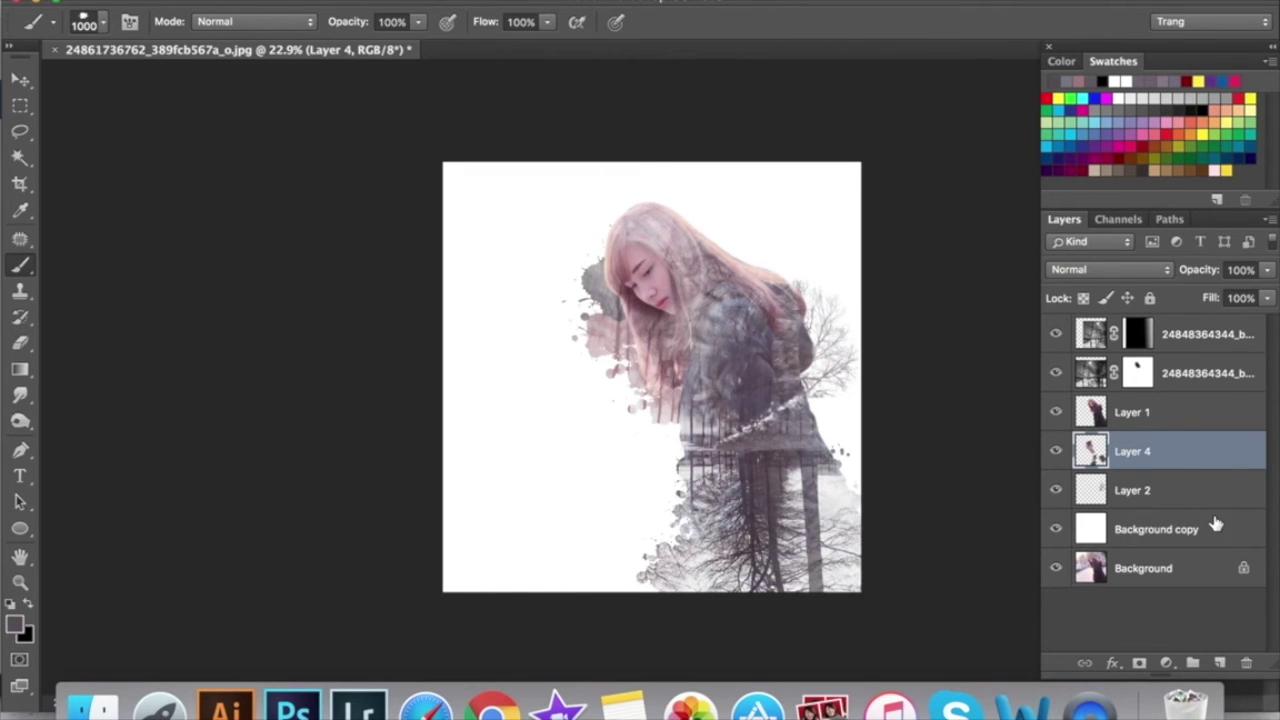
key("ctrl+z")
key("i")
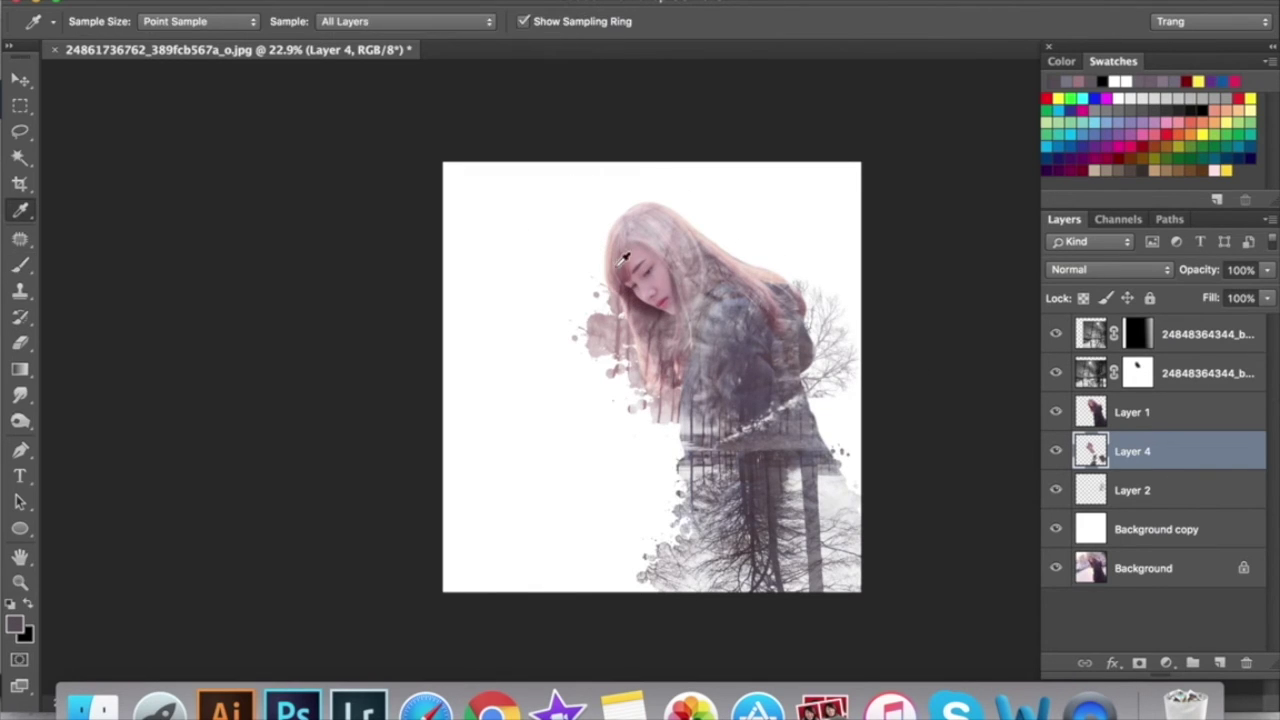
left_click(622, 258)
key("b")
left_click_drag(610, 262, 585, 300)
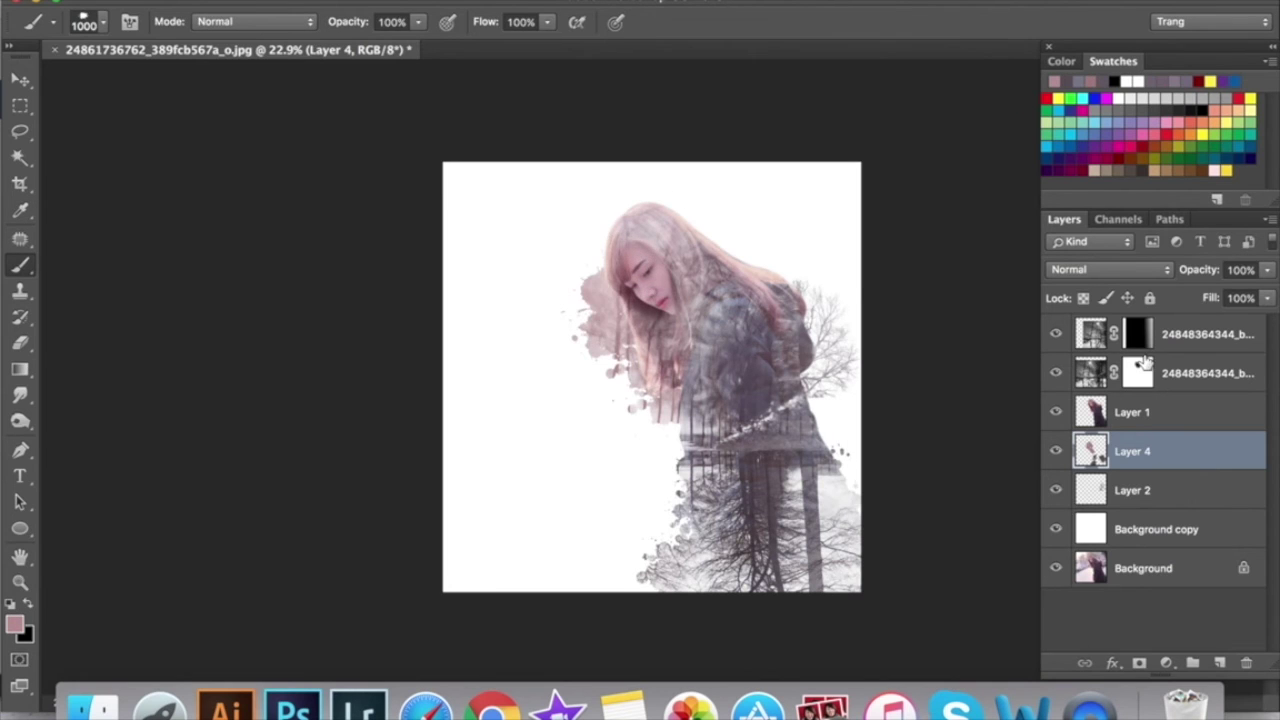
key("v")
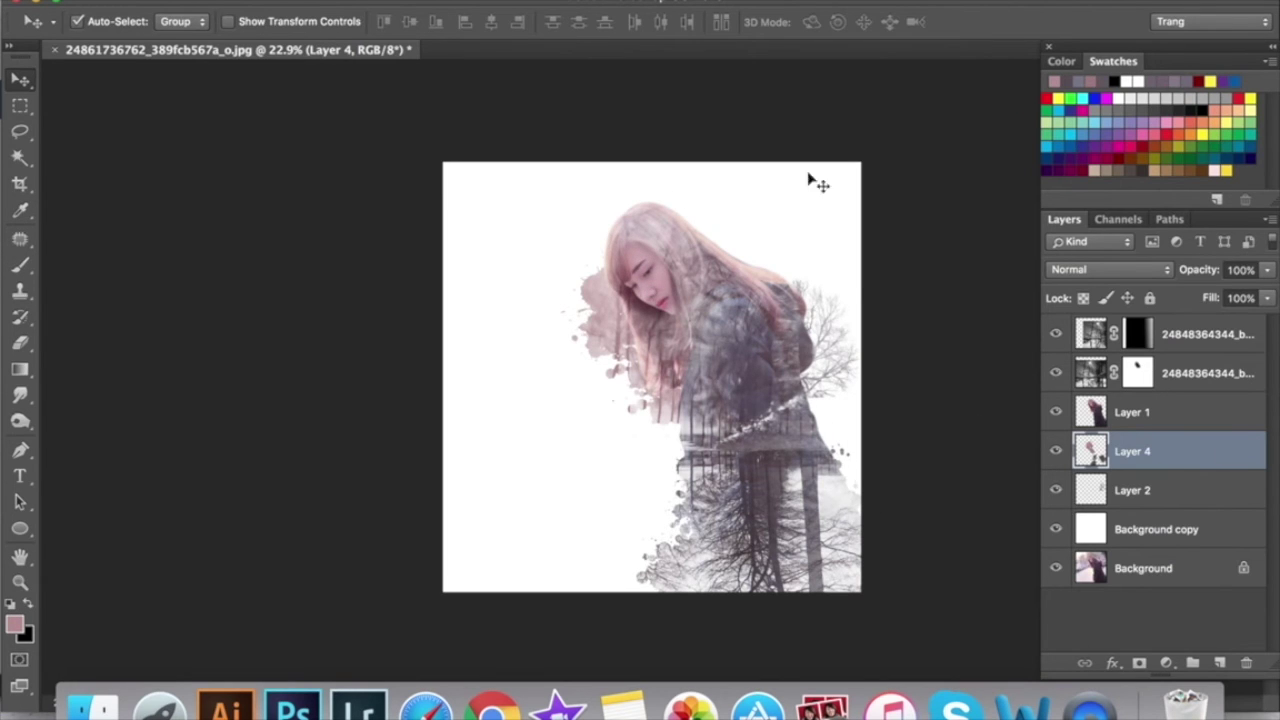
left_click(1183, 345)
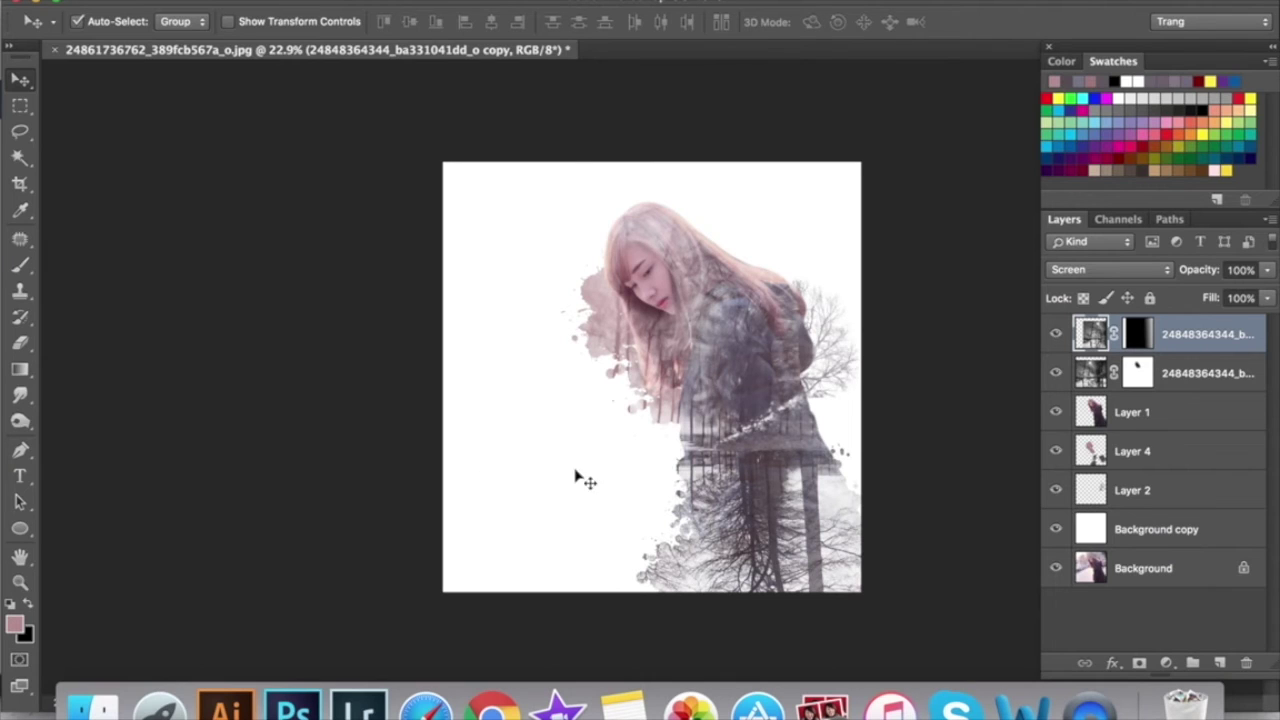
- Add the text BLACK GIRL left of the figure and scale it up to title size
key("t")
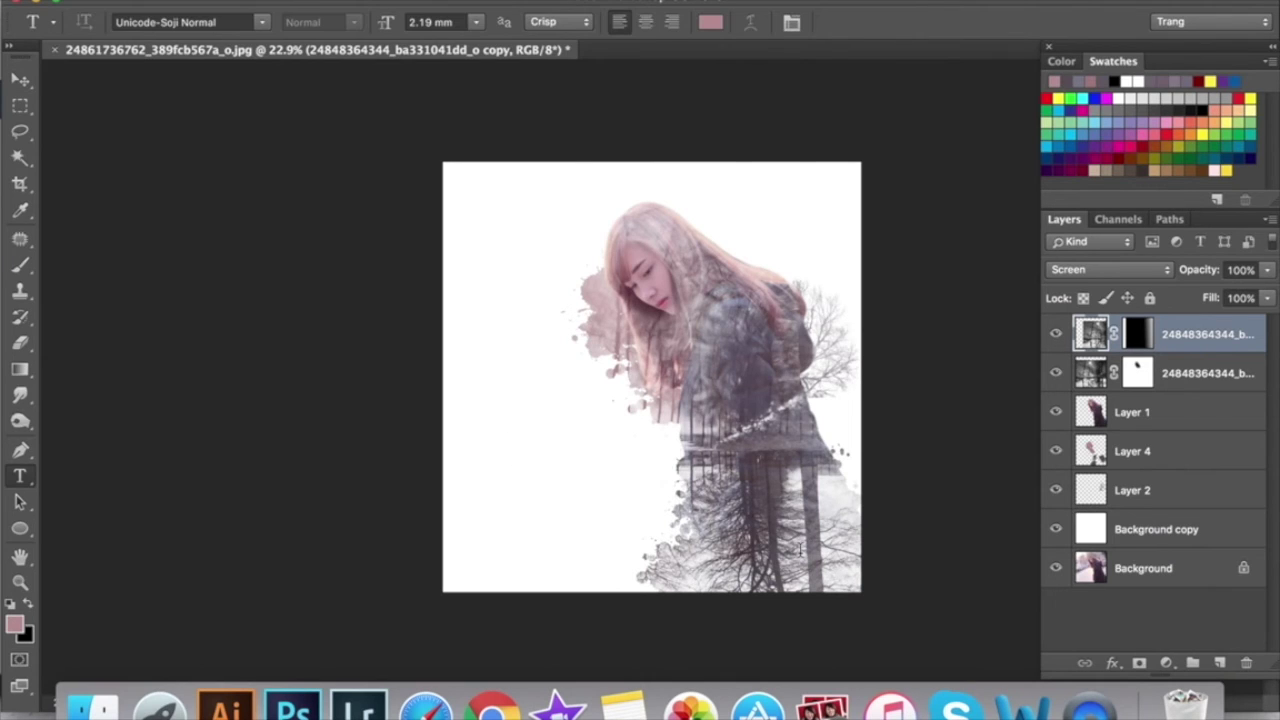
left_click(489, 448)
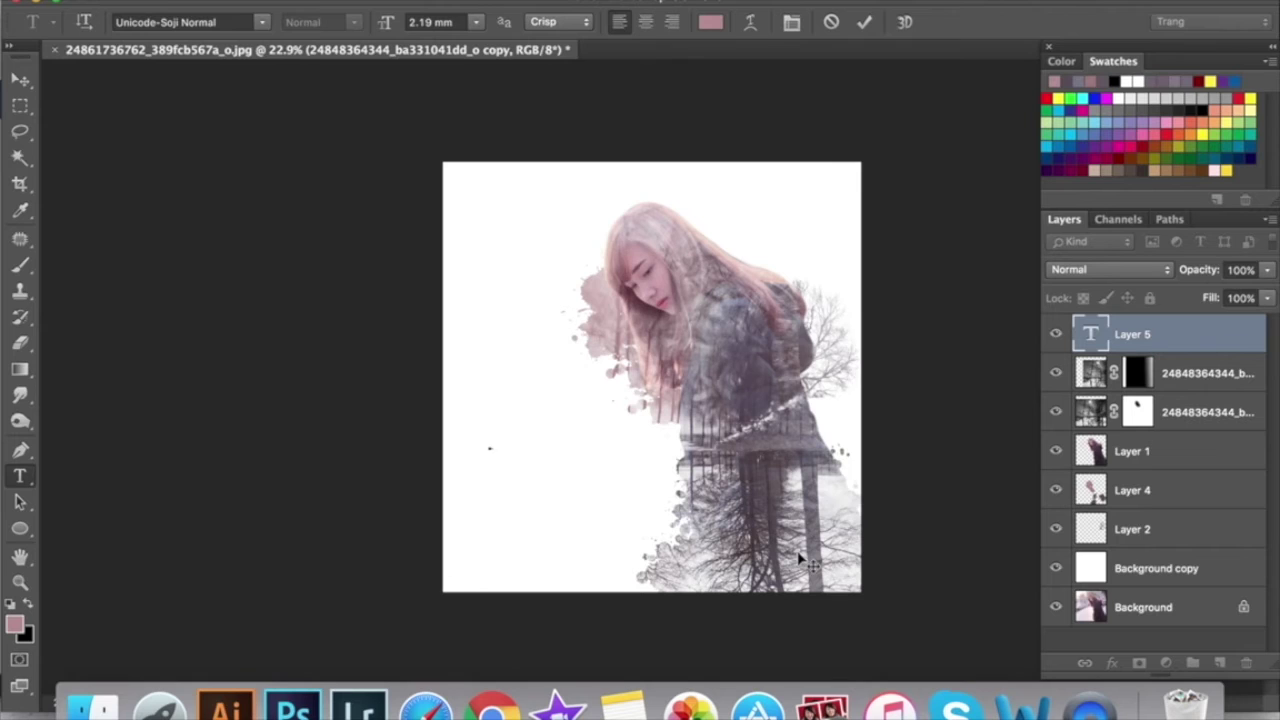
left_click(20, 79)
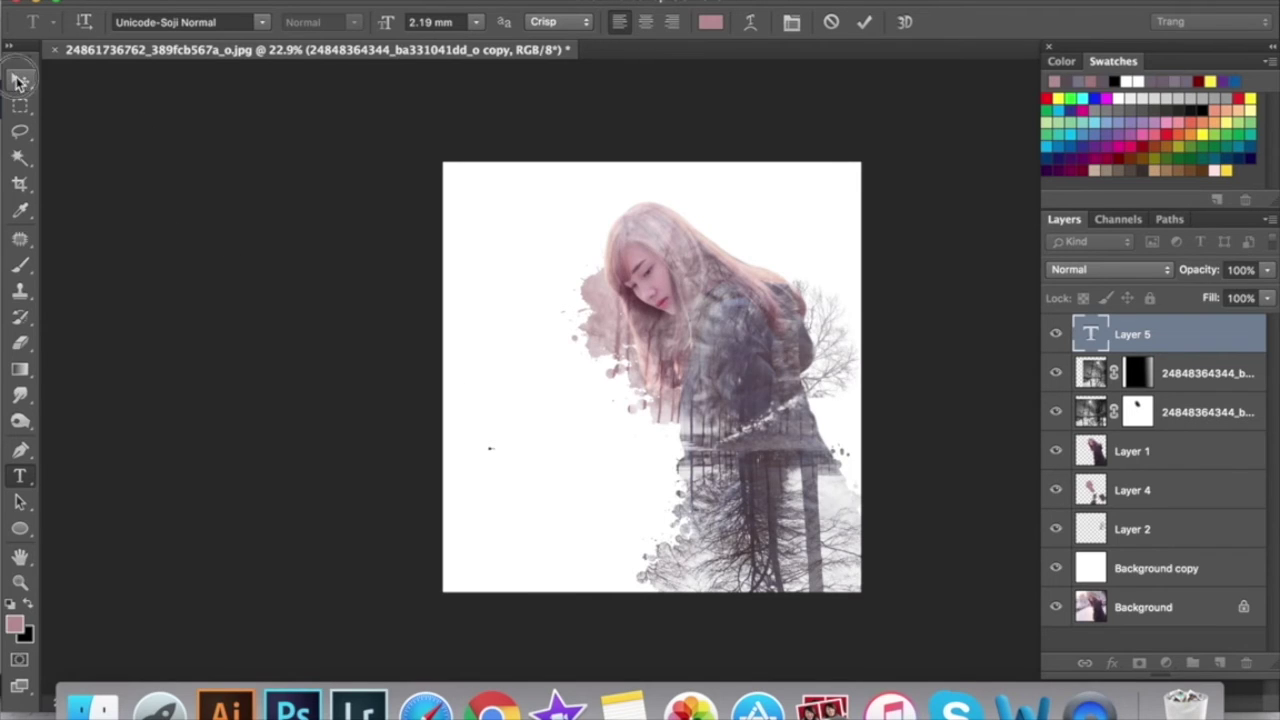
key("ctrl+t")
left_click_drag(492, 452, 672, 510)
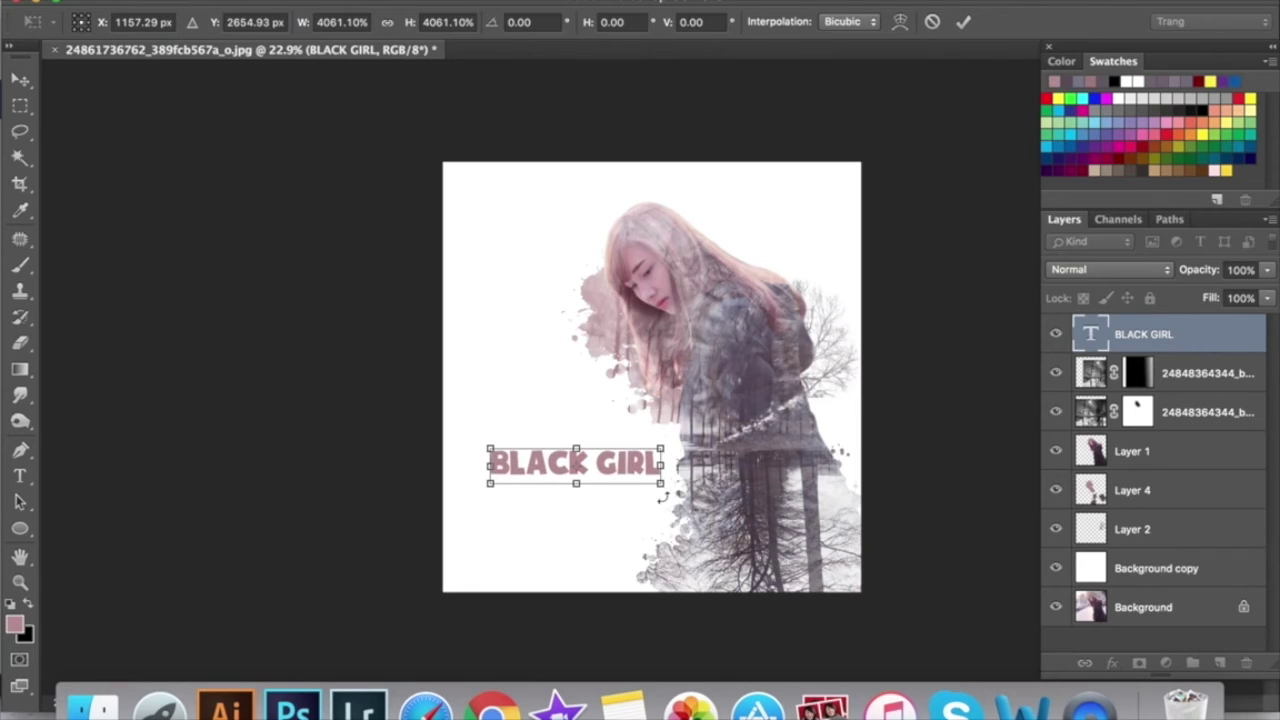
key("Return")
- Shift the BLACK GIRL title slightly left and select all its text
left_click_drag(634, 471, 606, 463)
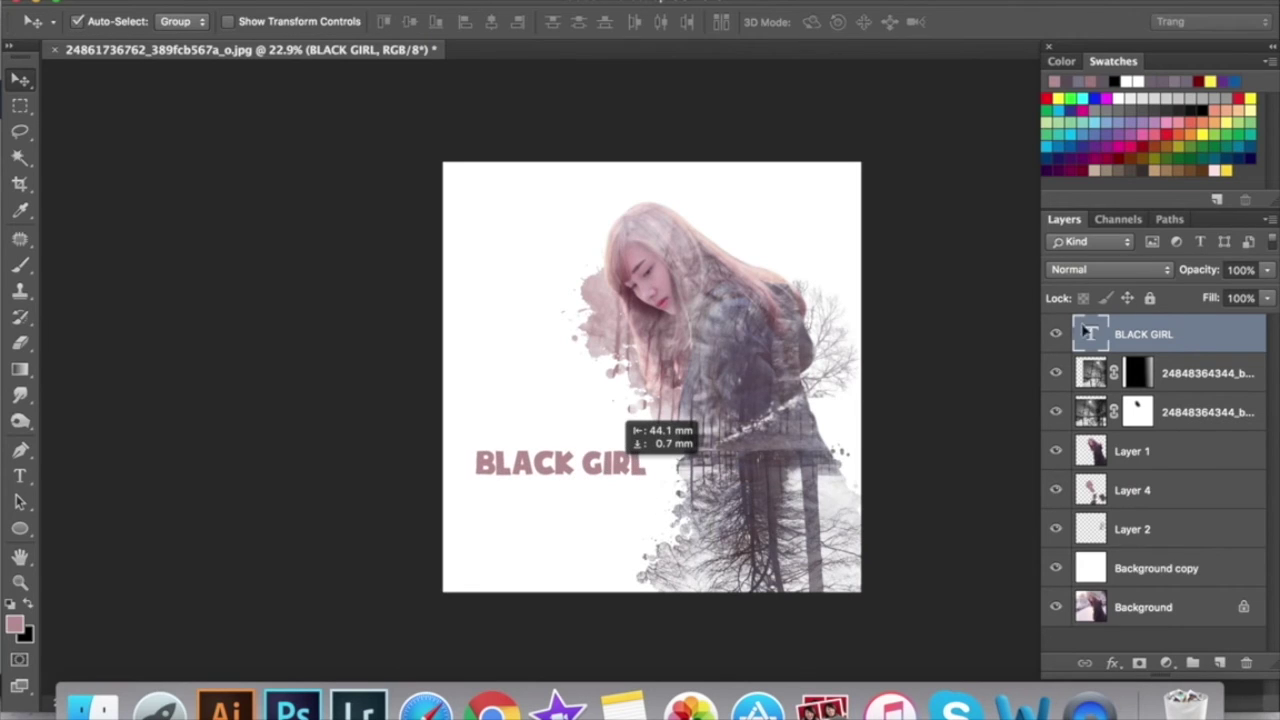
double_click(1090, 334)
left_click(157, 22)
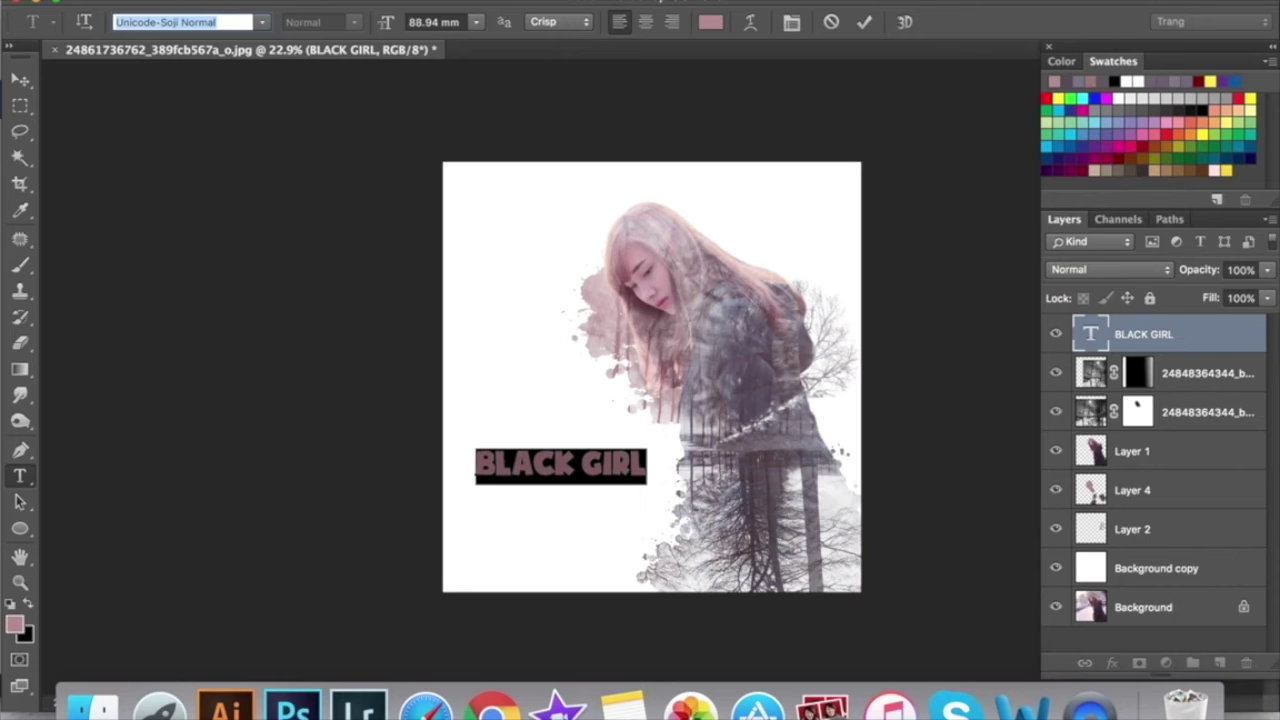
- Change the BLACK GIRL title's font to Felix Titling Regular
type("F")
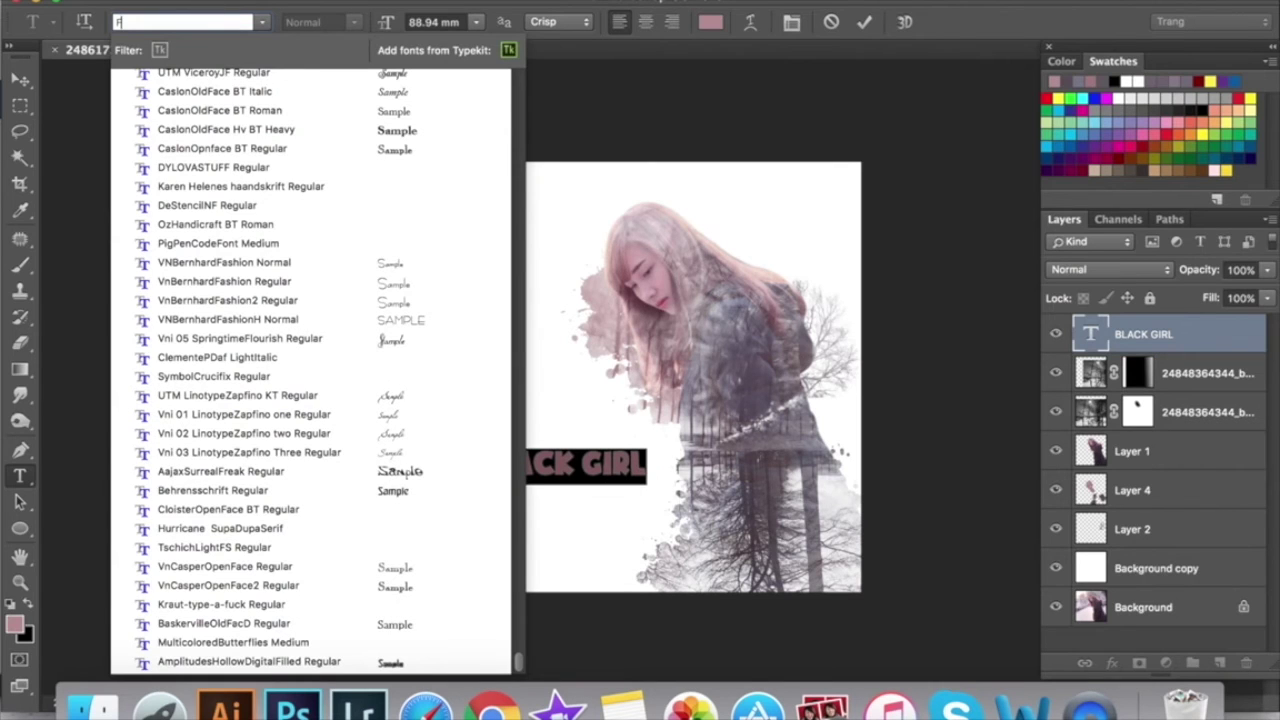
type("ELIX")
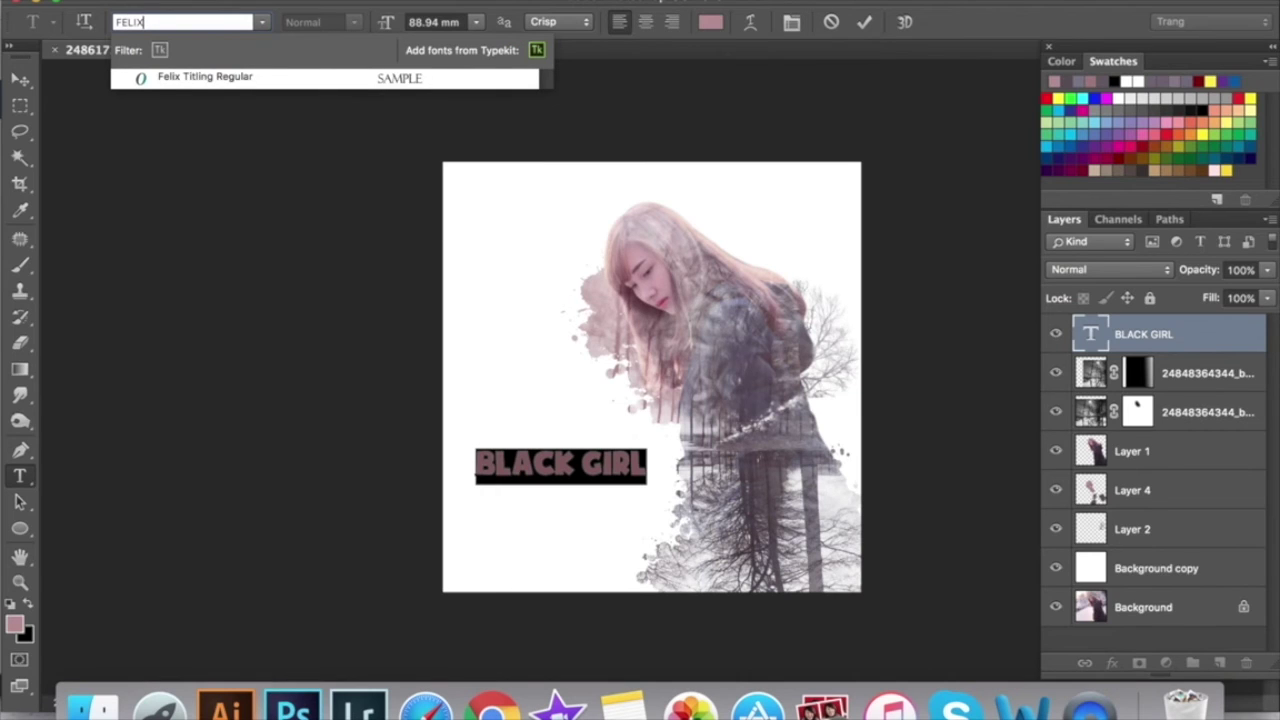
left_click(178, 78)
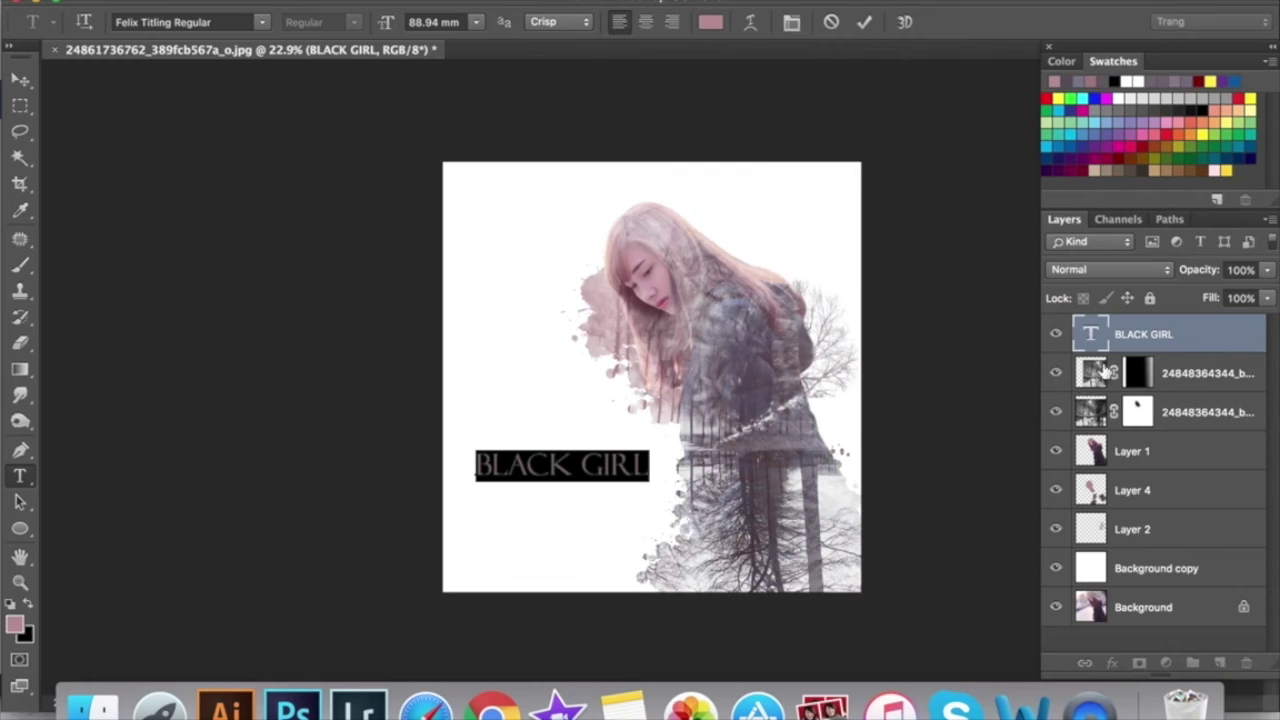
left_click(703, 24)
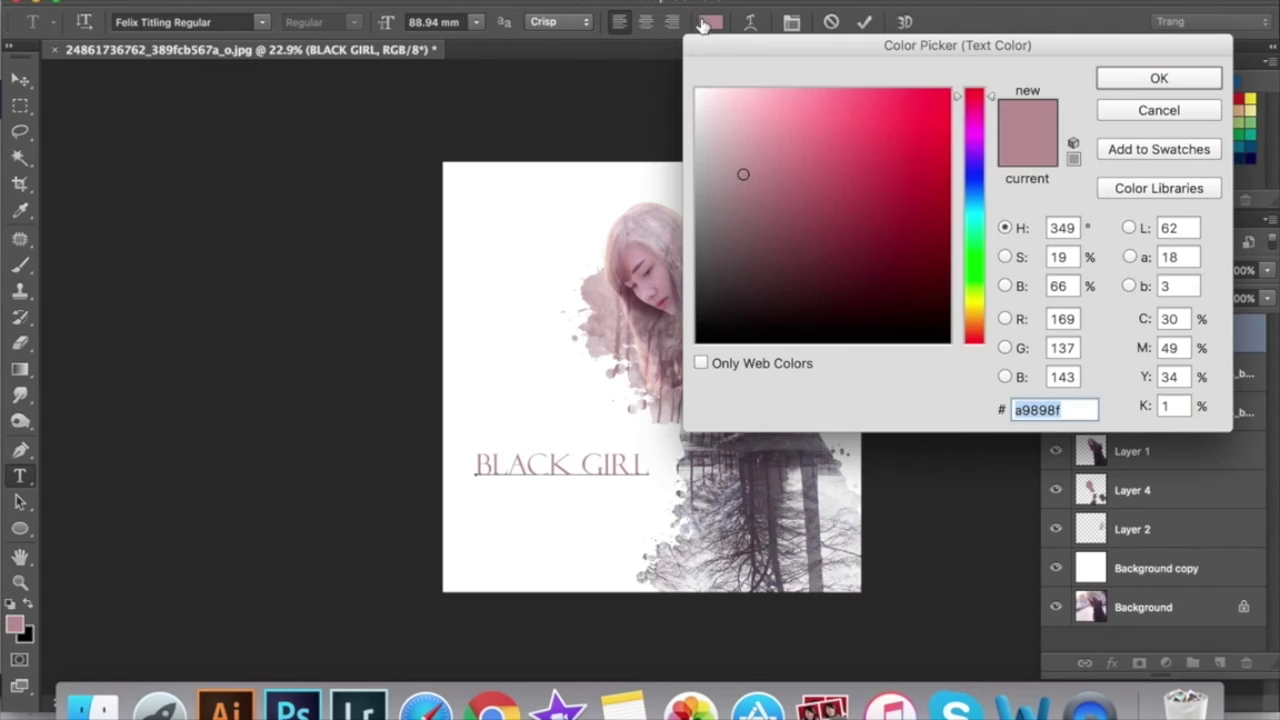
- Recolour the title with a grey-violet tone sampled from the portrait
left_click(748, 455)
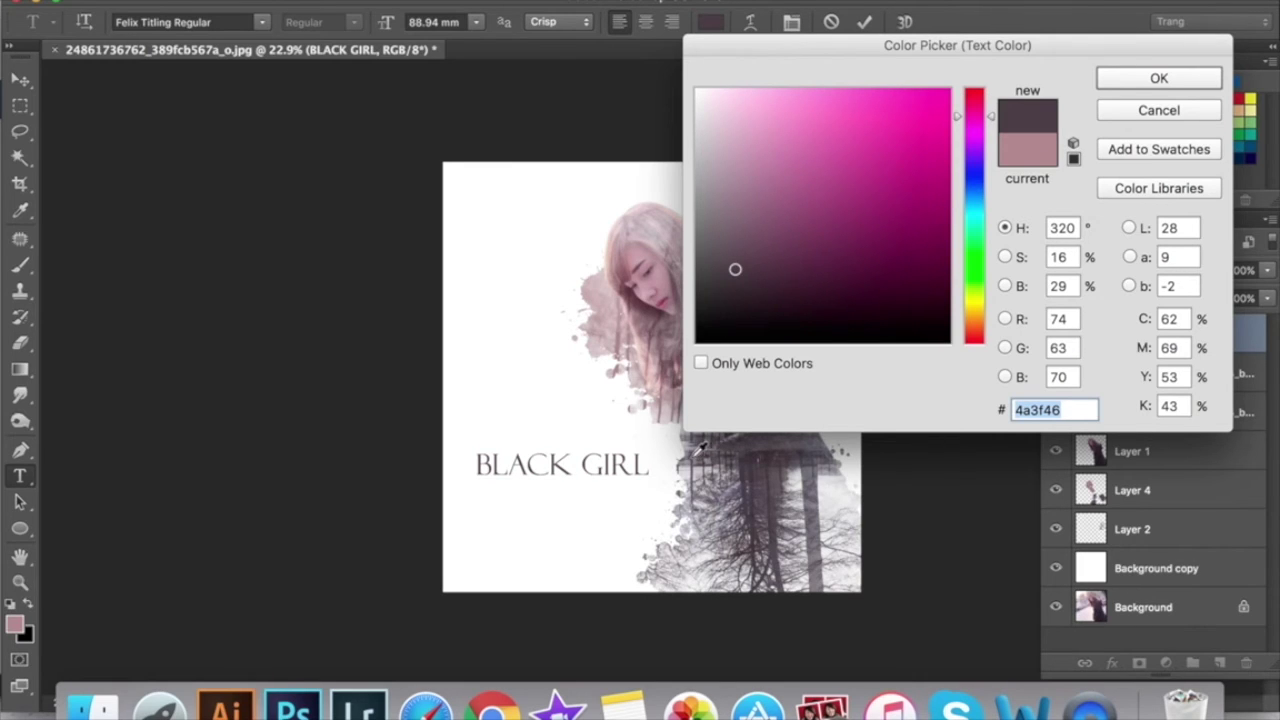
left_click(795, 456)
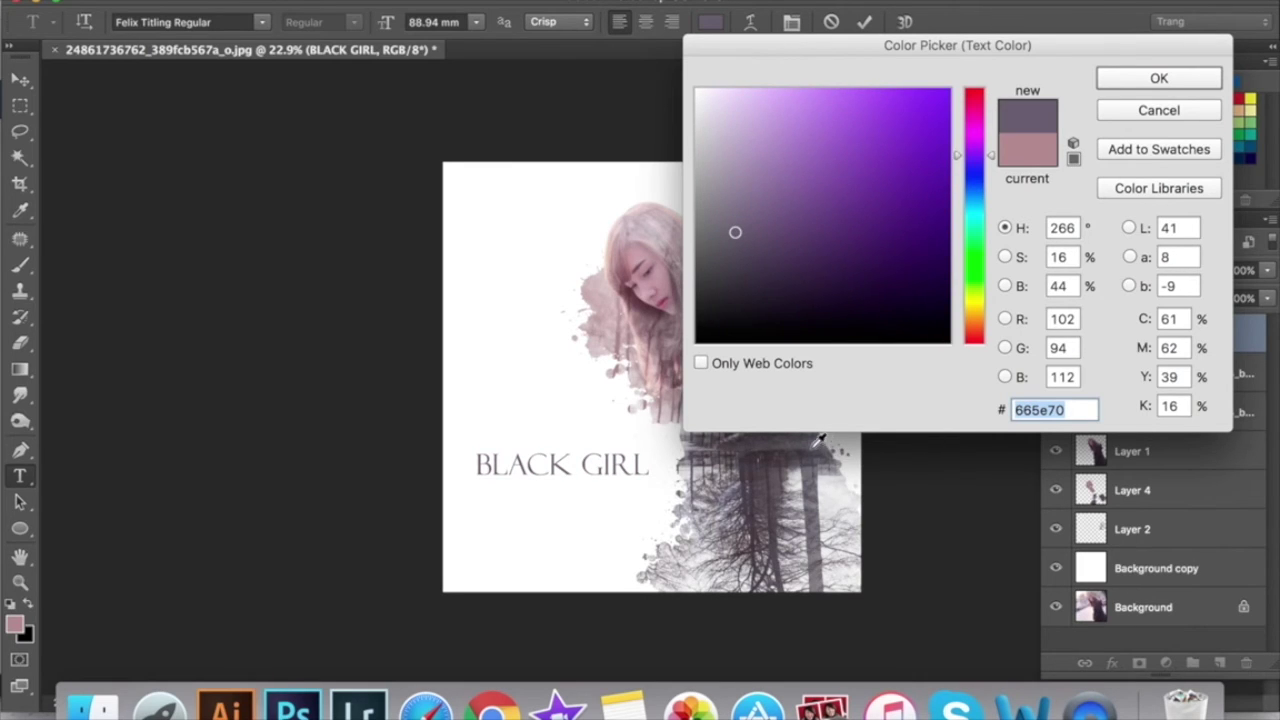
left_click(746, 448)
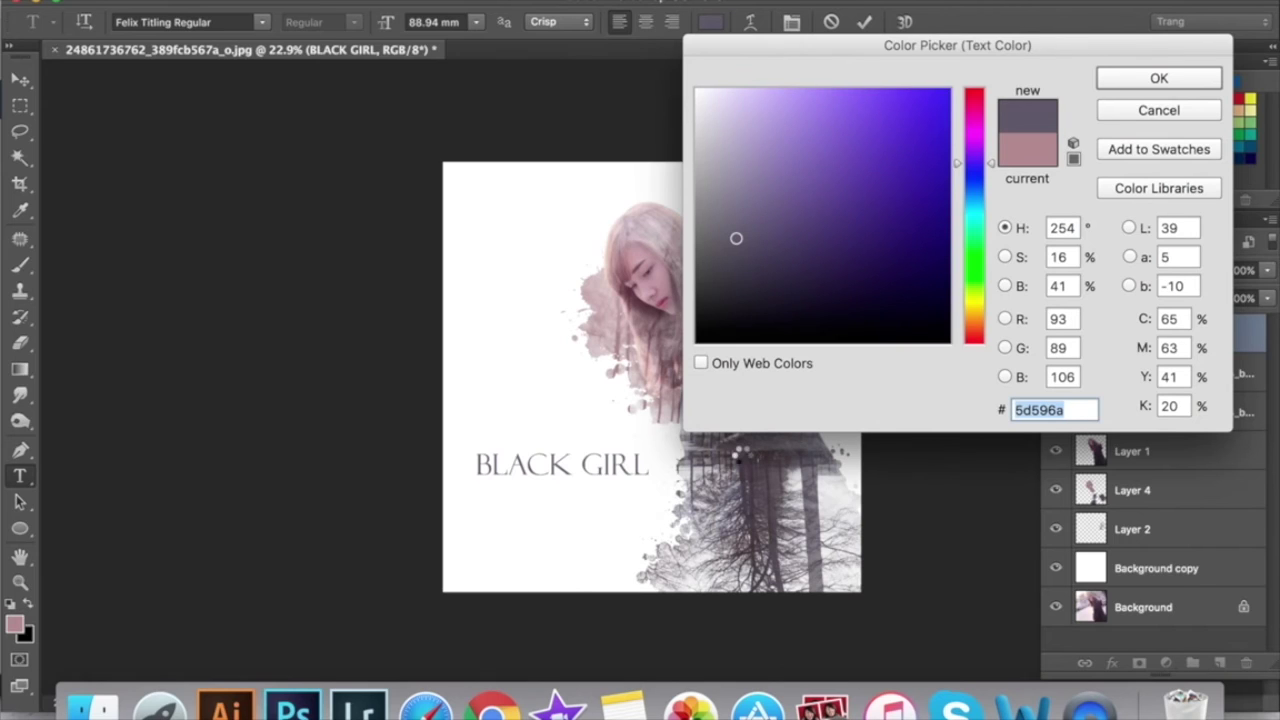
left_click(815, 463)
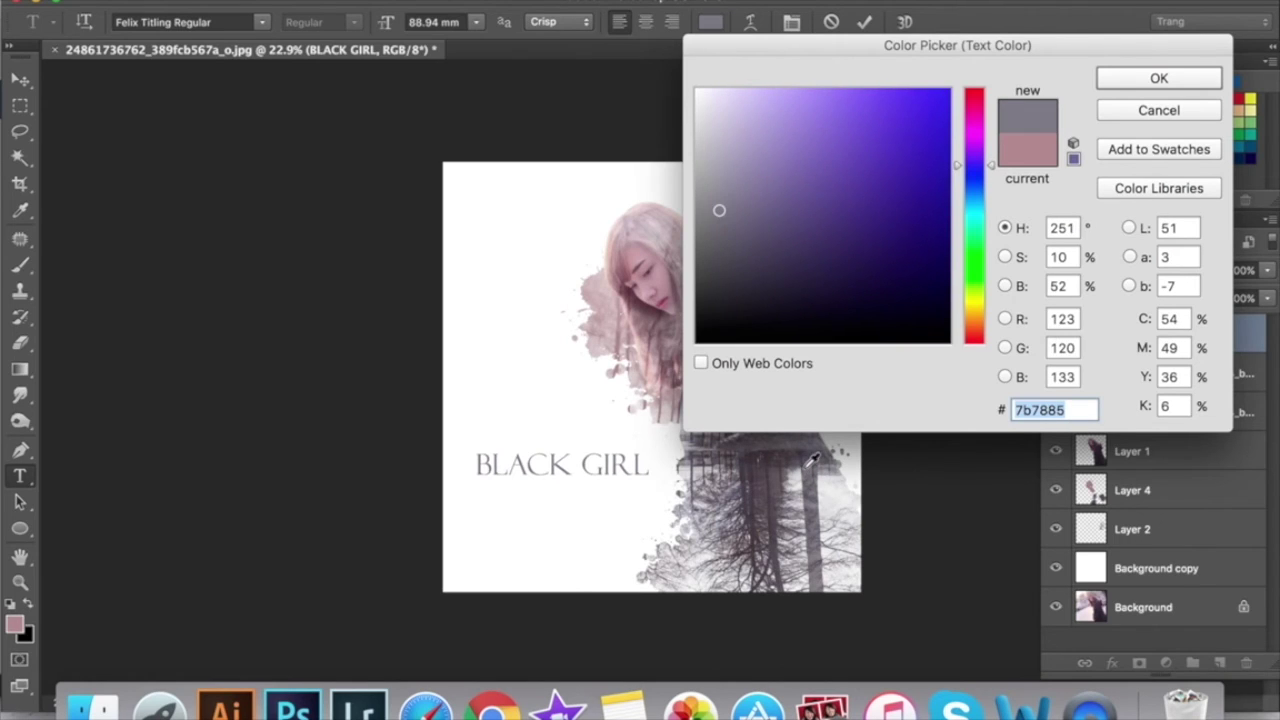
left_click(746, 449)
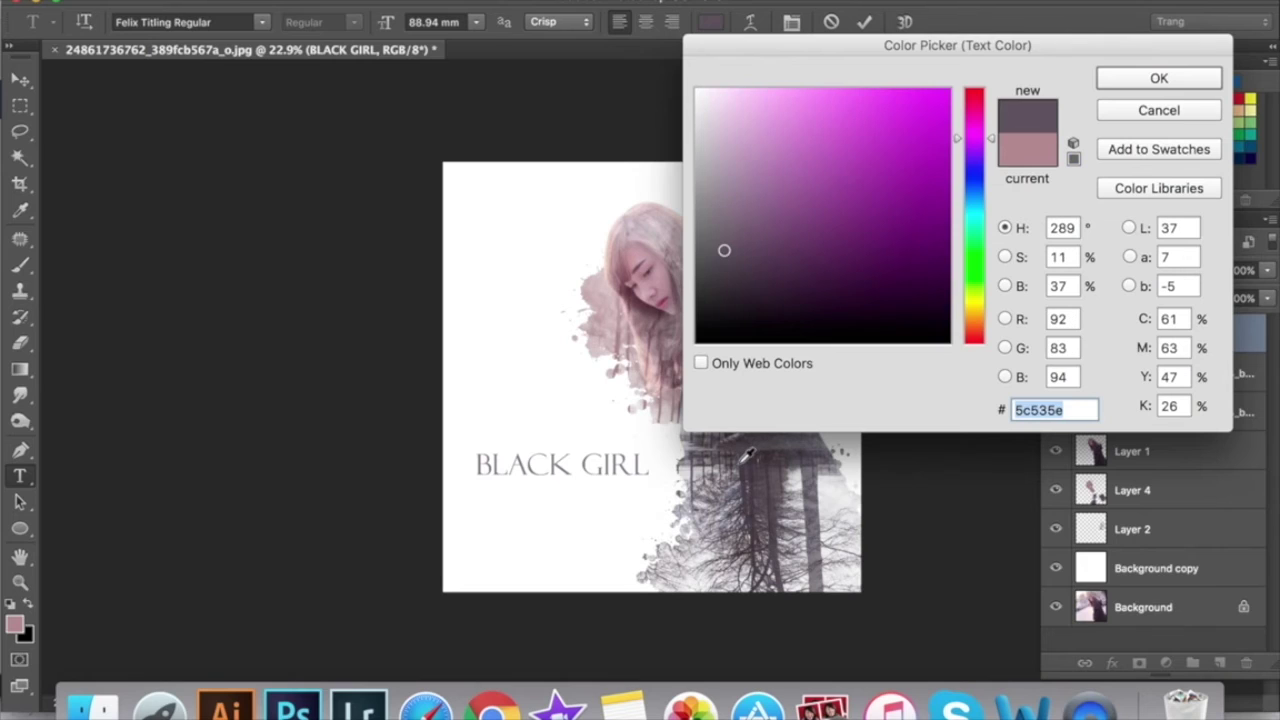
left_click(825, 433)
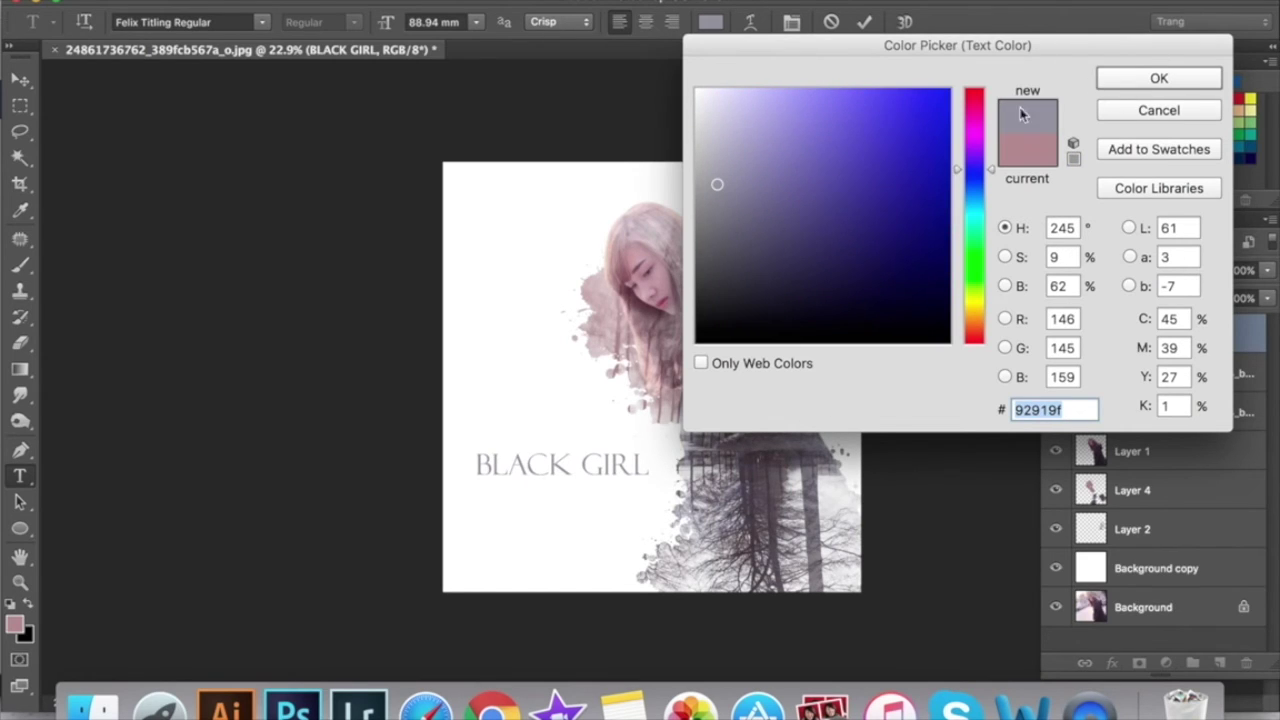
left_click(1100, 86)
- Enlarge the BLACK GIRL title slightly and move it left and up
left_click(22, 80)
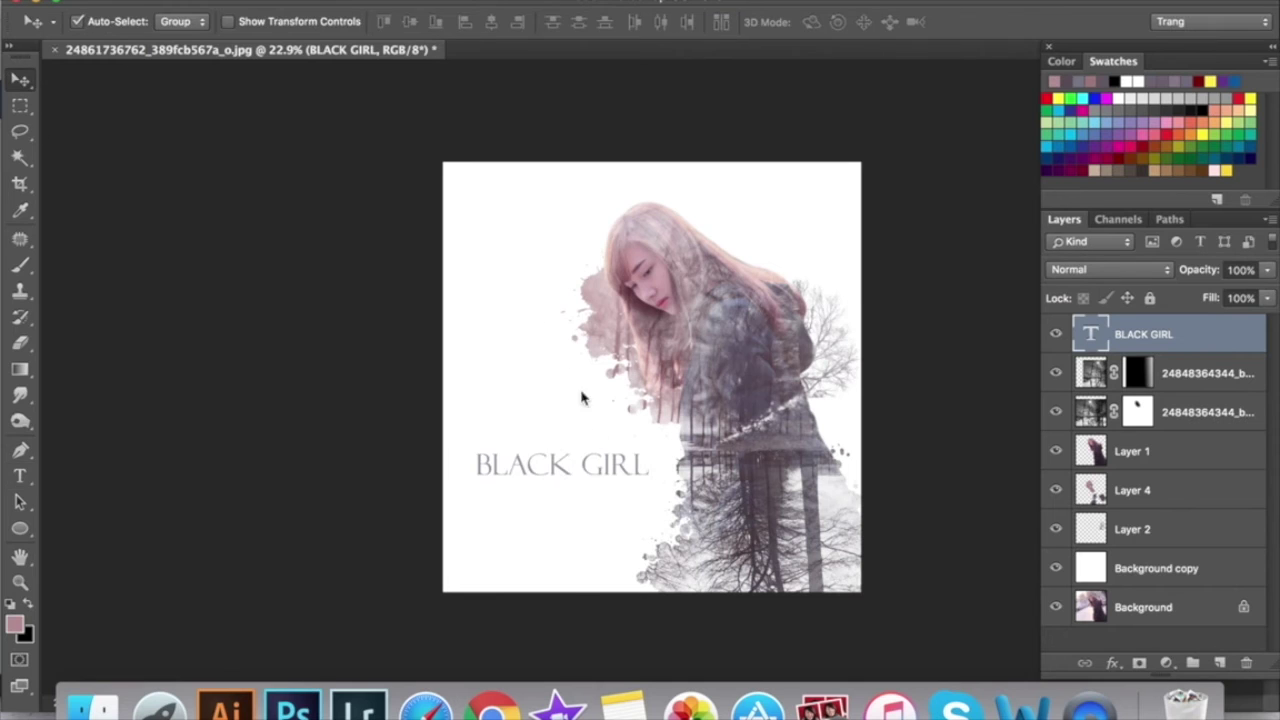
key("ctrl+t")
left_click_drag(655, 480, 683, 490)
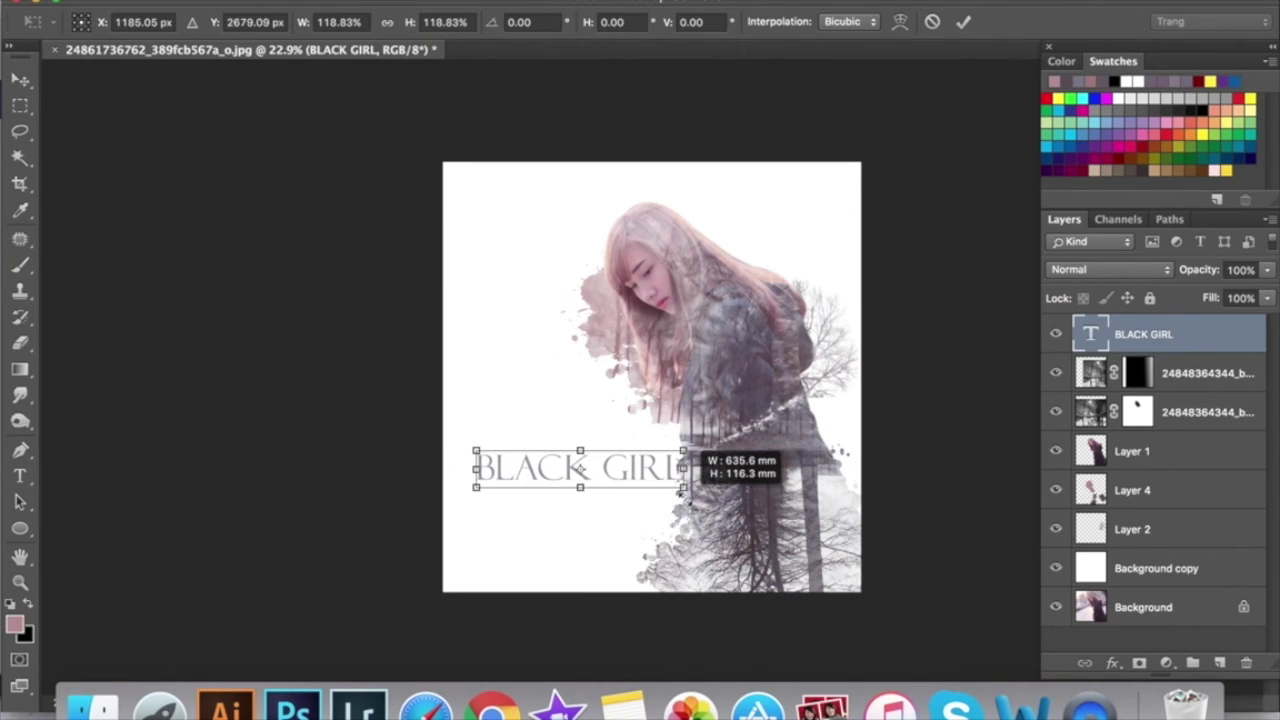
scroll(680, 490, "up", 3)
left_click_drag(651, 477, 670, 480)
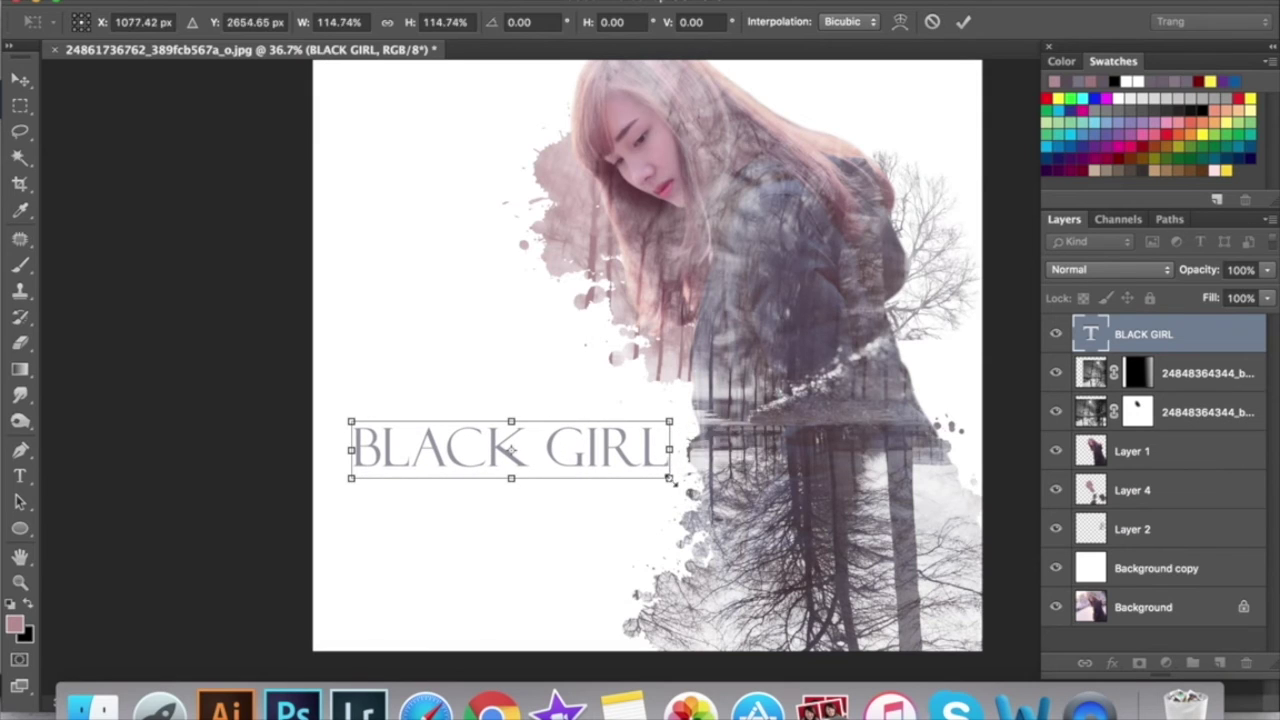
key("Return")
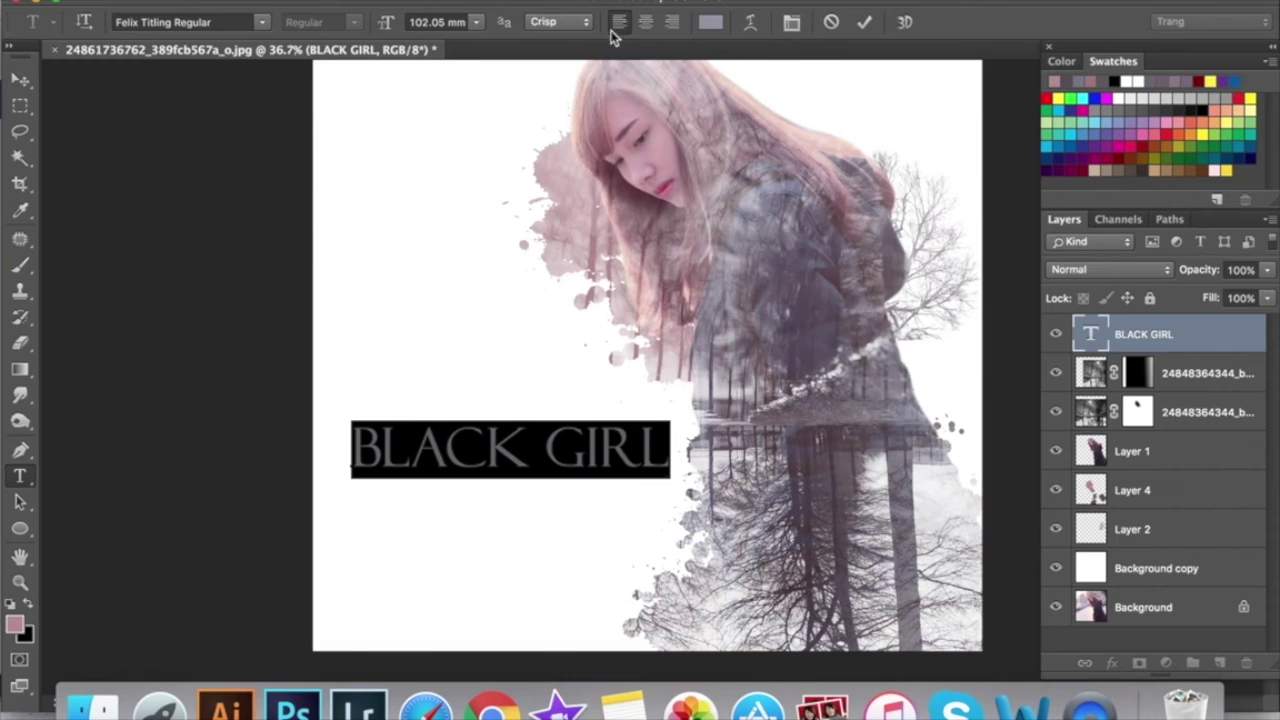
- Darken the title colour to 565562 and place a copy beneath the original
left_click(710, 22)
left_click(739, 204)
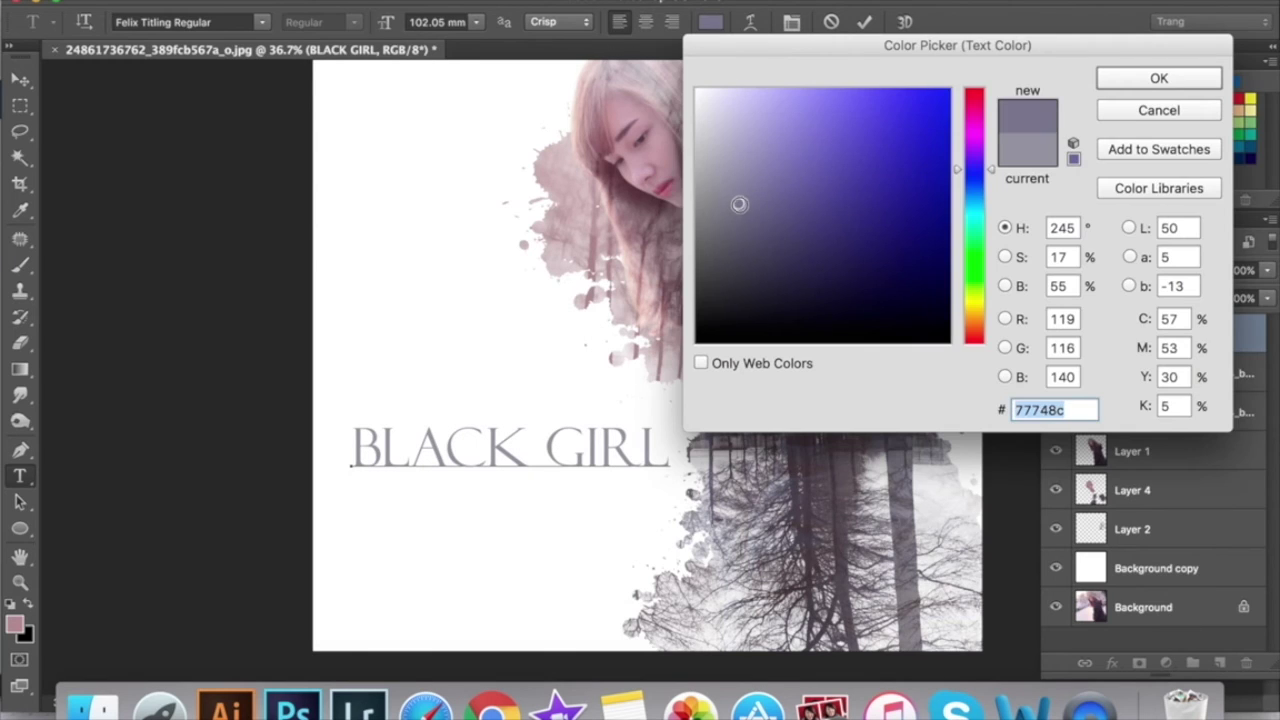
left_click_drag(739, 204, 729, 245)
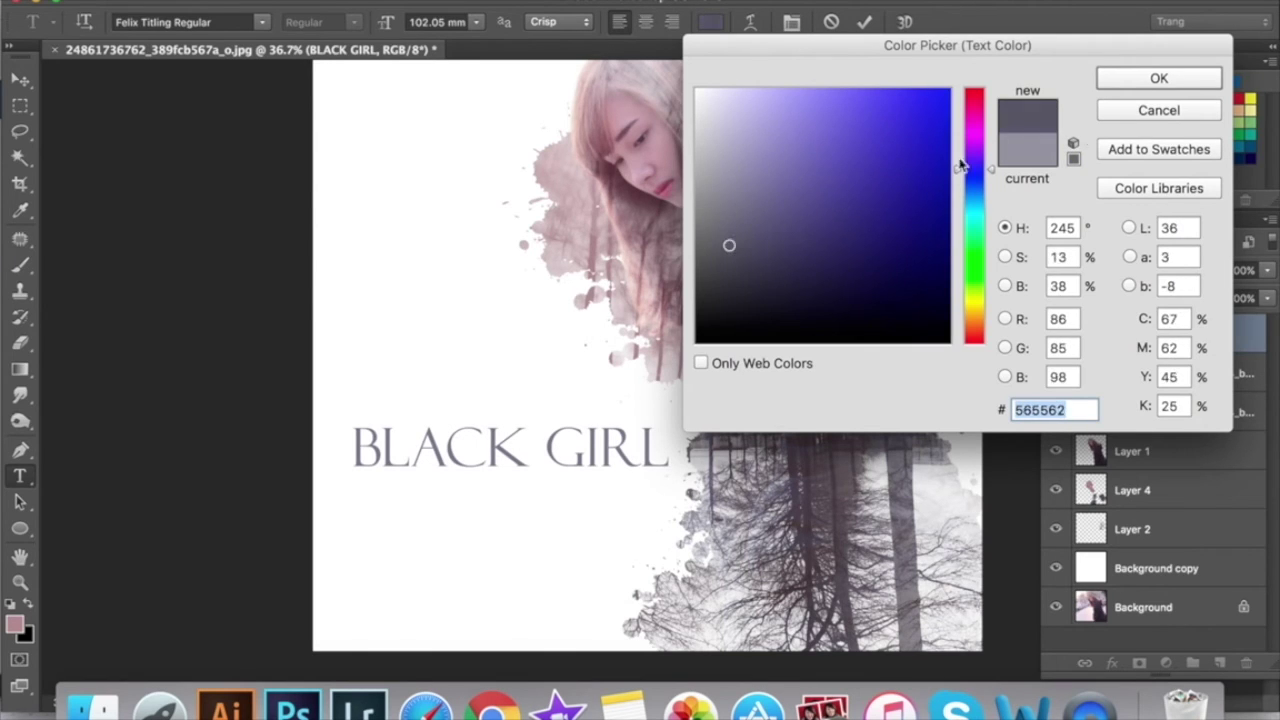
left_click(1155, 78)
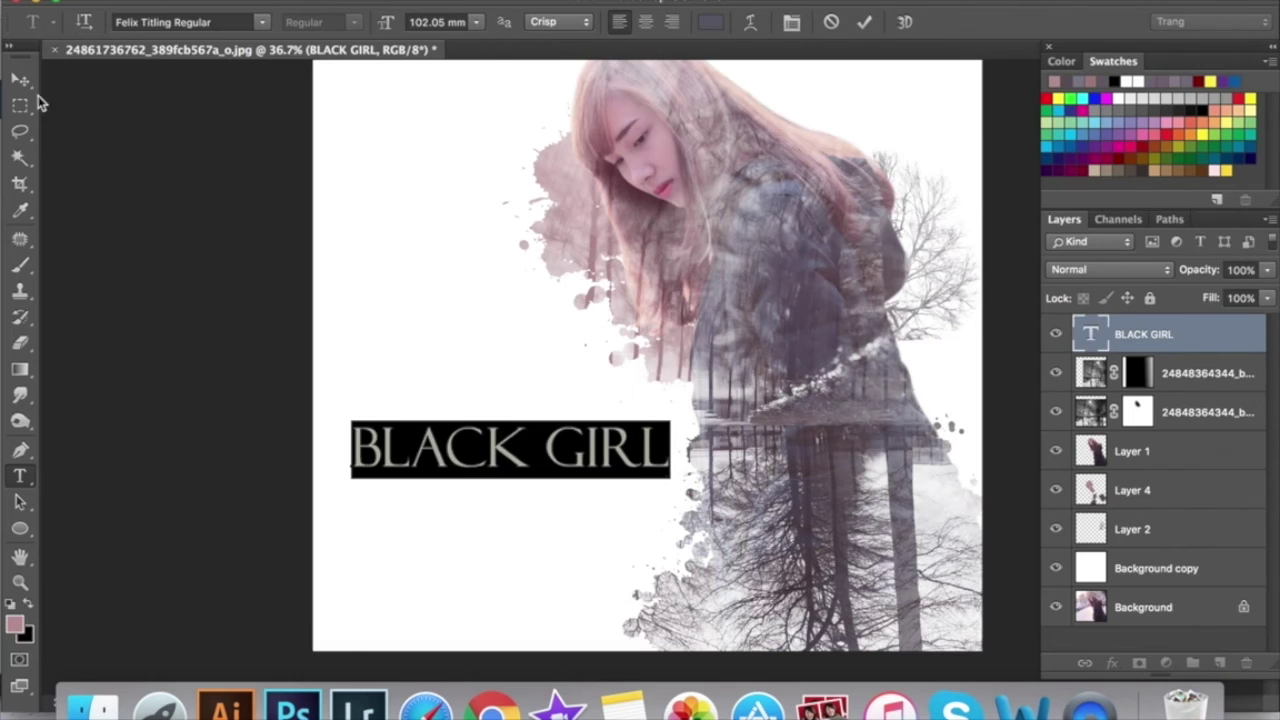
left_click(24, 86)
left_click_drag(610, 458, 600, 520)
- Retype the copied title as GRAPHIC DESIGNER, shrink it to about 46%, and centre it below
double_click(1090, 335)
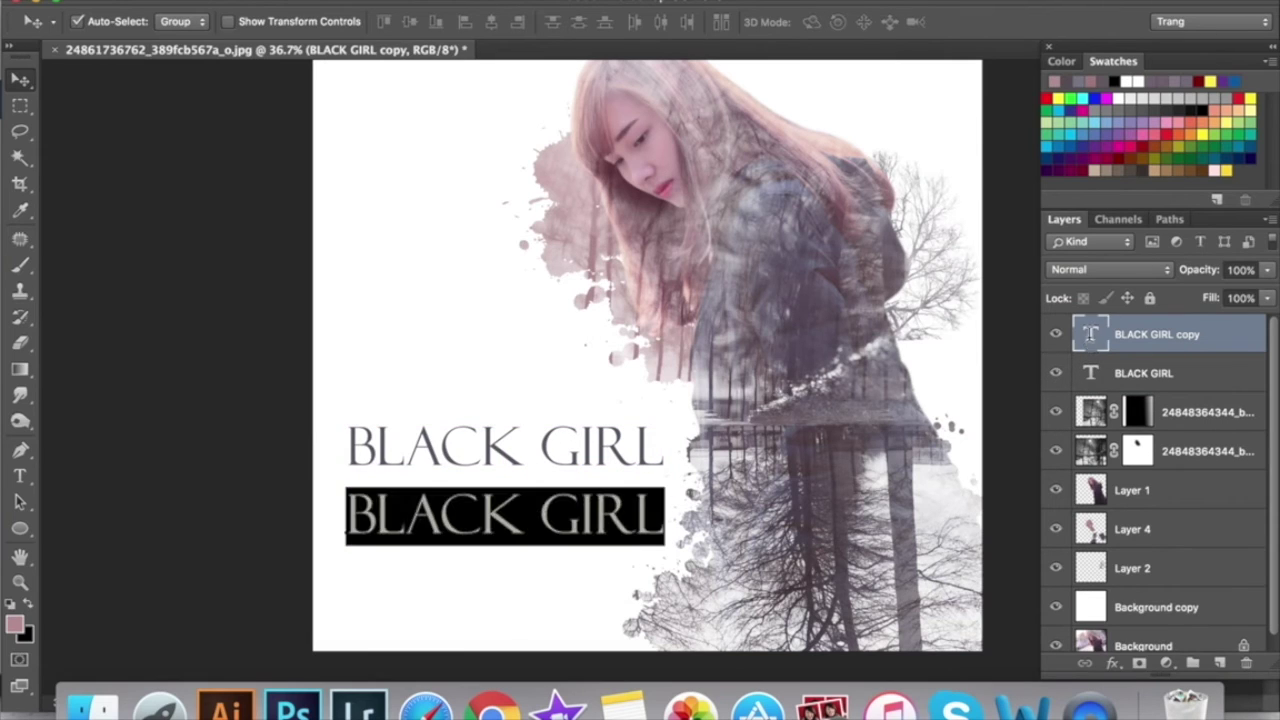
type("GRAPHIC")
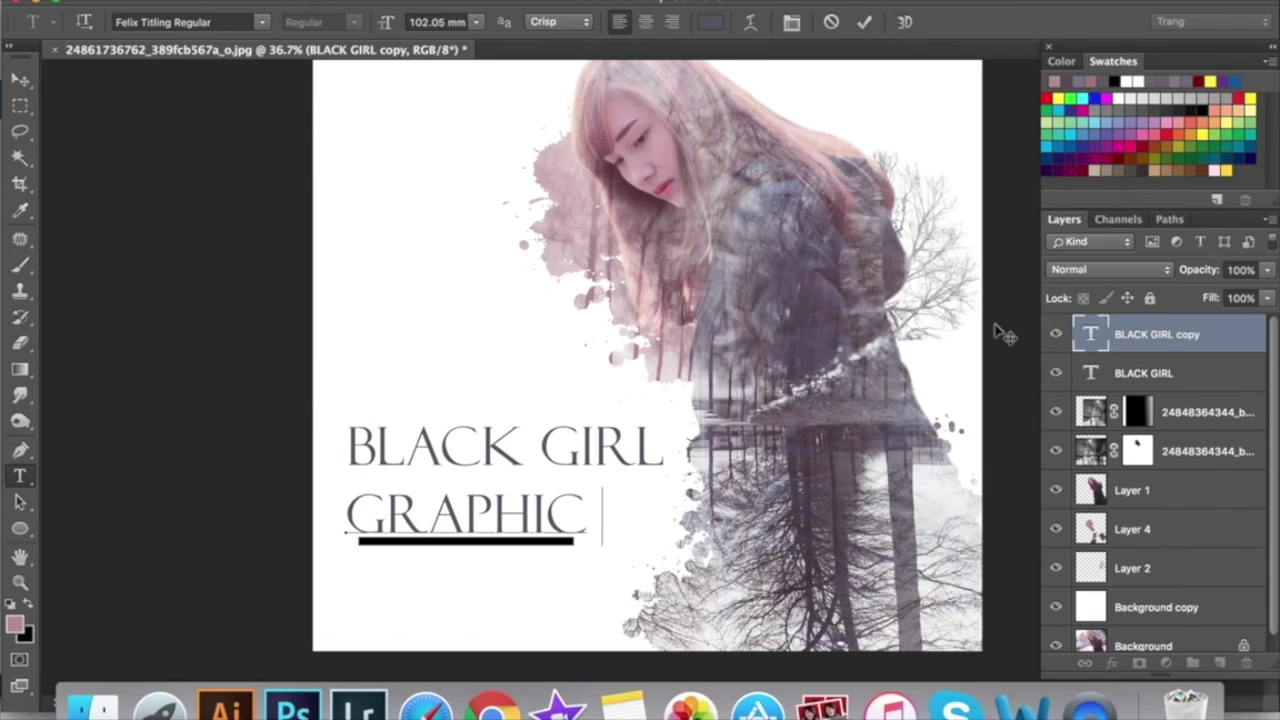
type(" DESIG")
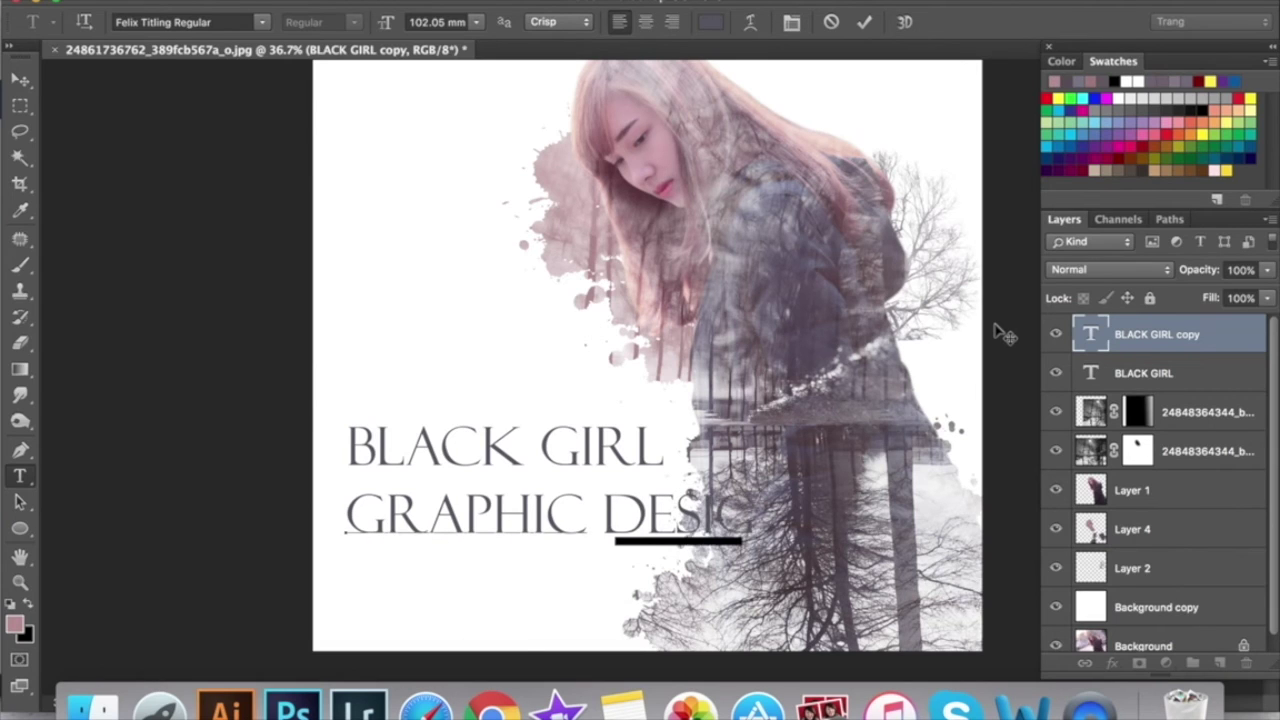
type("NER")
left_click(20, 78)
key("ctrl+t")
left_click_drag(866, 545, 601, 530)
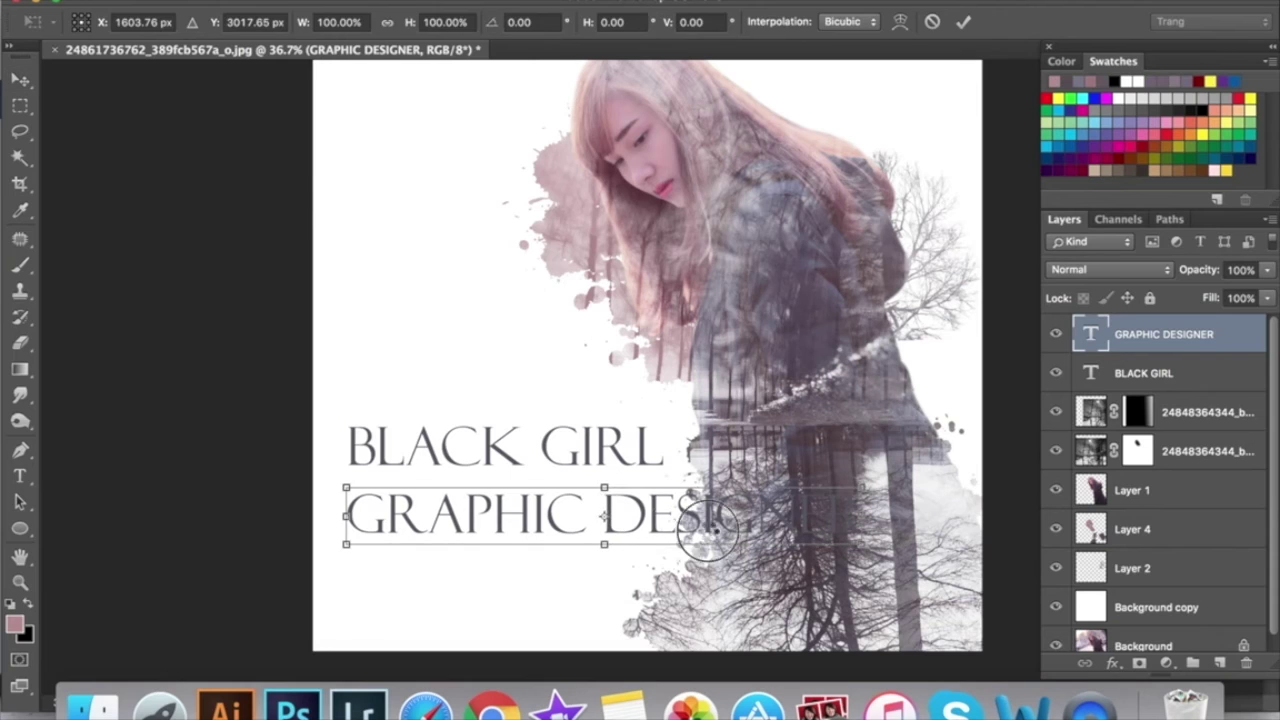
mouse_move(601, 530)
left_mouse_down()
mouse_move(588, 490)
mouse_move(632, 495)
left_mouse_up()
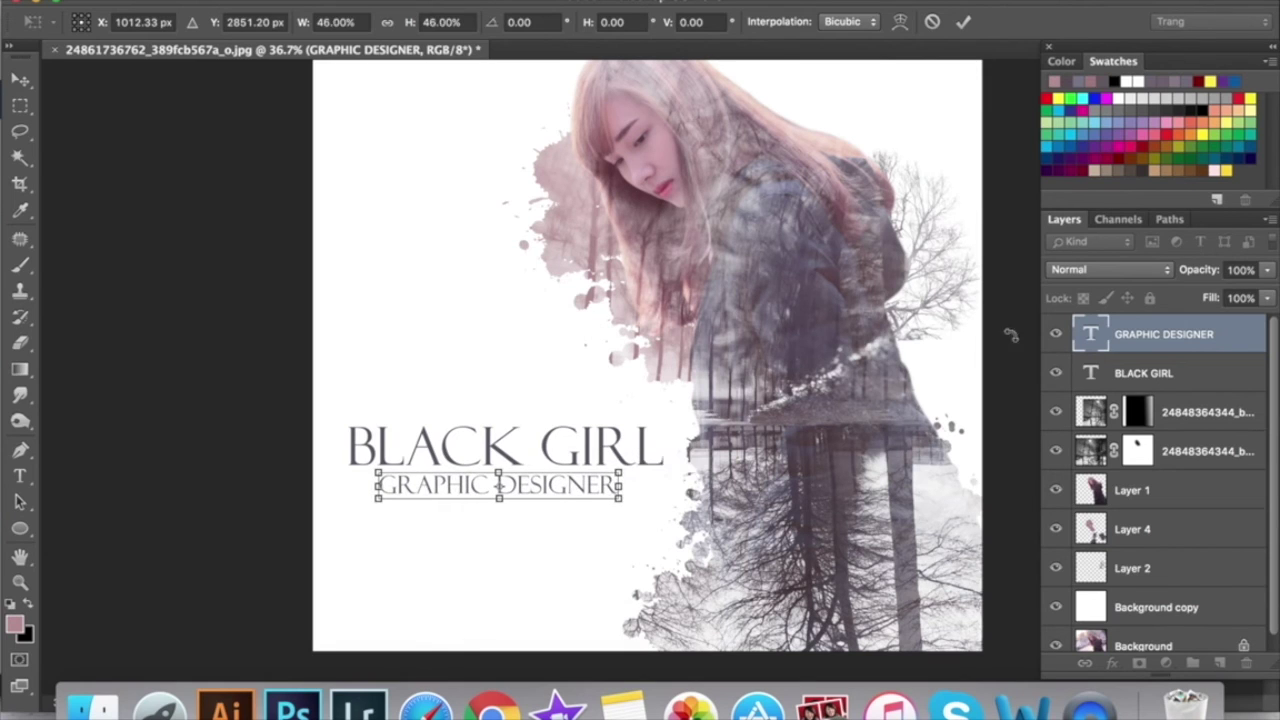
key("Return")
- Set GRAPHIC DESIGNER in the UTM Avo Regular font
key("t")
left_click(171, 22)
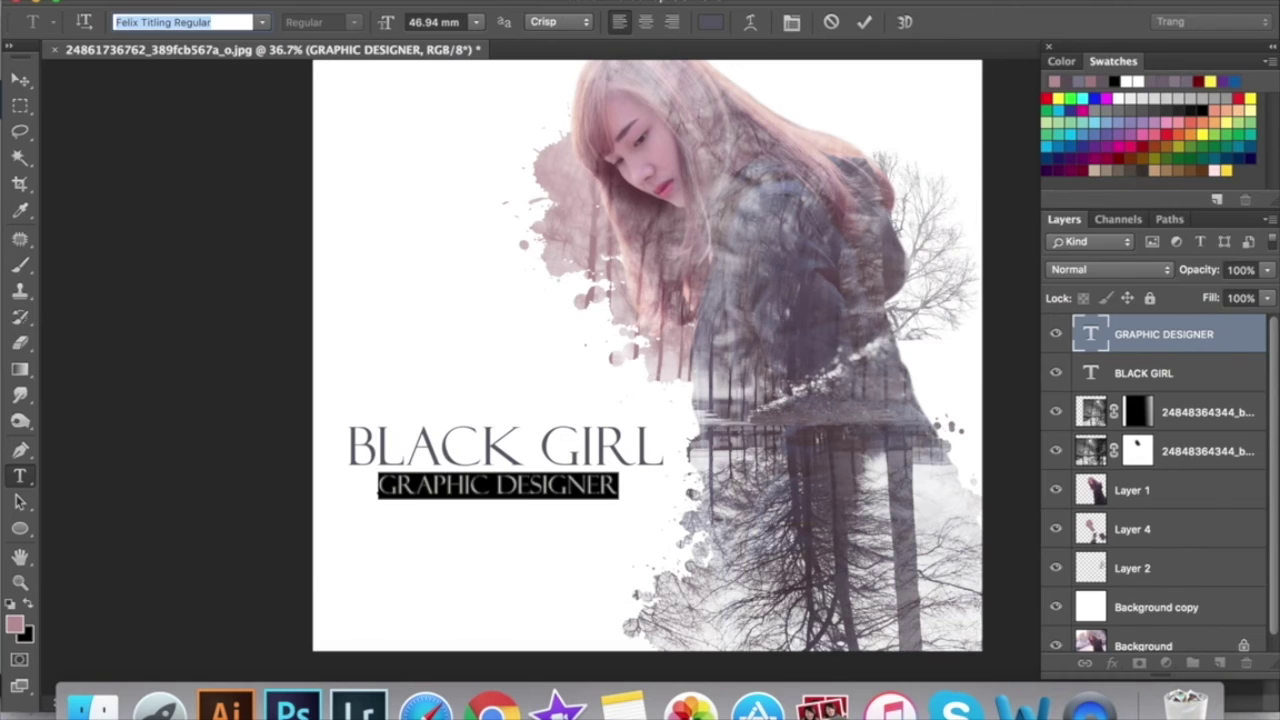
type("UTM AVO")
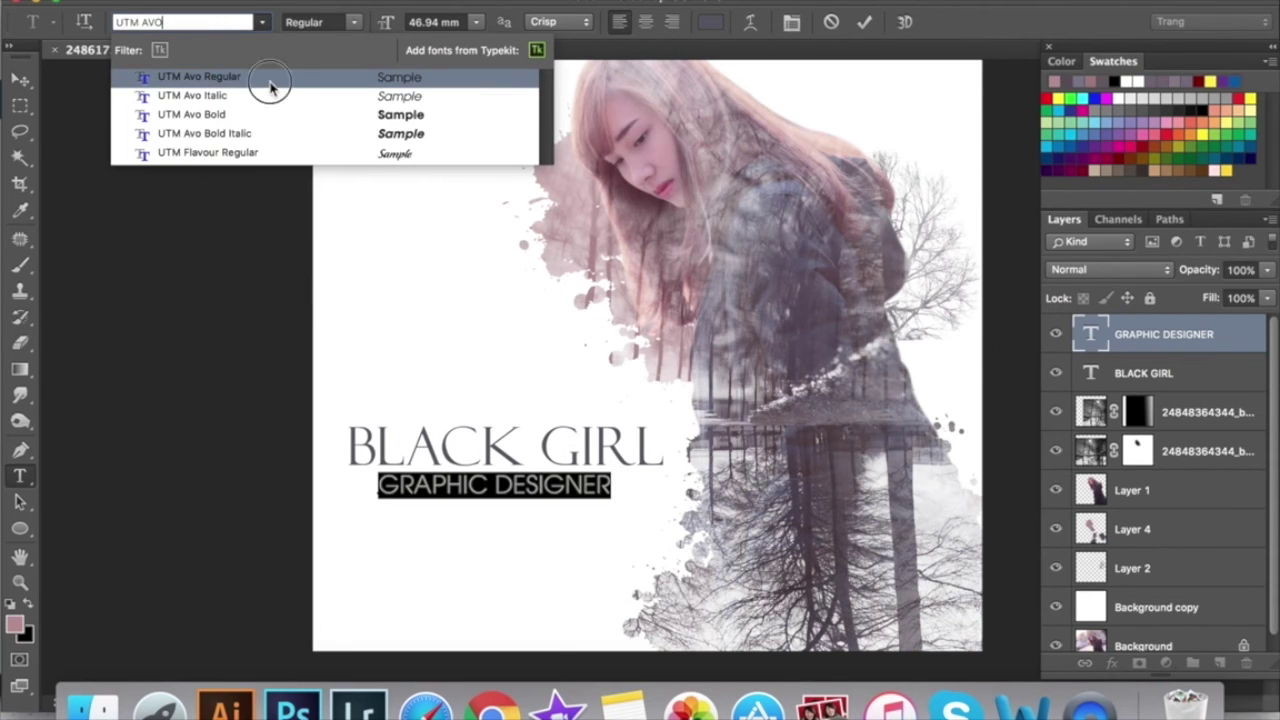
left_click(312, 80)
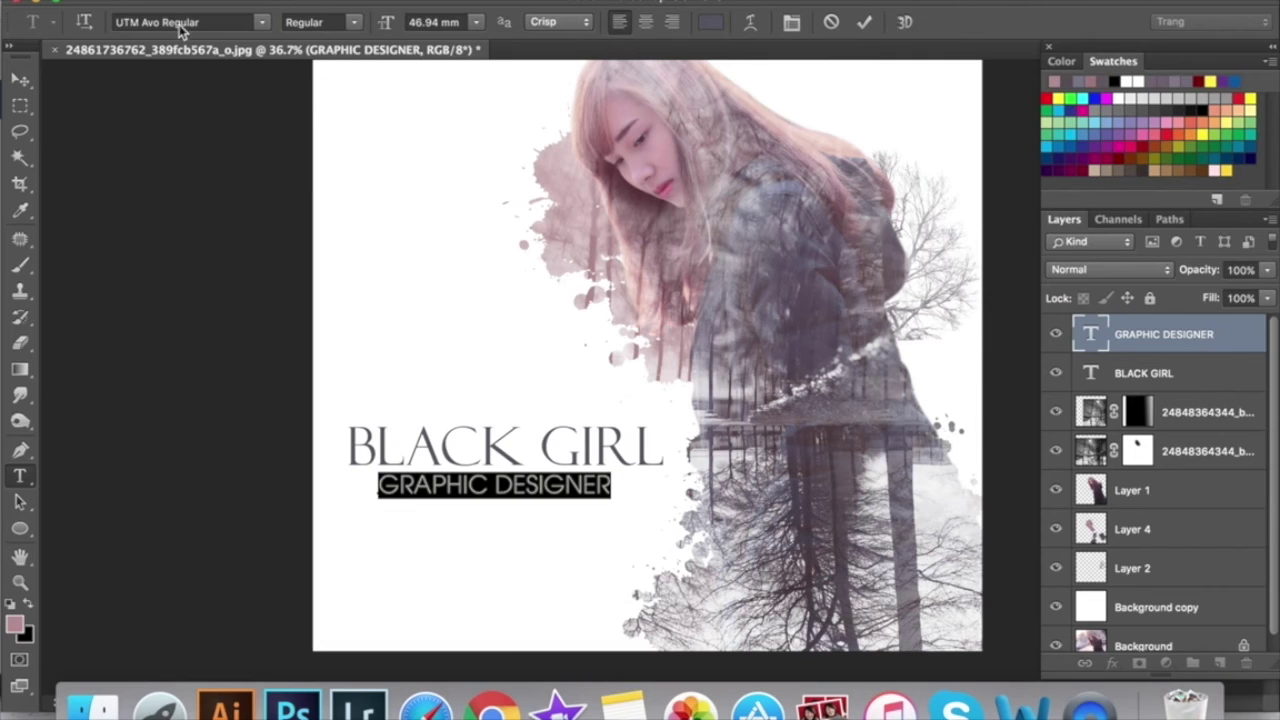
left_click(24, 82)
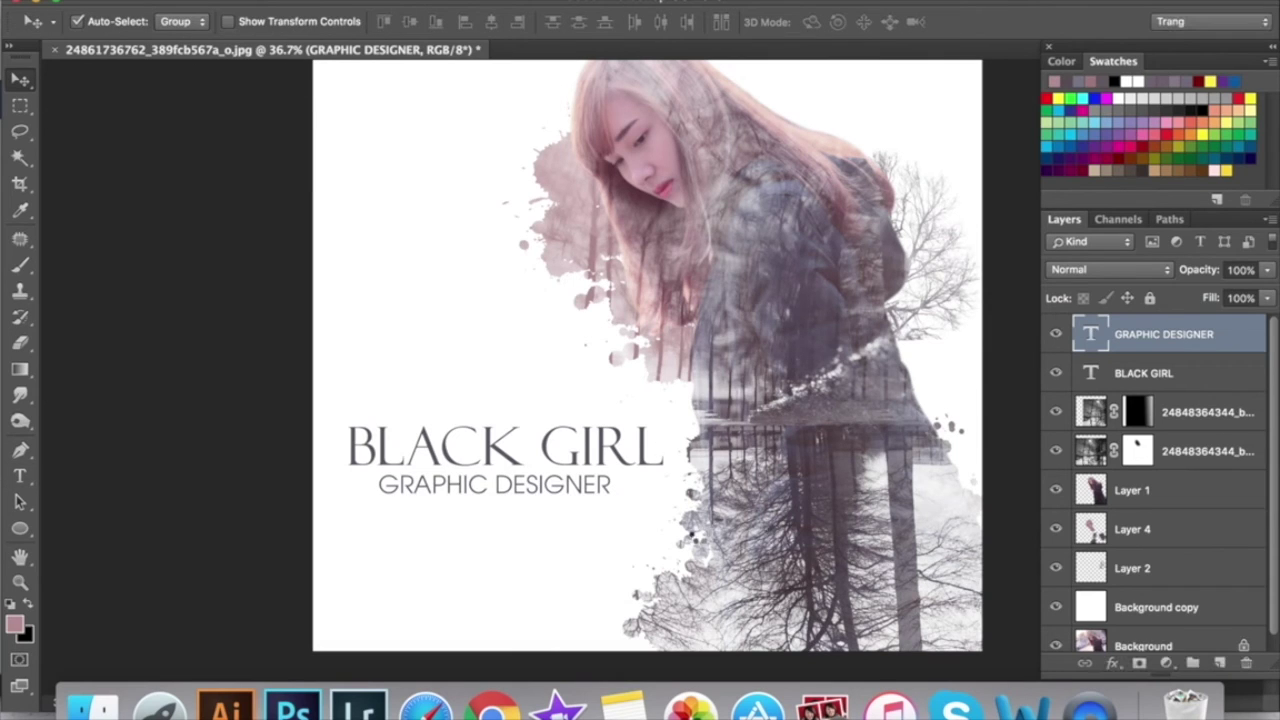
- Shrink GRAPHIC DESIGNER to about 91% and centre it horizontally under BLACK GIRL
key("ctrl+t")
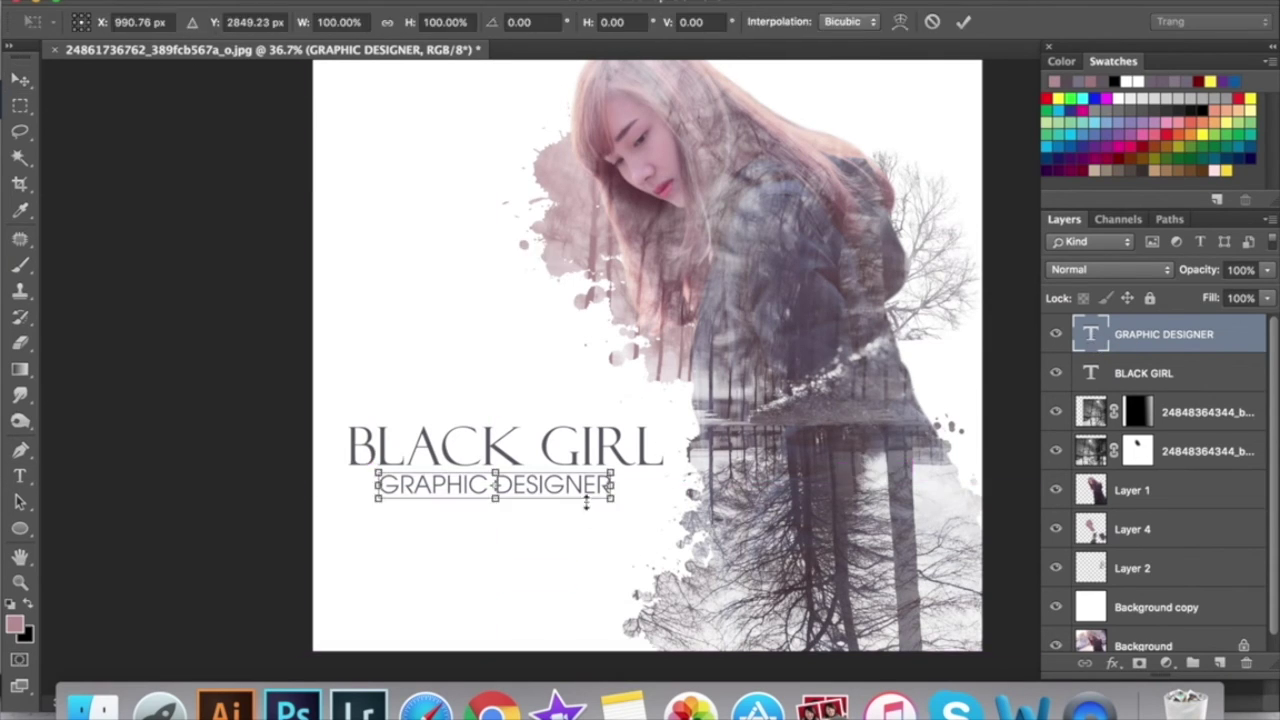
left_click_drag(600, 505, 590, 503)
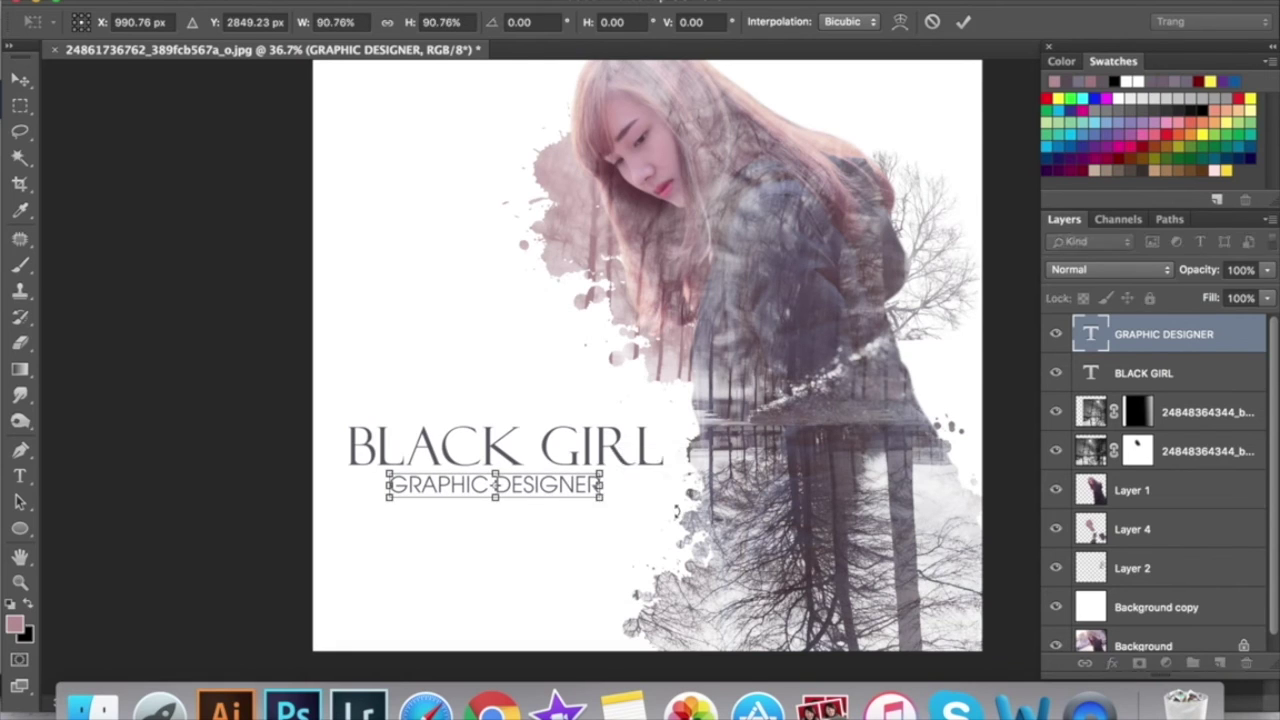
key("Return")
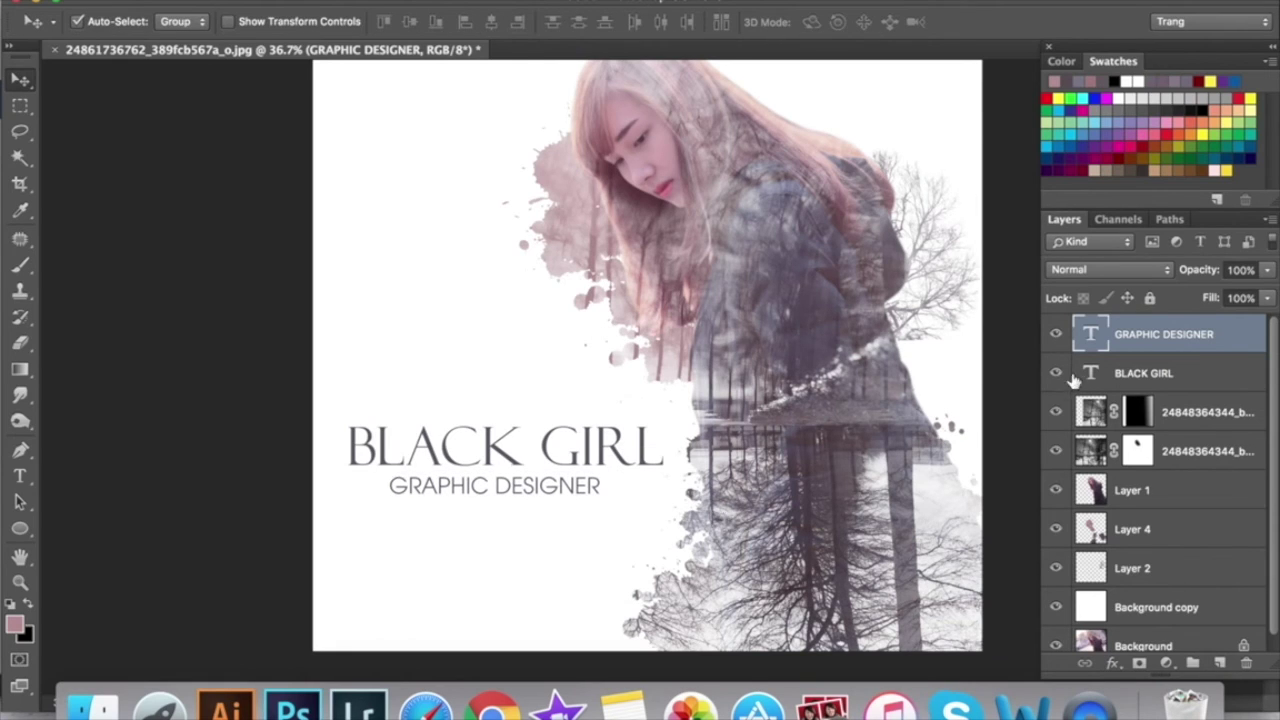
left_click(1157, 375, "shift")
left_click(491, 21)
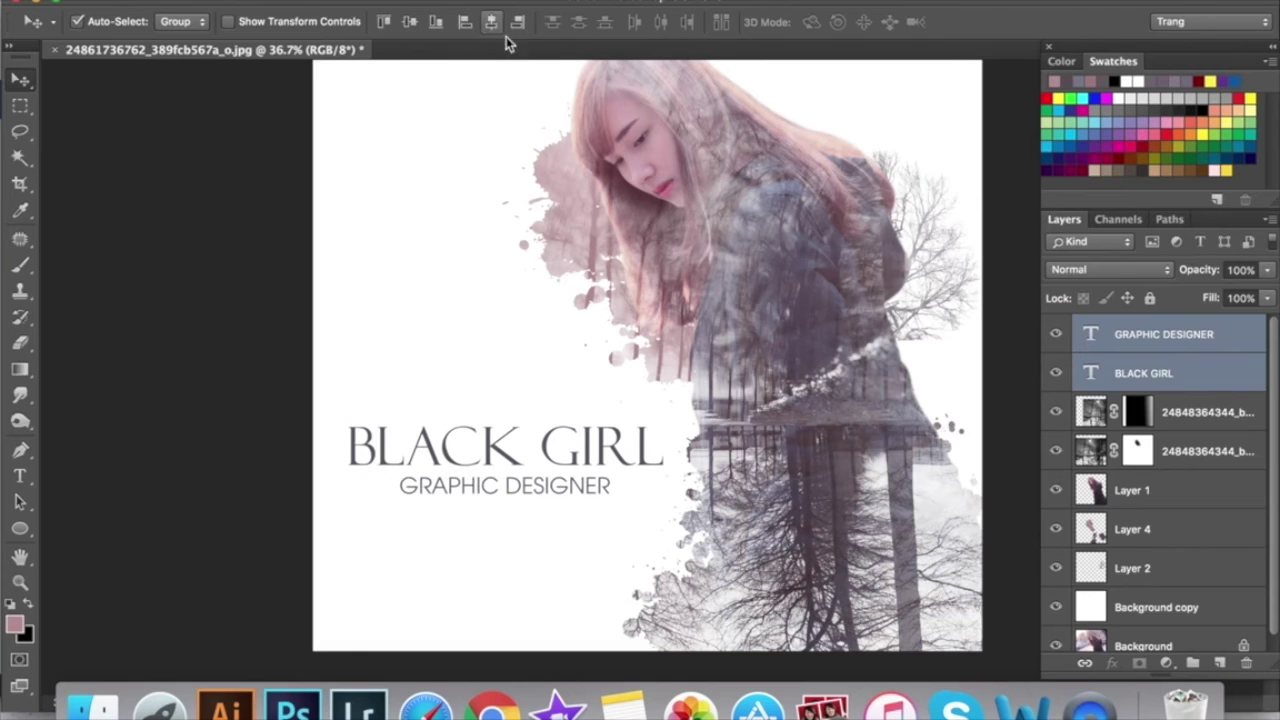
- Nudge and scale both title lines down slightly, then add a new empty layer
left_click_drag(648, 445, 650, 450)
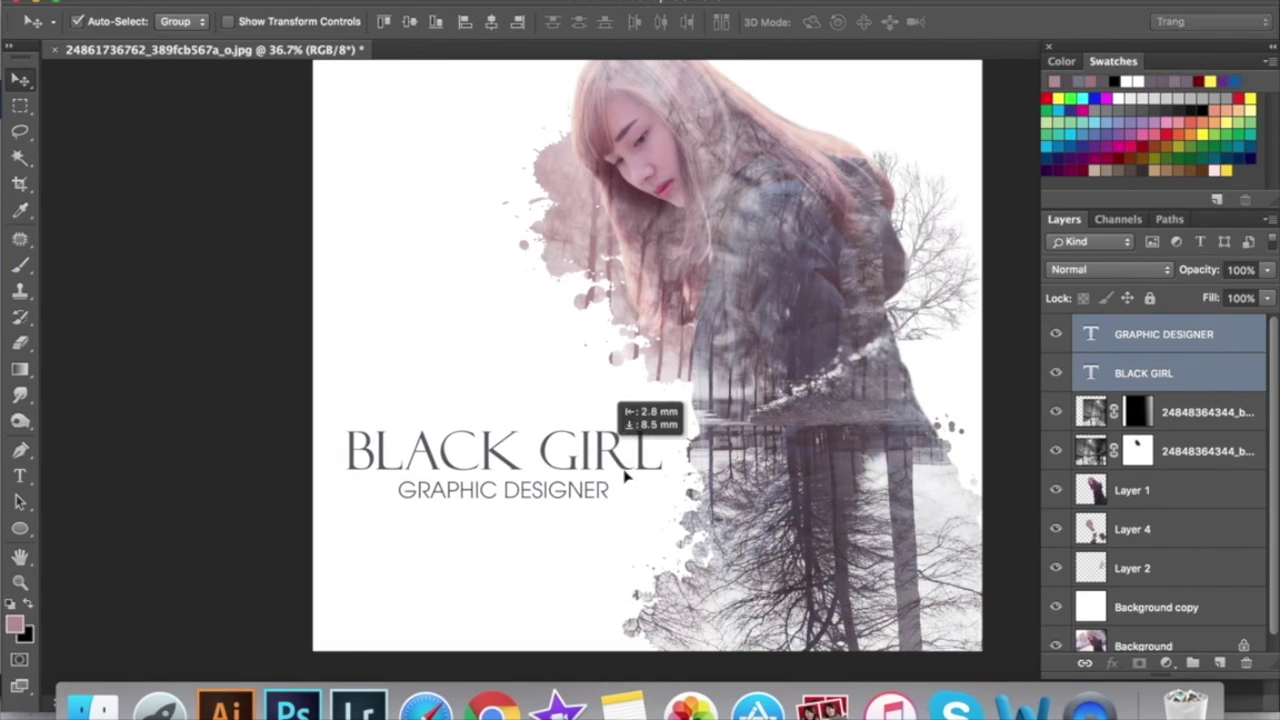
key("ctrl+t")
left_click_drag(660, 497, 653, 493)
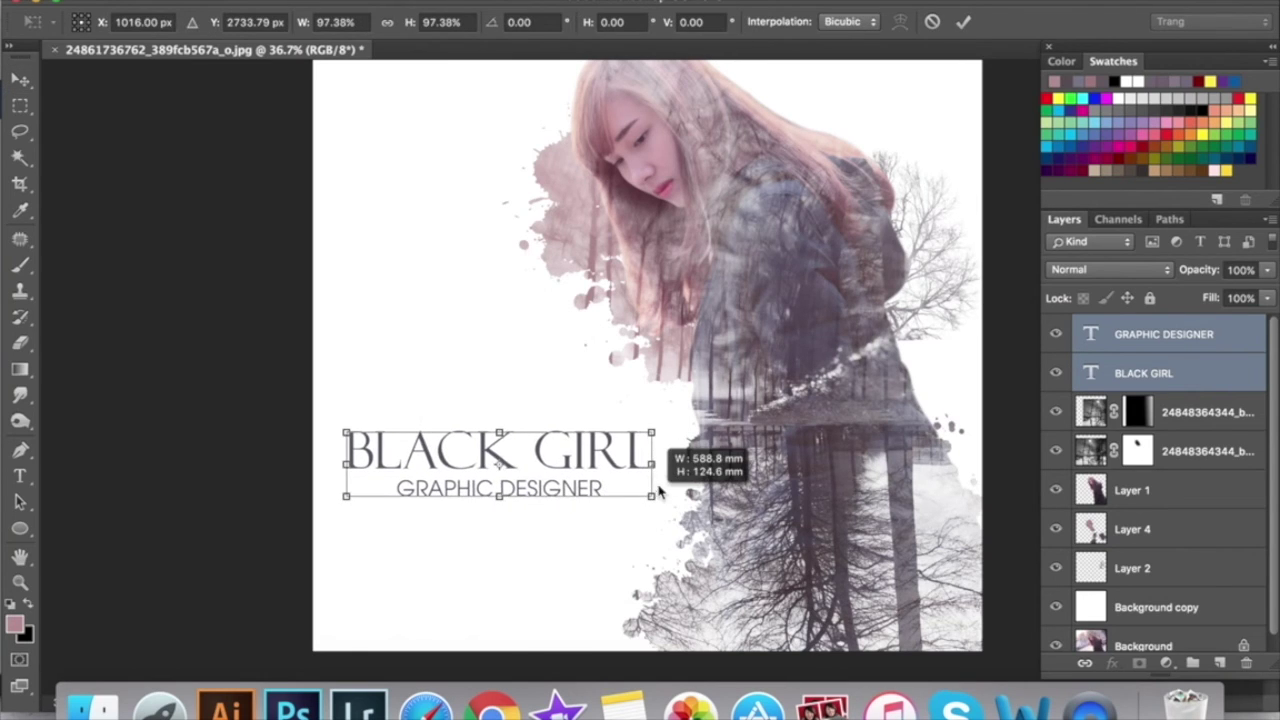
key("Return")
left_click(1152, 337)
key("ctrl+shift+alt+n")
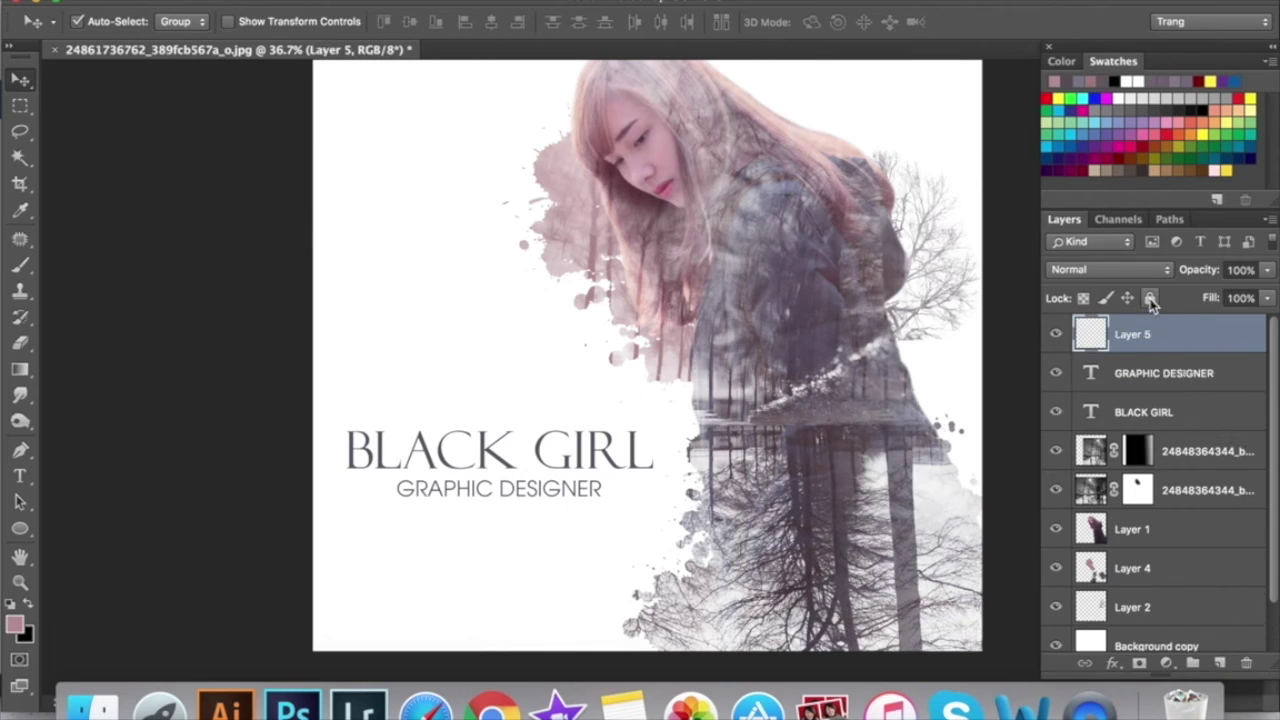
- Choose the dotted heart-line brush and stamp it below GRAPHIC DESIGNER
key("b")
left_click(100, 26)
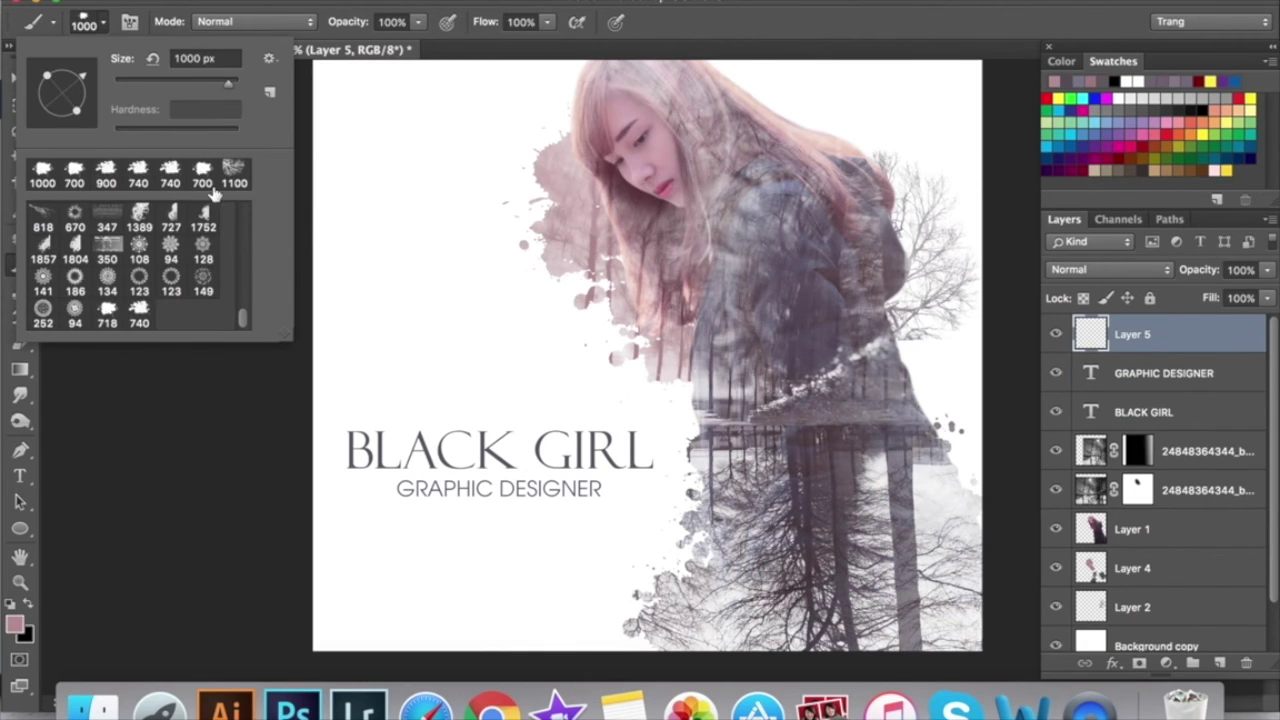
scroll(208, 280, "down", 5)
scroll(208, 280, "down", 3)
scroll(208, 280, "down", 3)
scroll(208, 280, "down", 3)
scroll(208, 278, "down", 3)
scroll(209, 279, "up", 1)
scroll(209, 280, "up", 1)
scroll(209, 280, "up", 1)
scroll(209, 280, "up", 1)
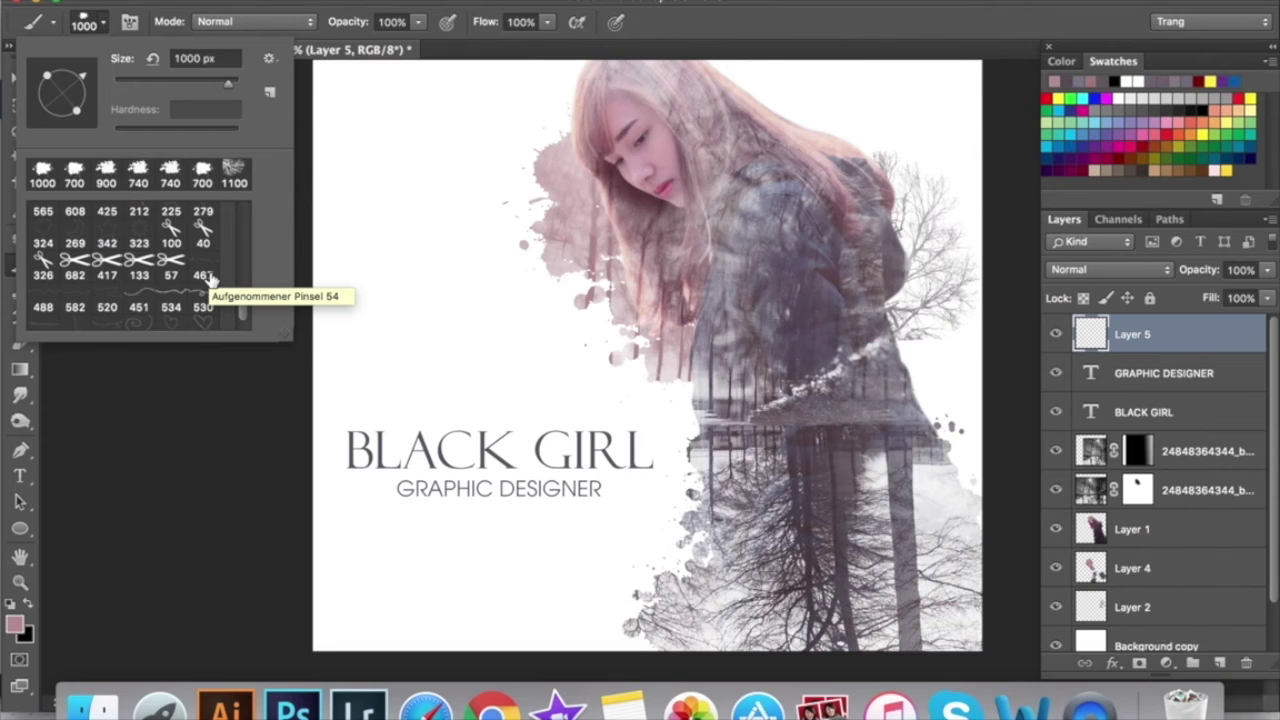
scroll(209, 280, "up", 2)
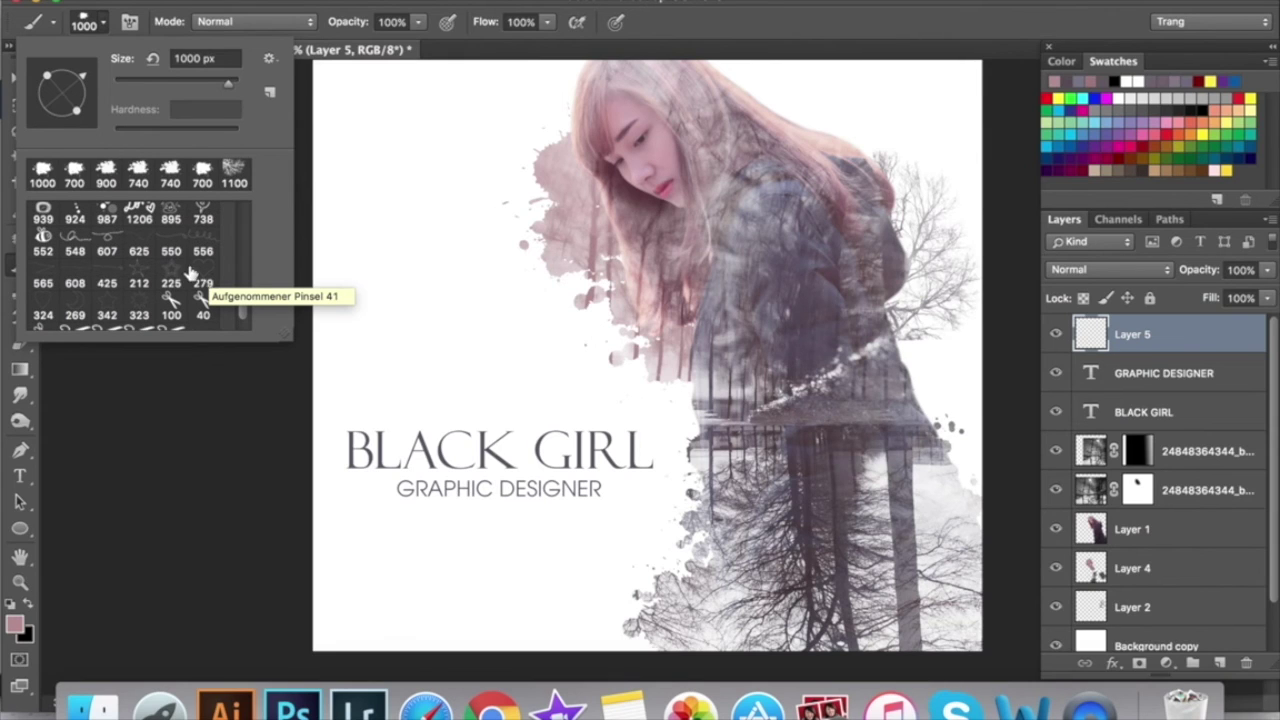
left_click(176, 246)
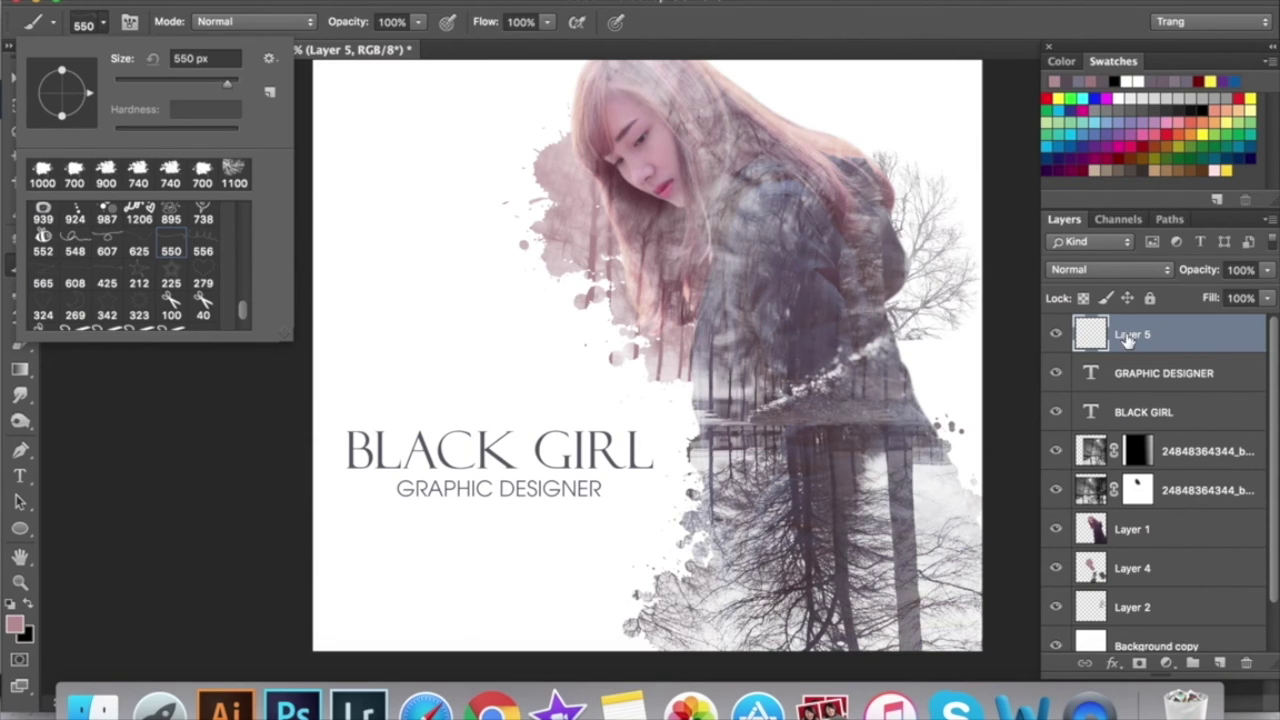
left_click(1140, 338)
- Enlarge the heart-line brush to 1300 px and set its tip angle back to horizontal
key("bracketright")
key("bracketright")
key("bracketright")
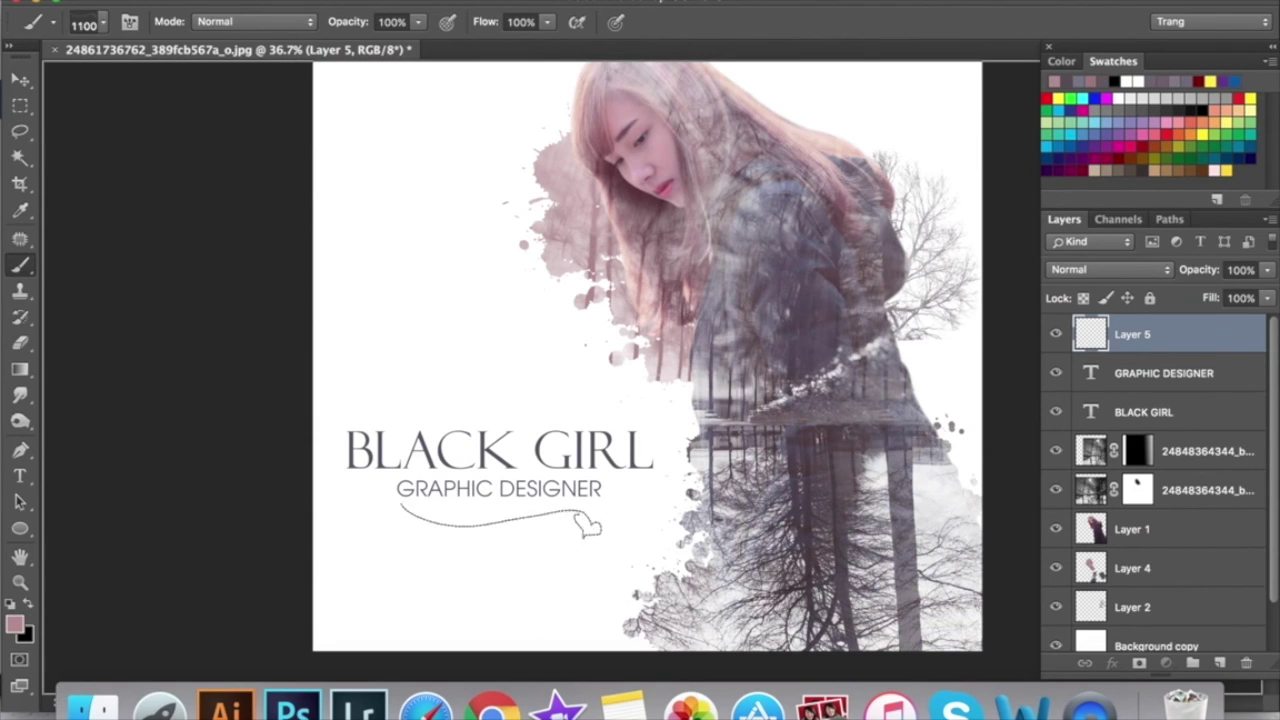
left_click(104, 24)
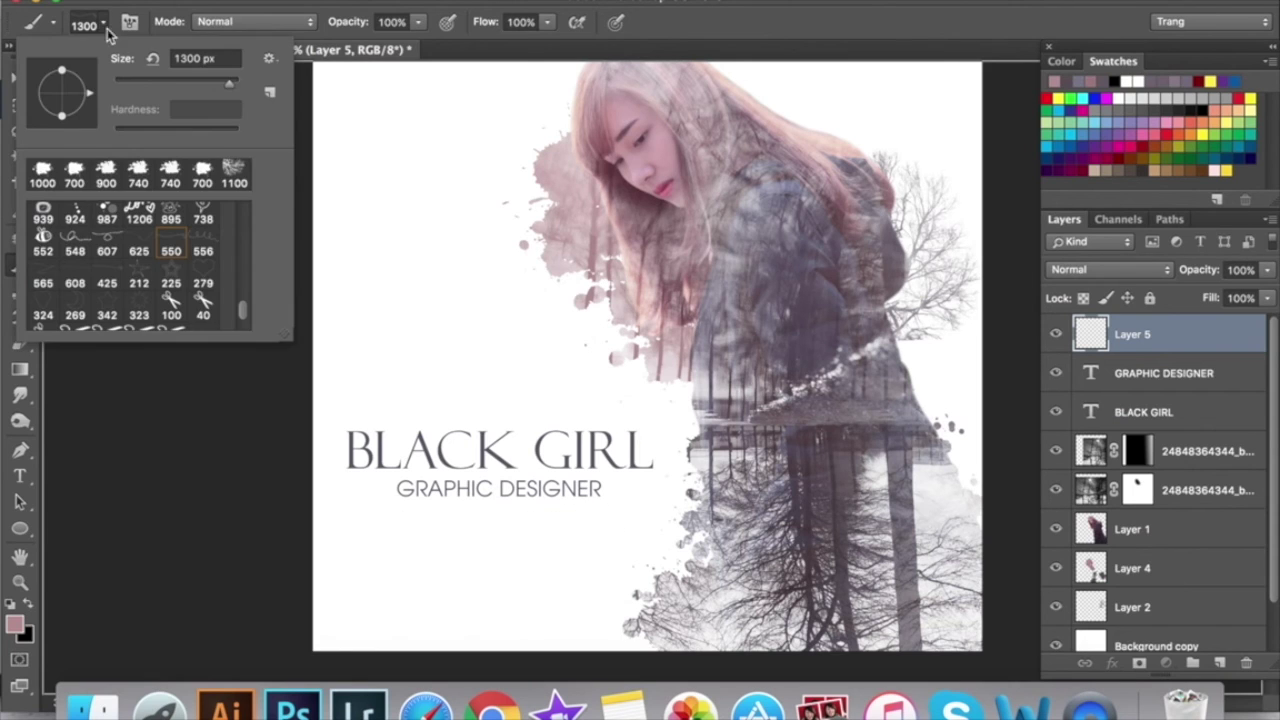
left_click_drag(88, 96, 87, 83)
left_click_drag(88, 96, 90, 92)
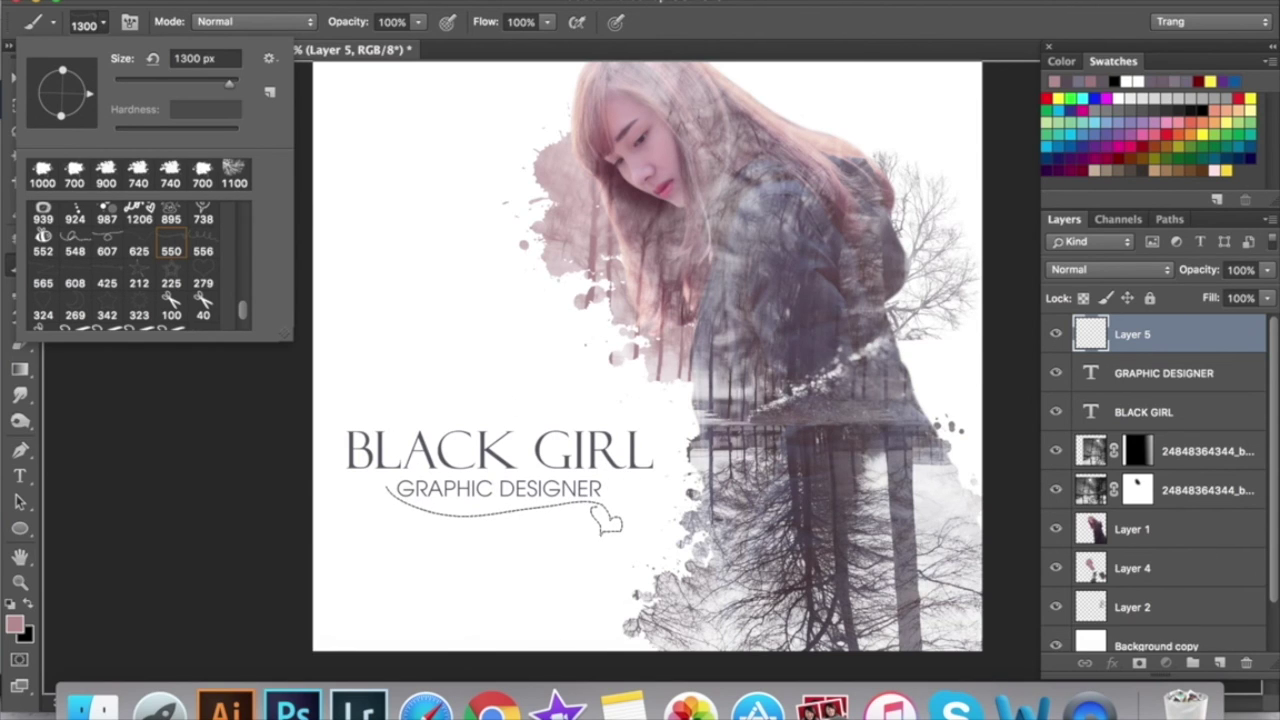
mouse_move(1188, 345)
left_mouse_down()
mouse_move(874, 432)
mouse_move(1190, 338)
left_mouse_up()
- Sample the title's dark grey as the brush colour and add a new empty layer
key("i")
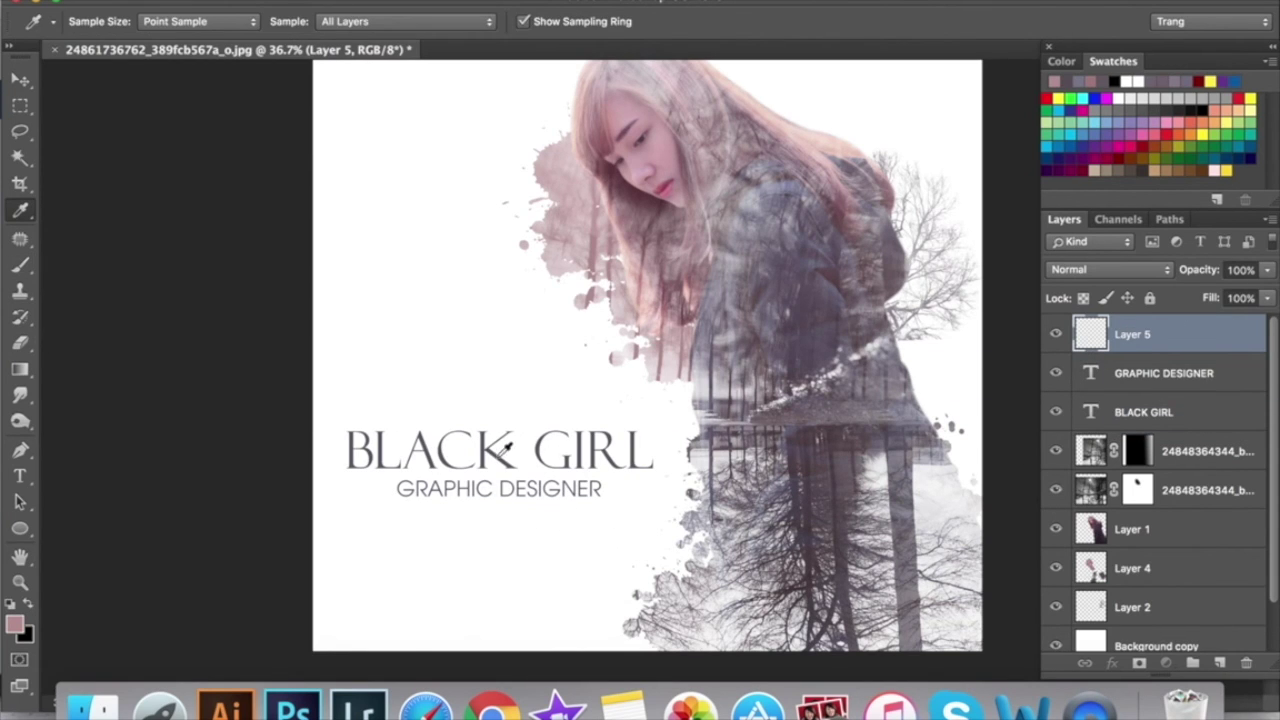
left_click(508, 447)
key("b")
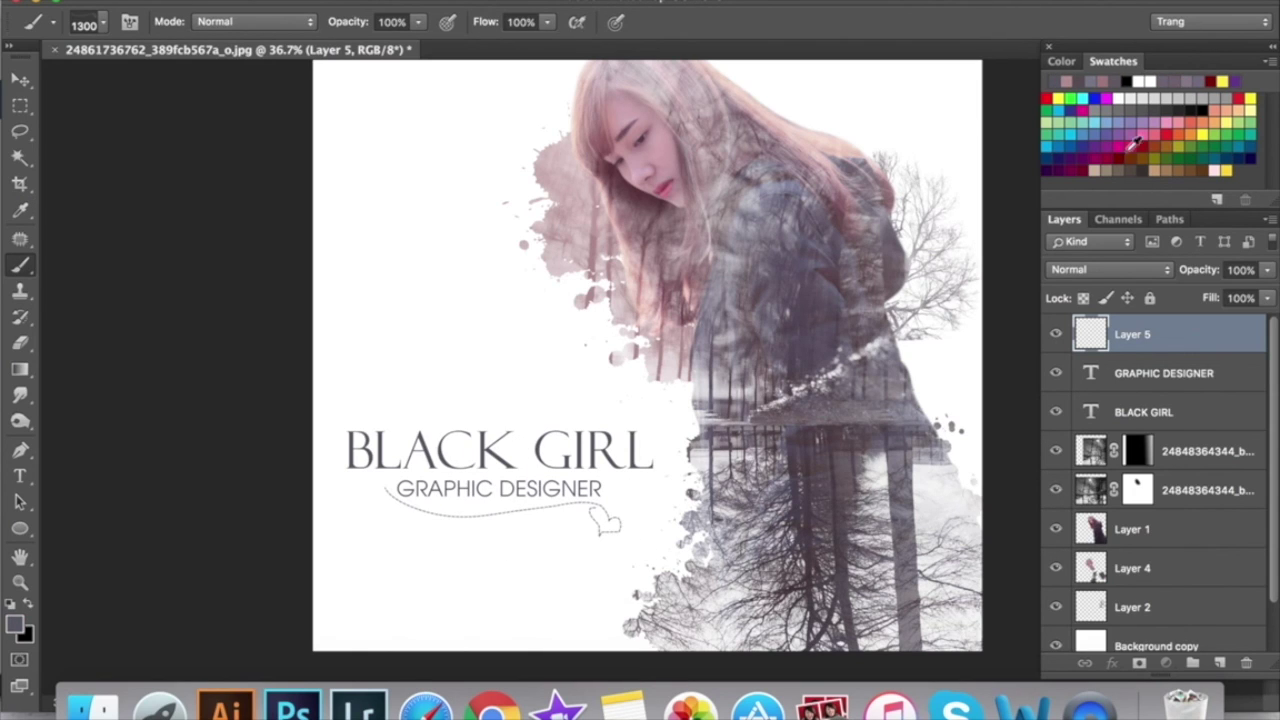
left_click(93, 27)
scroll(160, 283, "down", 2)
scroll(160, 283, "down", 3)
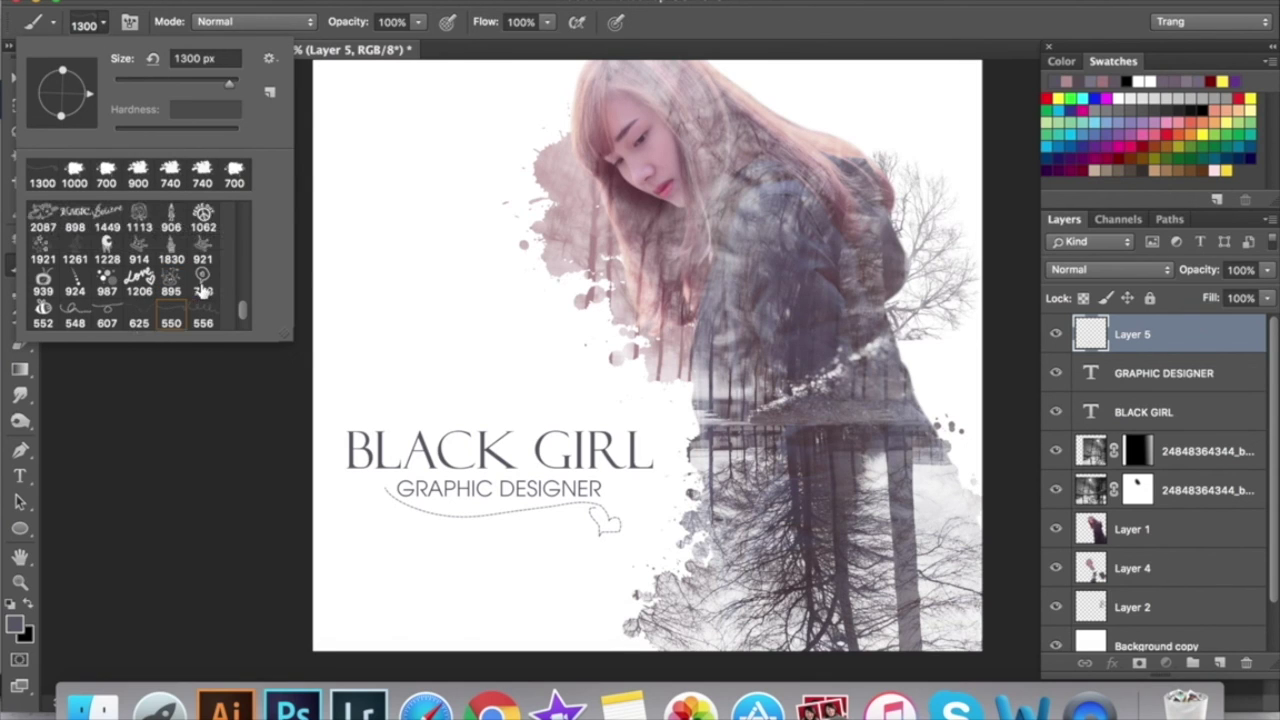
left_click(1133, 337)
key("ctrl+shift+alt+n")
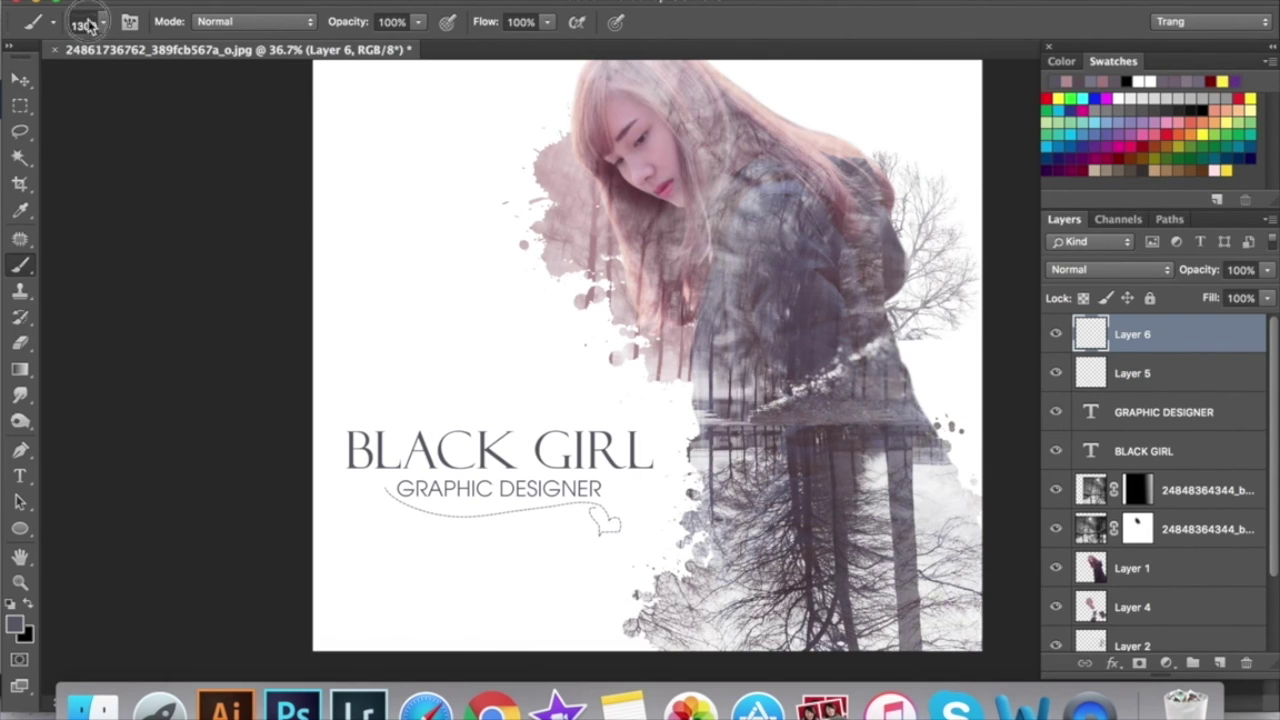
- Stamp the script Believe brush, angled and sized to 900 px, above BLACK GIRL
left_click(100, 24)
left_click(112, 215)
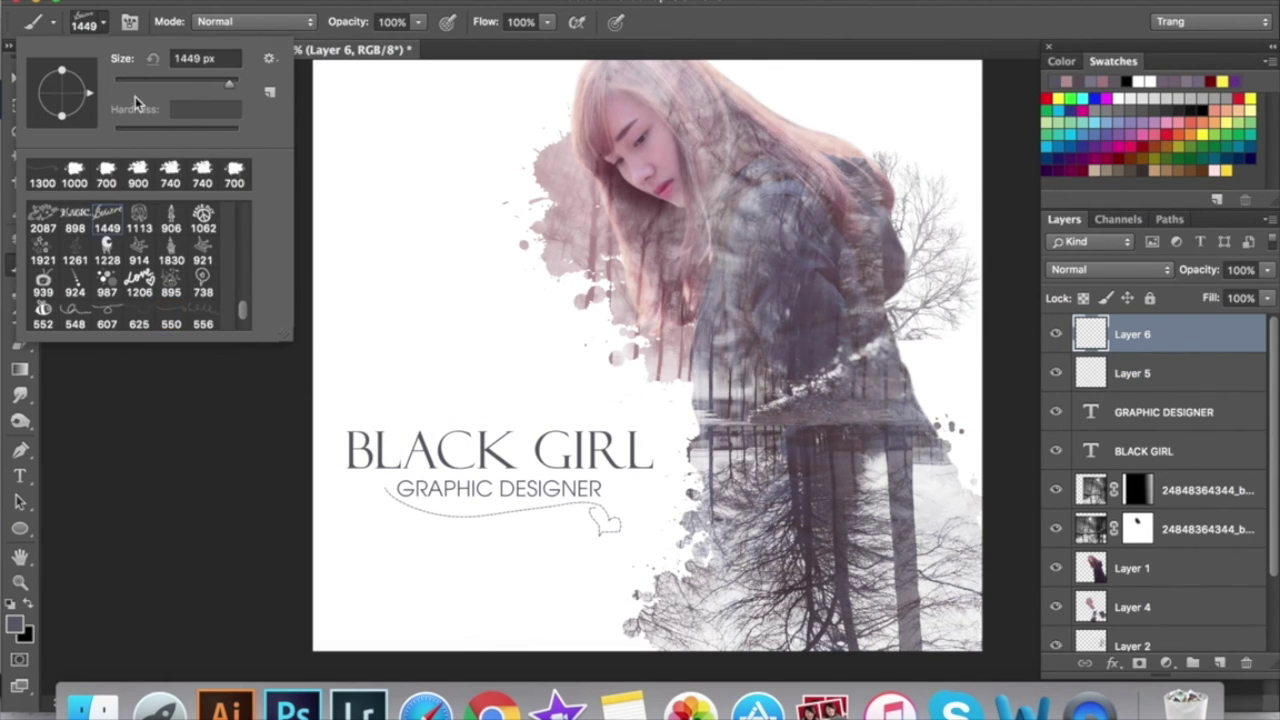
mouse_move(85, 90)
left_mouse_down()
mouse_move(84, 78)
mouse_move(92, 110)
mouse_move(145, 122)
left_mouse_up()
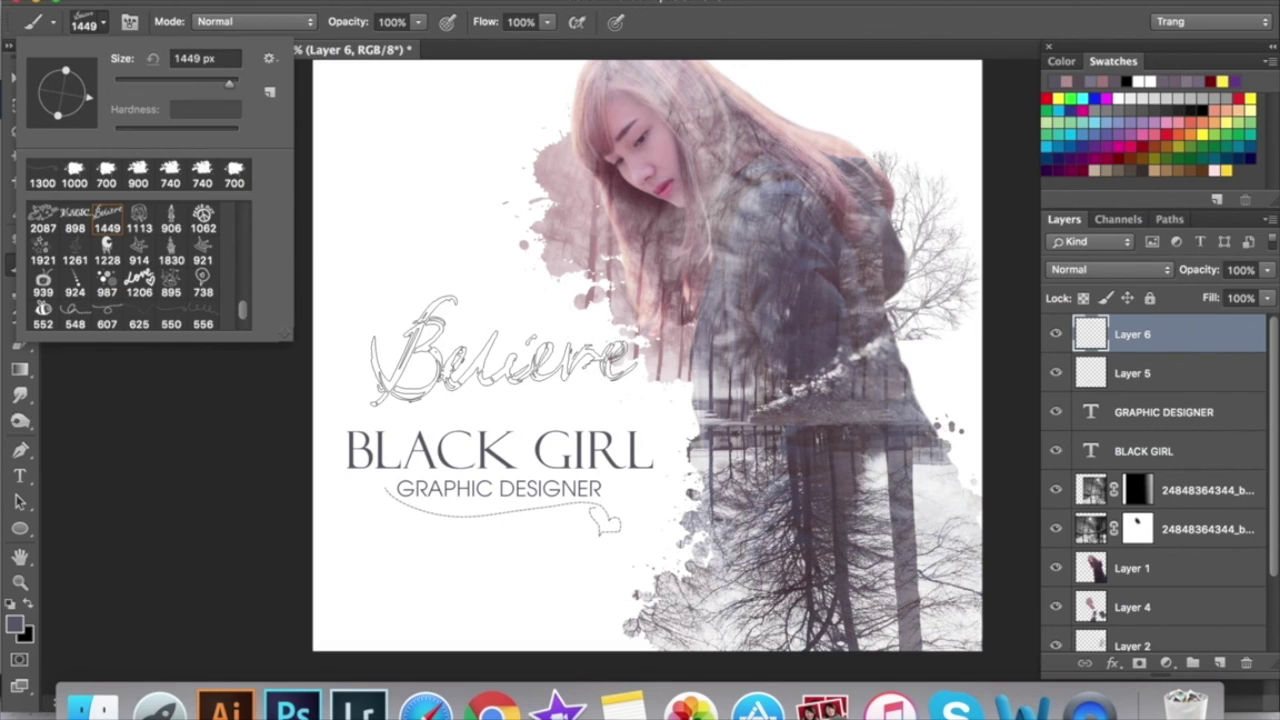
left_click_drag(92, 108, 90, 102)
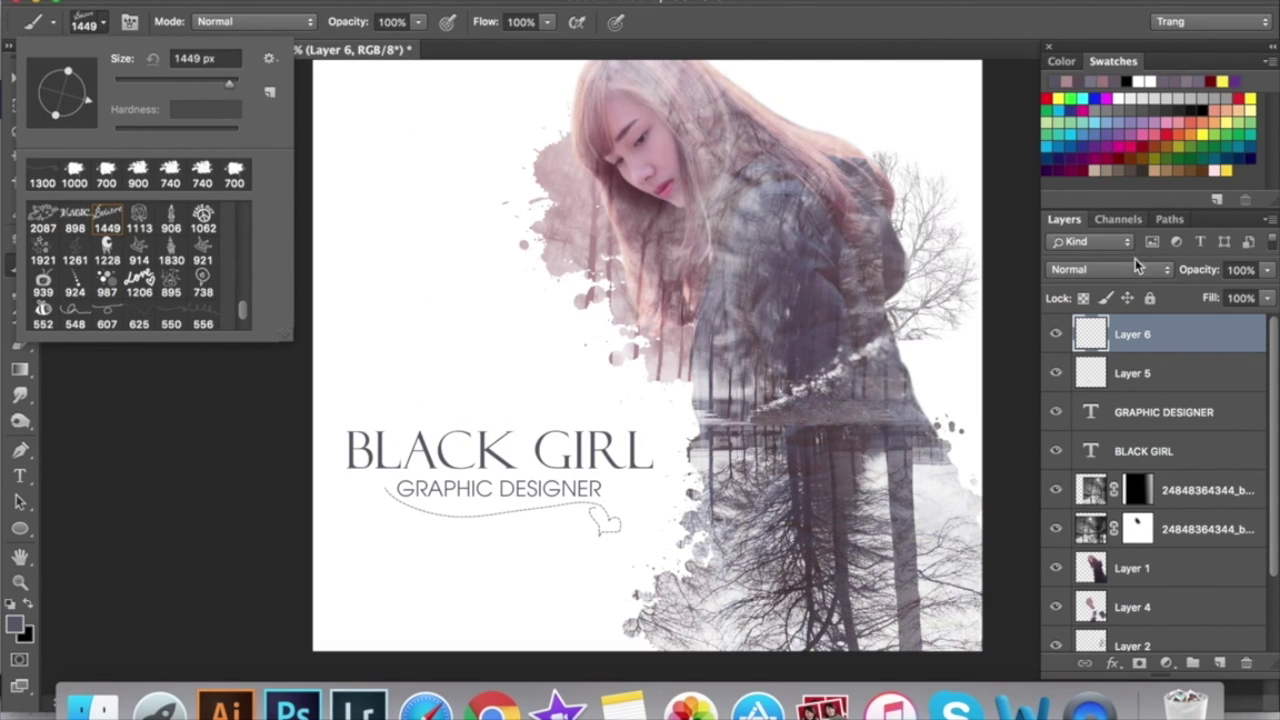
left_click(1160, 338)
key("bracketleft")
key("bracketleft")
key("bracketleft")
key("bracketleft")
key("bracketleft")
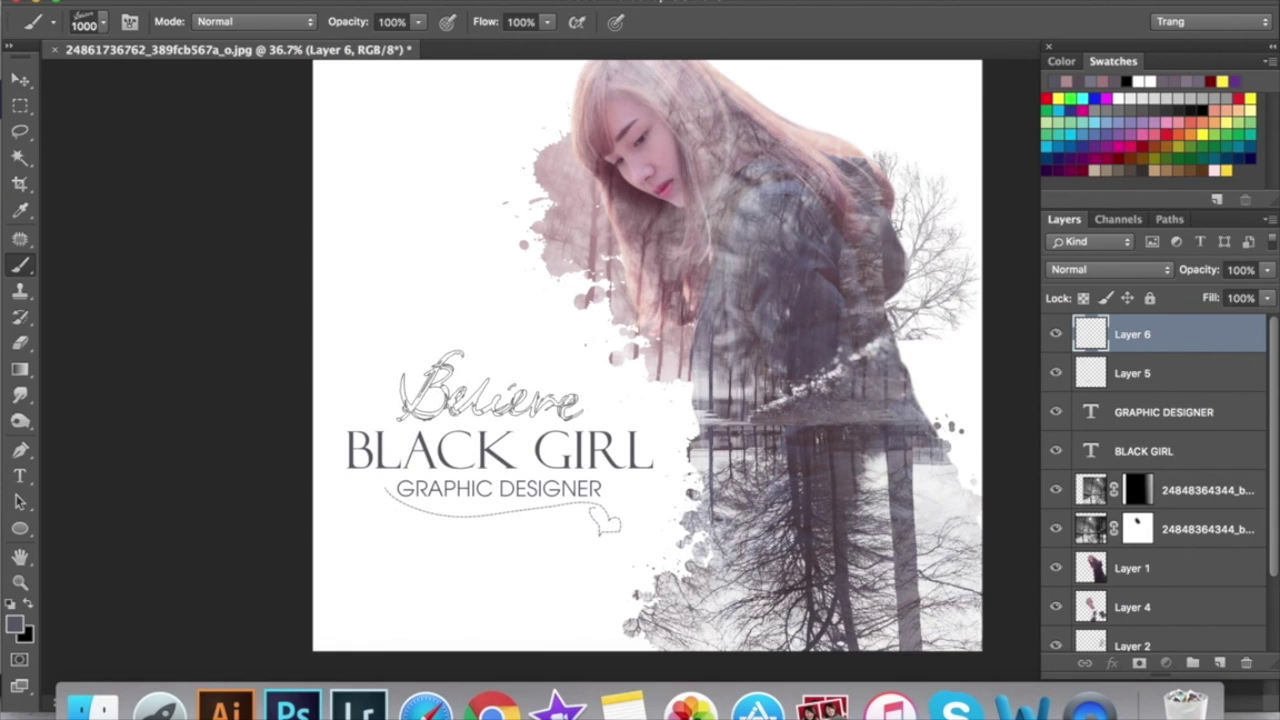
left_click(484, 390)
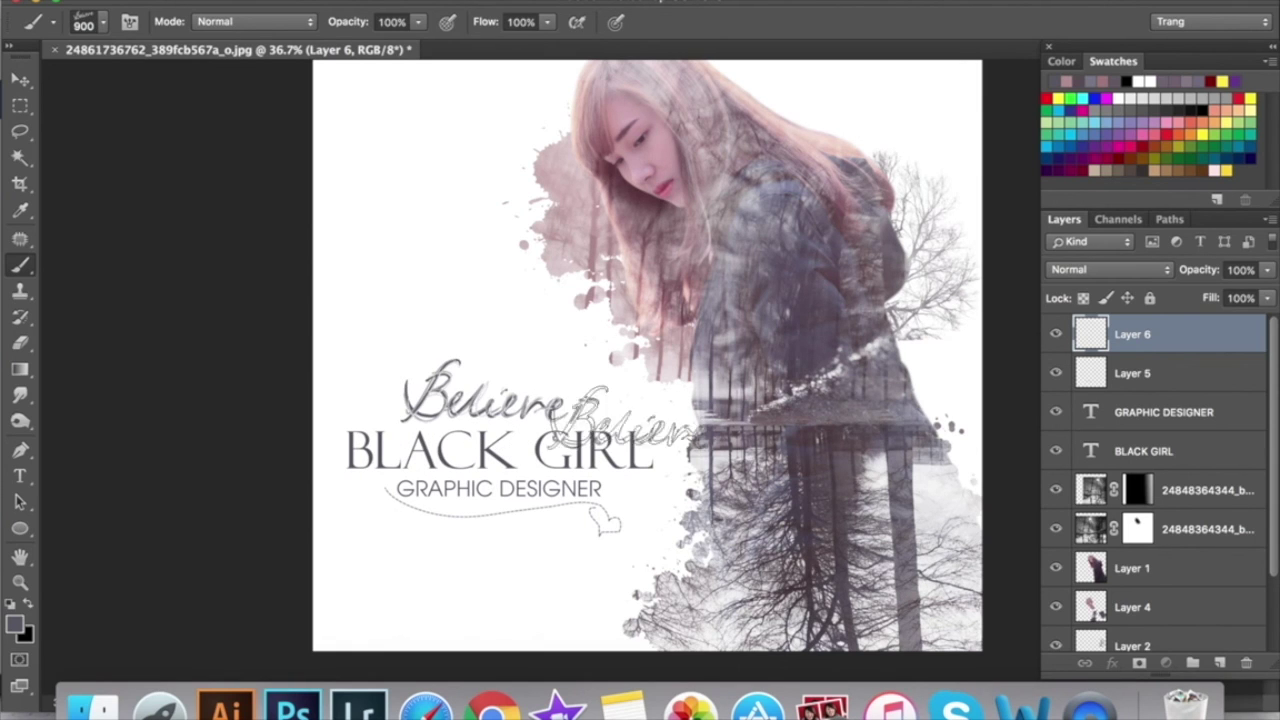
scroll(787, 476, "down", 2)
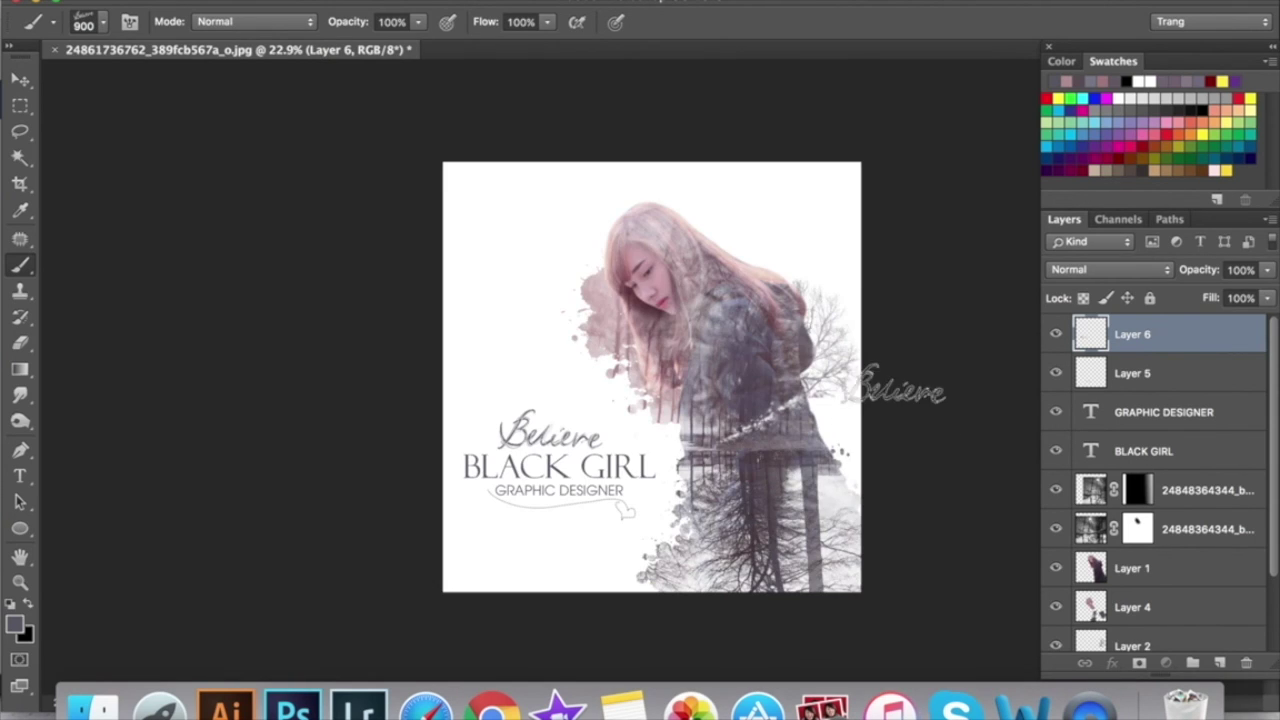
key("v")
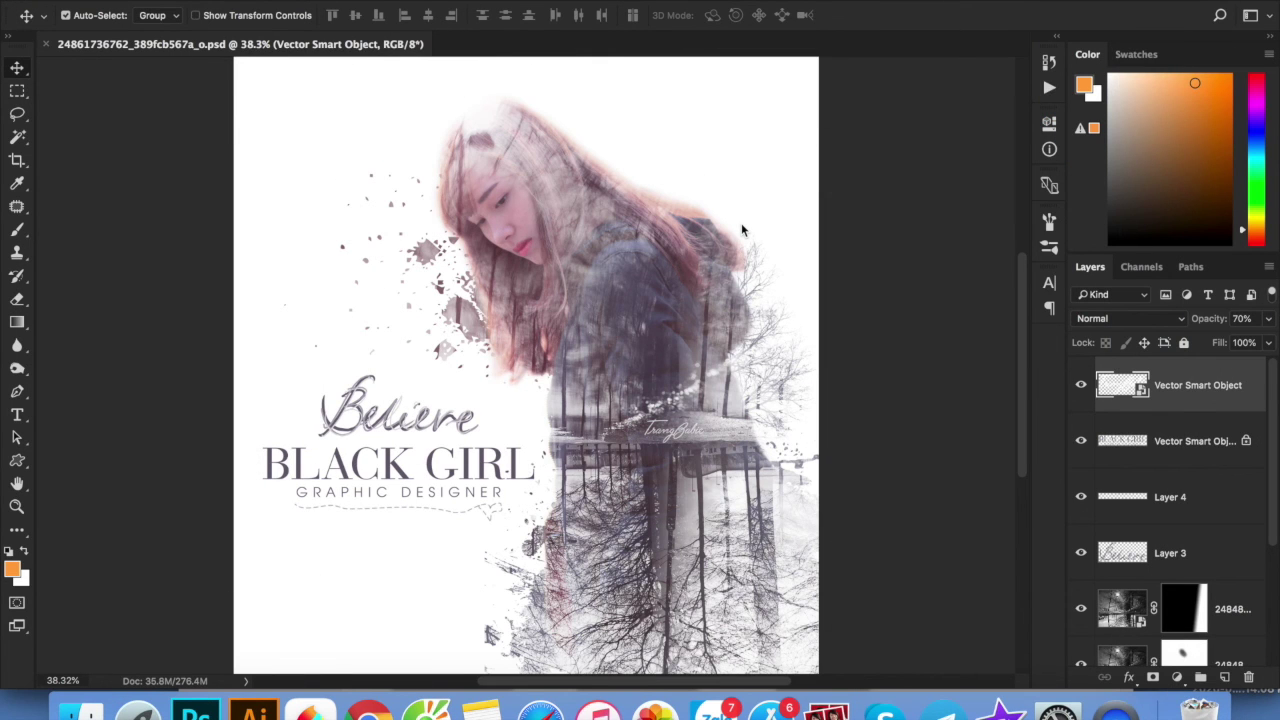